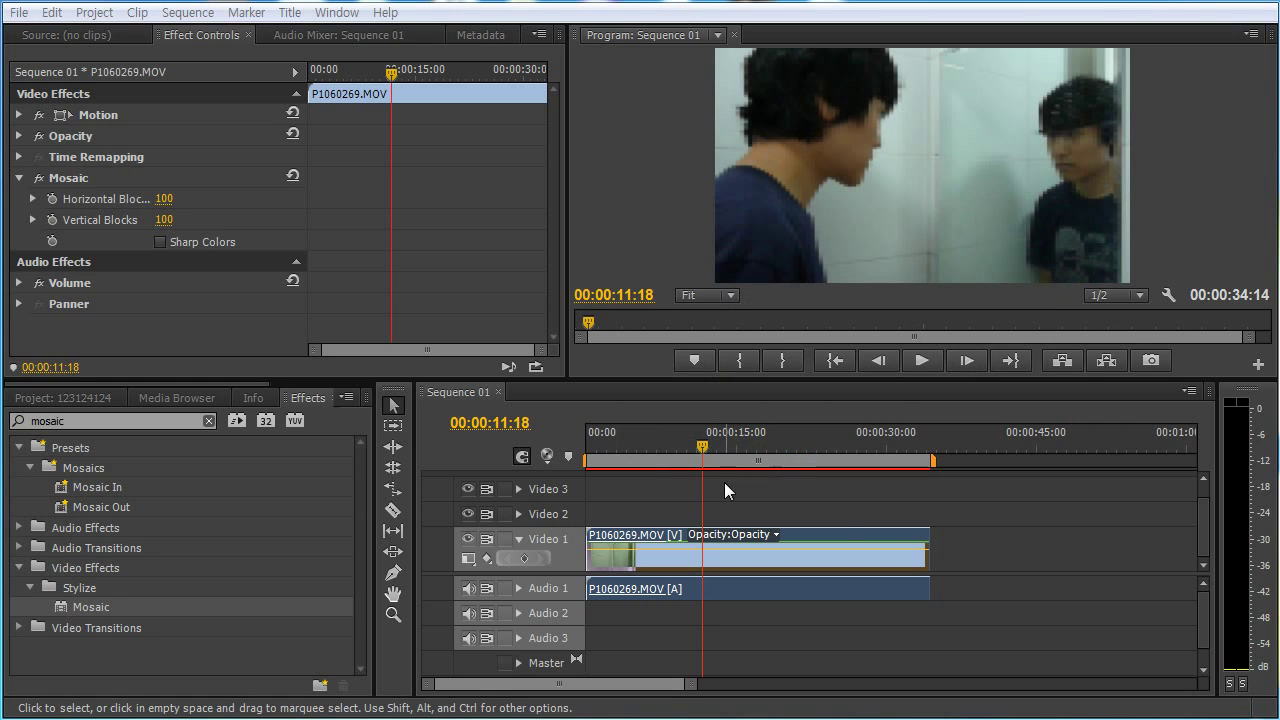
- Scrub through the P1060269.MOV clip to preview its footage with the Mosaic effect
mouse_move(703, 445)
mouse_down()
mouse_move(721, 445)
mouse_move(692, 450)
mouse_up()
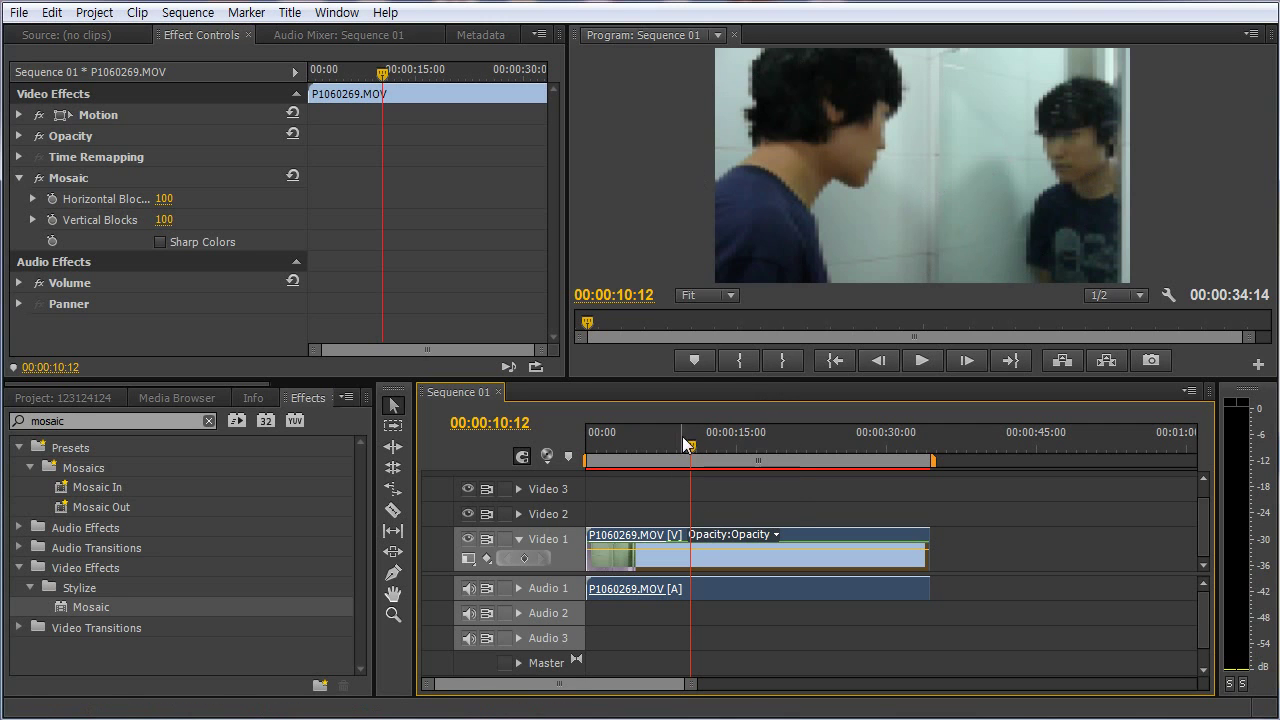
drag(689, 443, 750, 452)
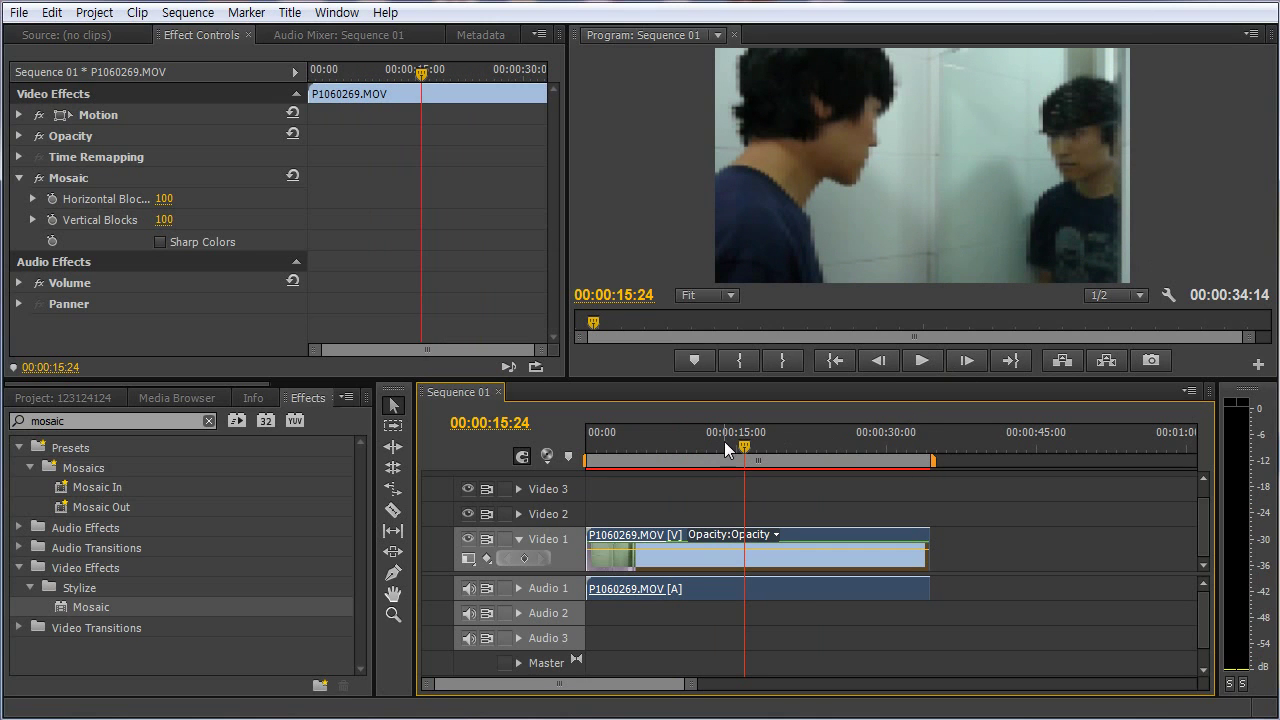
drag(747, 443, 649, 442)
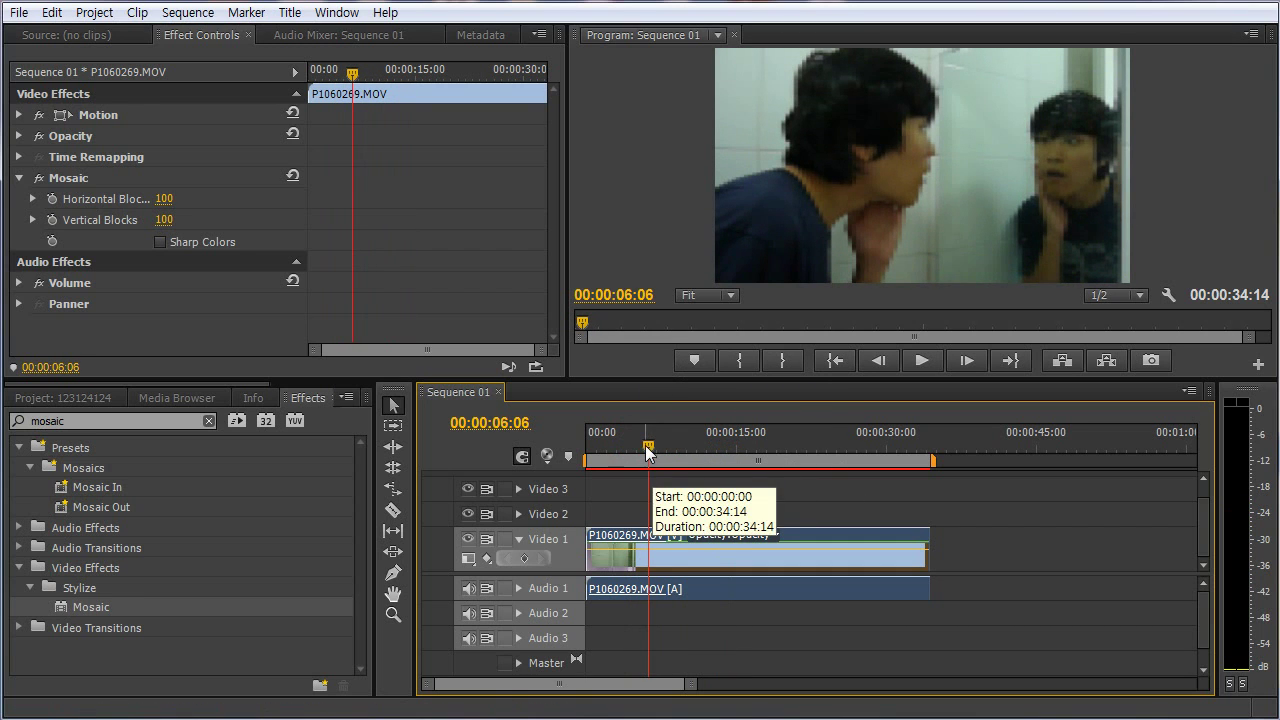
drag(648, 456, 735, 463)
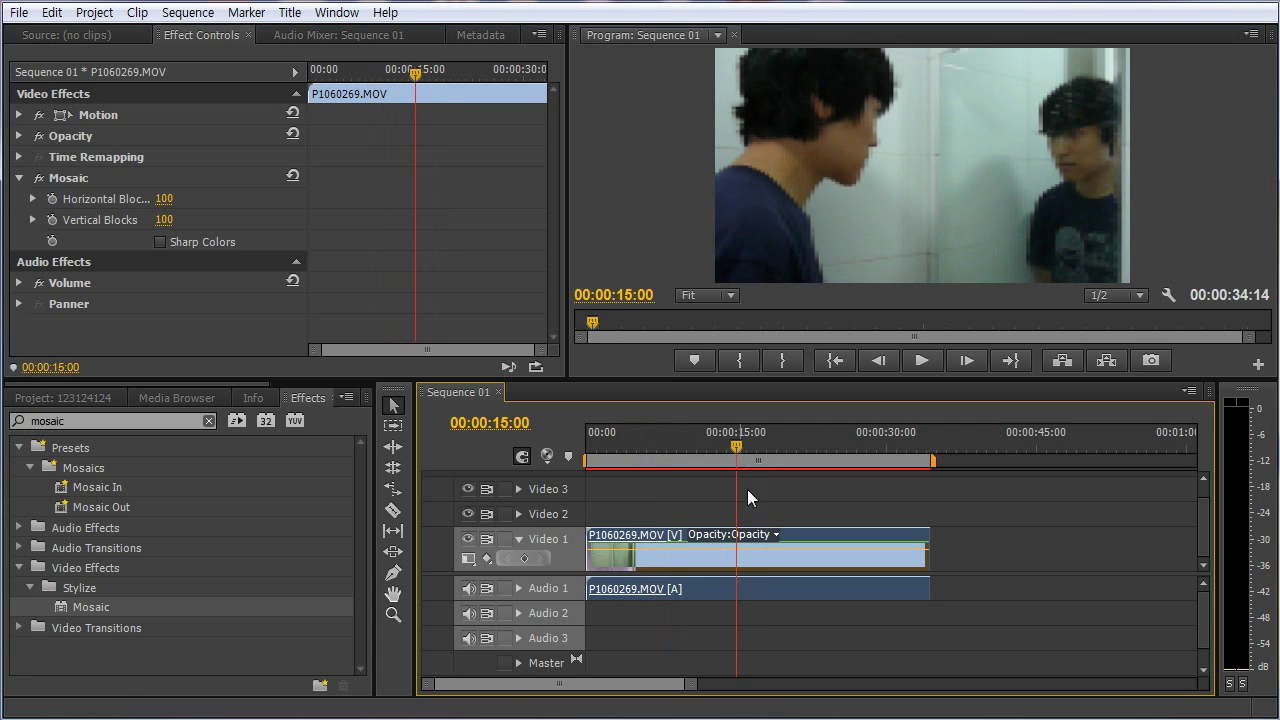
mouse_move(734, 442)
mouse_down()
mouse_move(762, 442)
mouse_move(710, 446)
mouse_move(750, 441)
mouse_up()
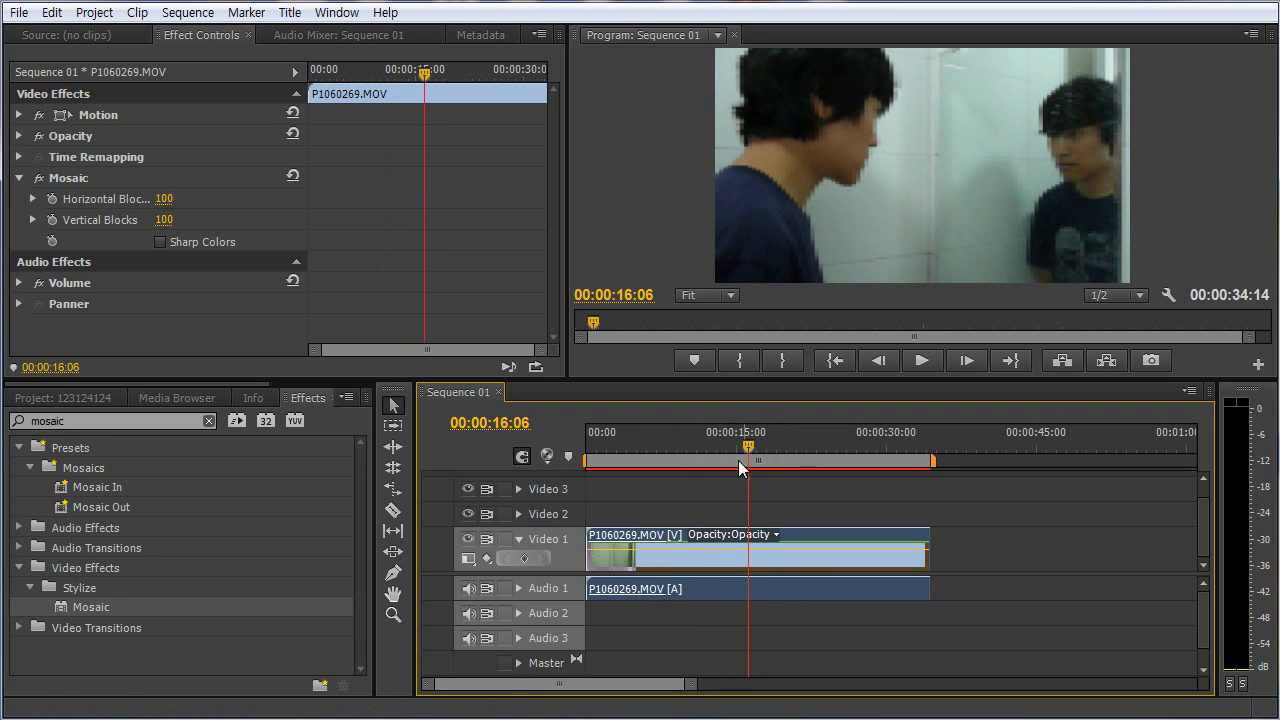
- Delete only the linked audio part of the P1060269.MOV clip from Audio 1, keeping its video
click(700, 588)
drag(702, 614, 705, 585)
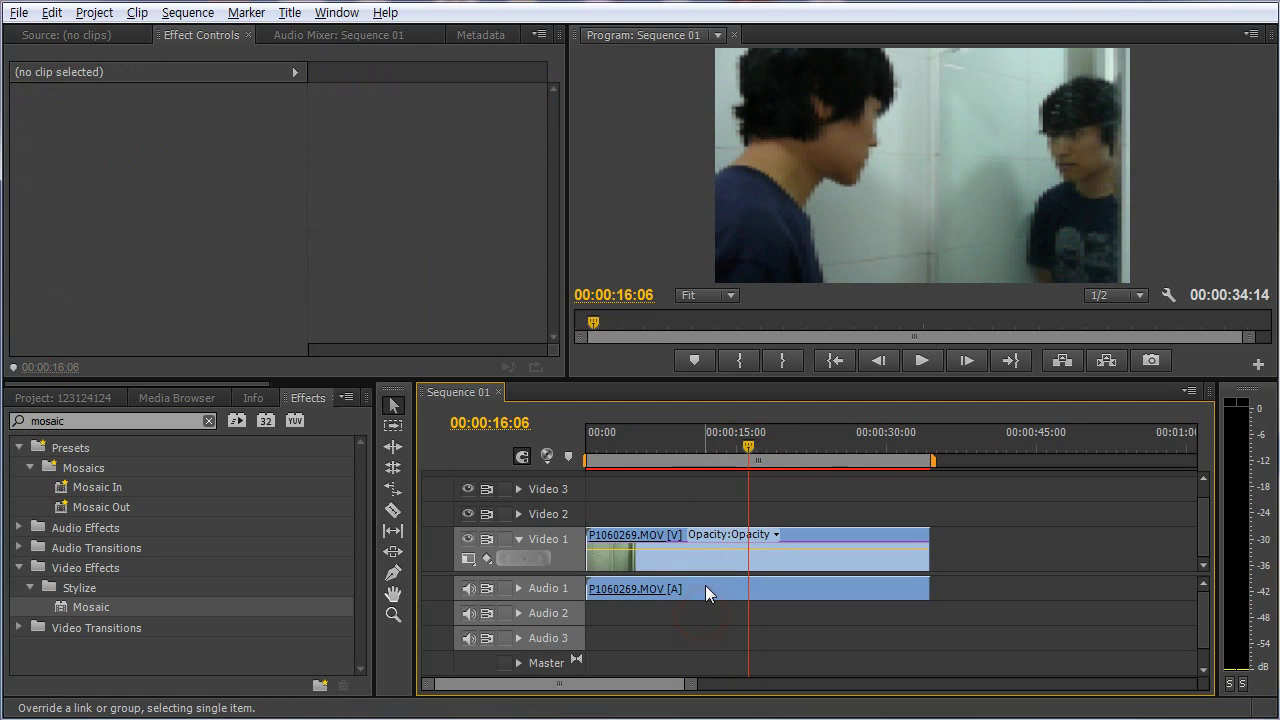
alt+click(705, 585)
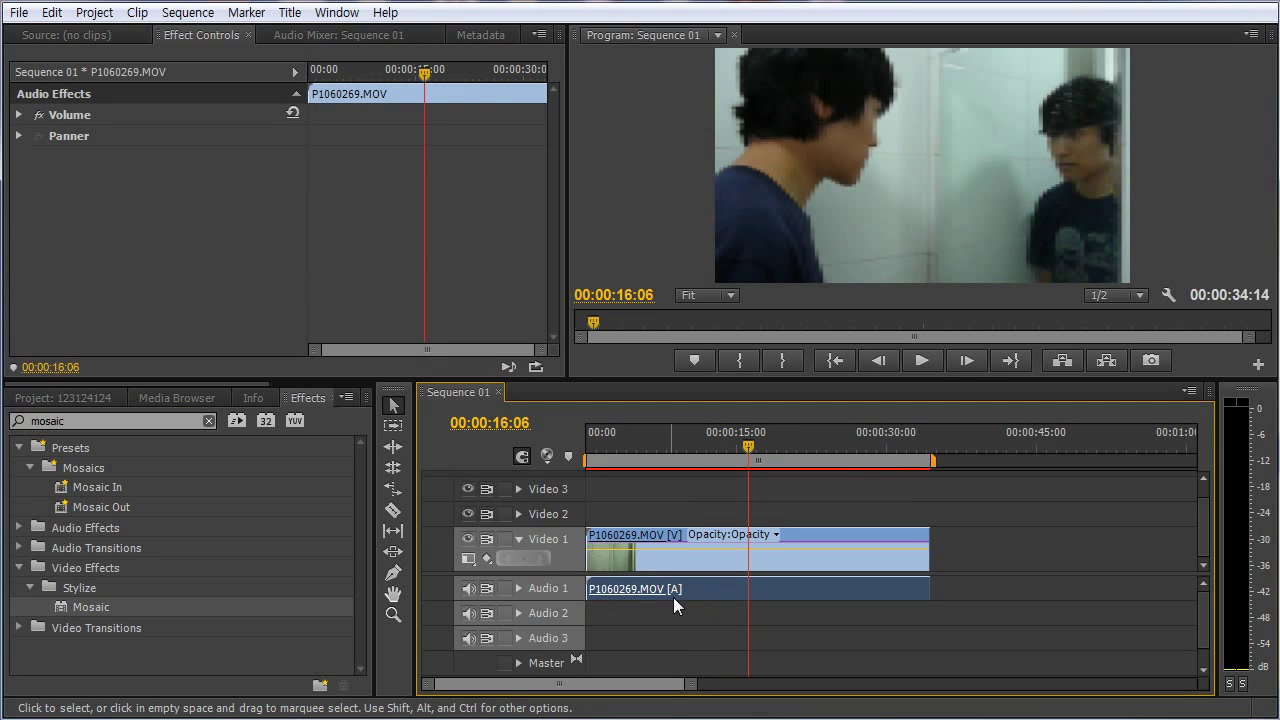
key(Delete)
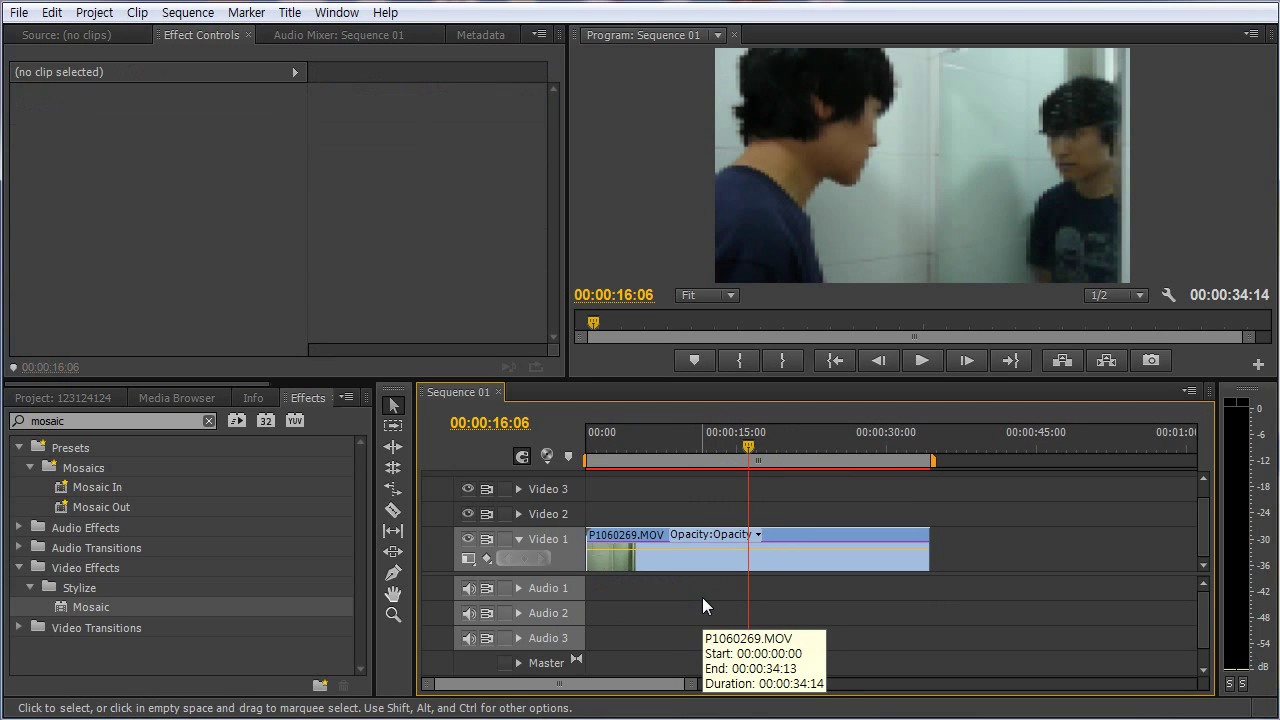
- Cut the Video 1 clip with the Razor tool at about 5 seconds and at 00:00:23:21
click(705, 439)
drag(705, 439, 826, 441)
click(393, 510)
click(645, 540)
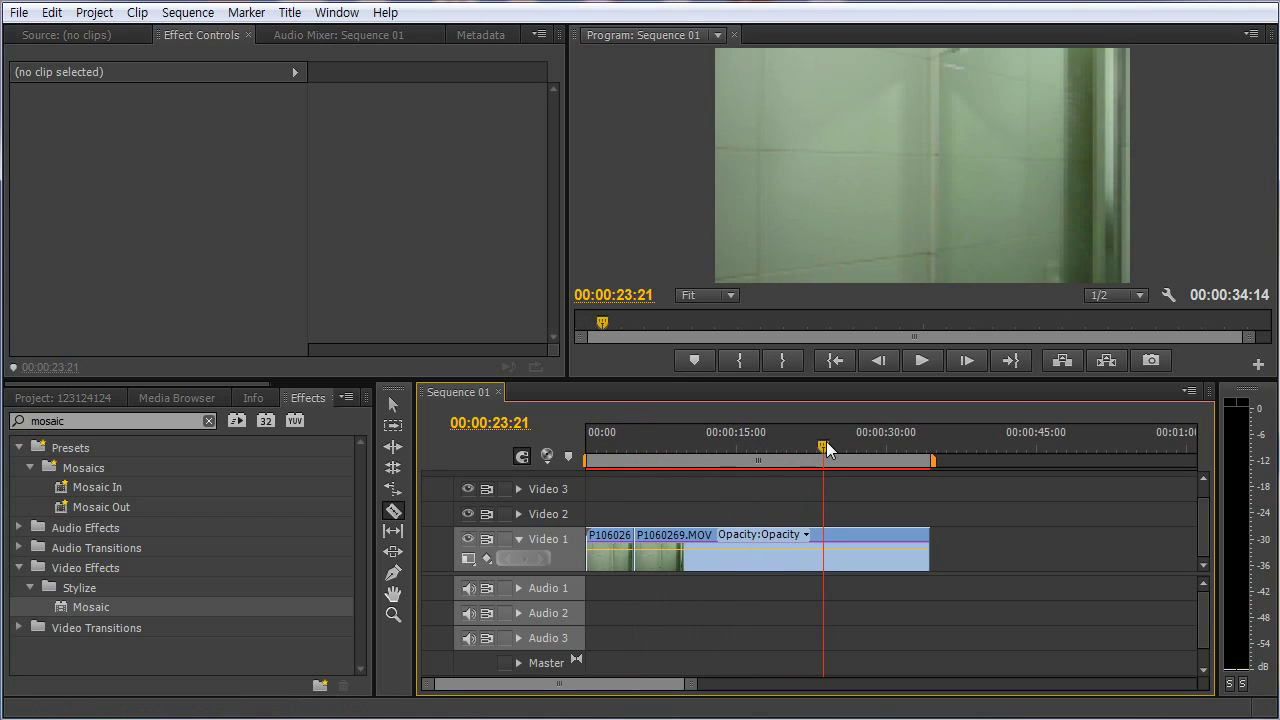
click(824, 540)
- Delete the short first piece of the cut clip from Video 1
key(v)
click(603, 536)
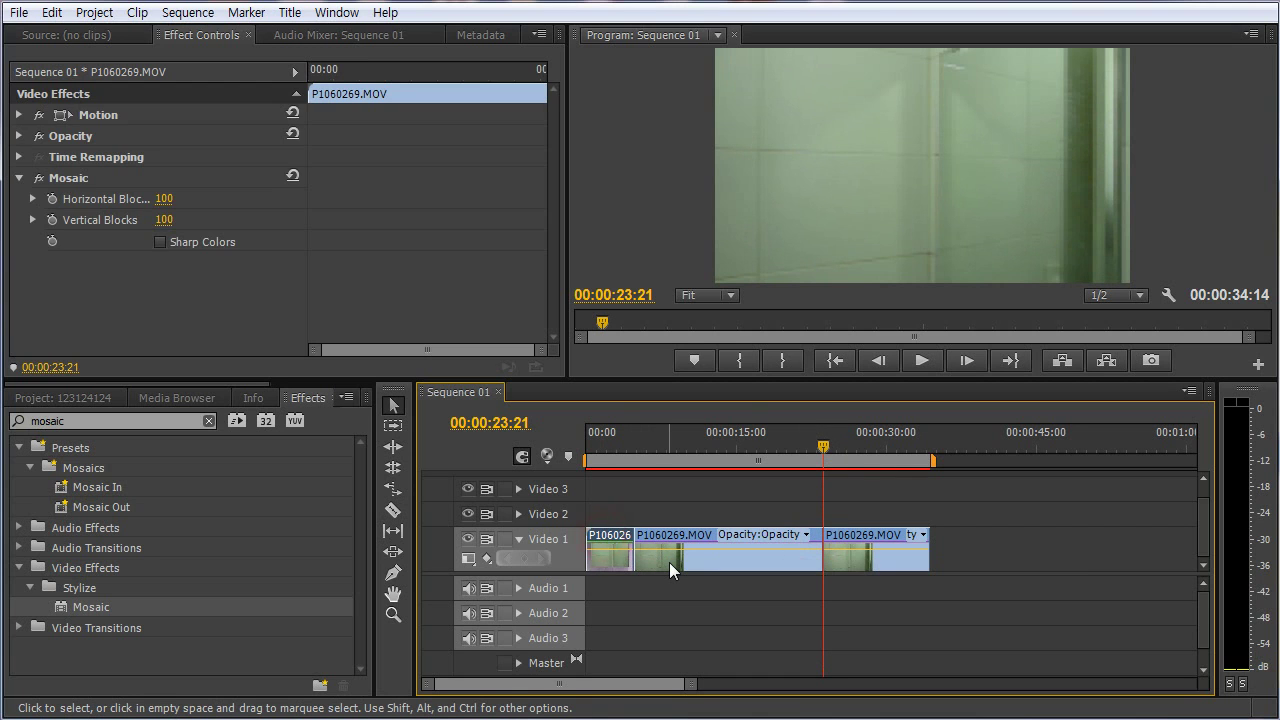
key(Delete)
- Move the middle piece to the start of Video 1 and the last piece above it to the start of Video 2
click(669, 540)
drag(669, 540, 620, 540)
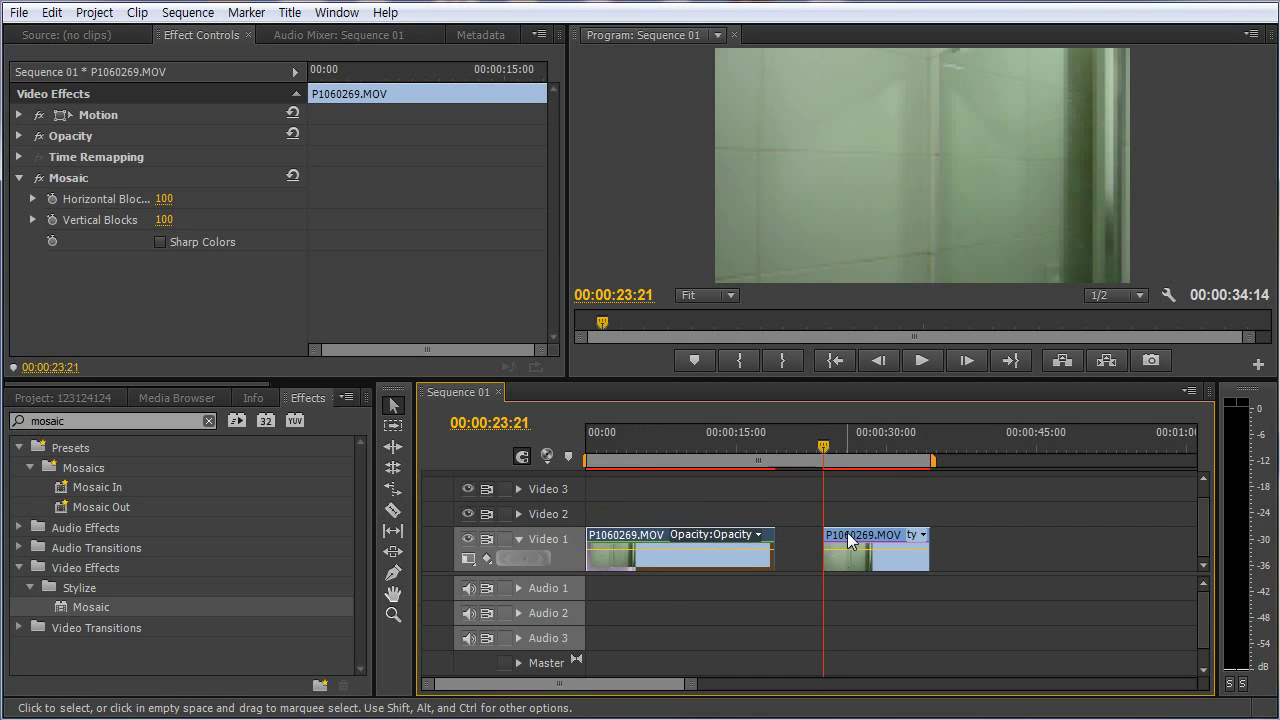
click(890, 536)
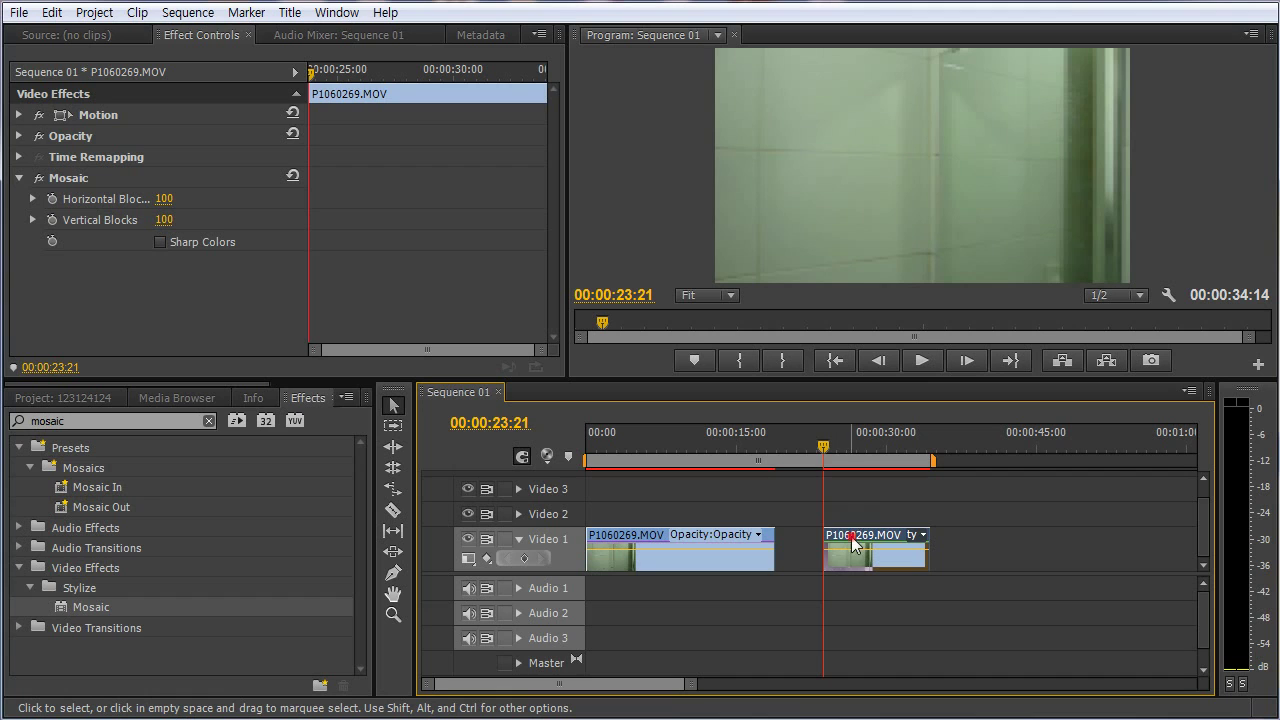
drag(853, 543, 605, 521)
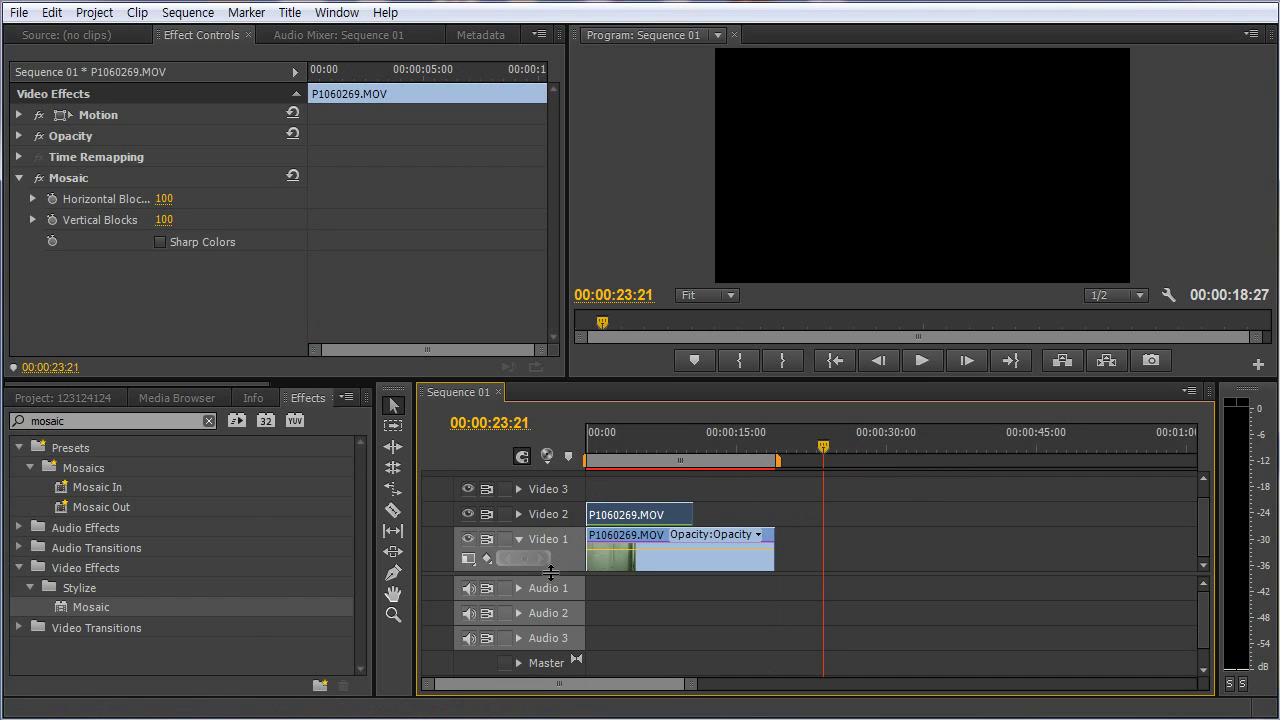
- Enlarge the video track area, expand Video 2, and increase the heights of Video 1 and Video 2
drag(555, 577, 560, 657)
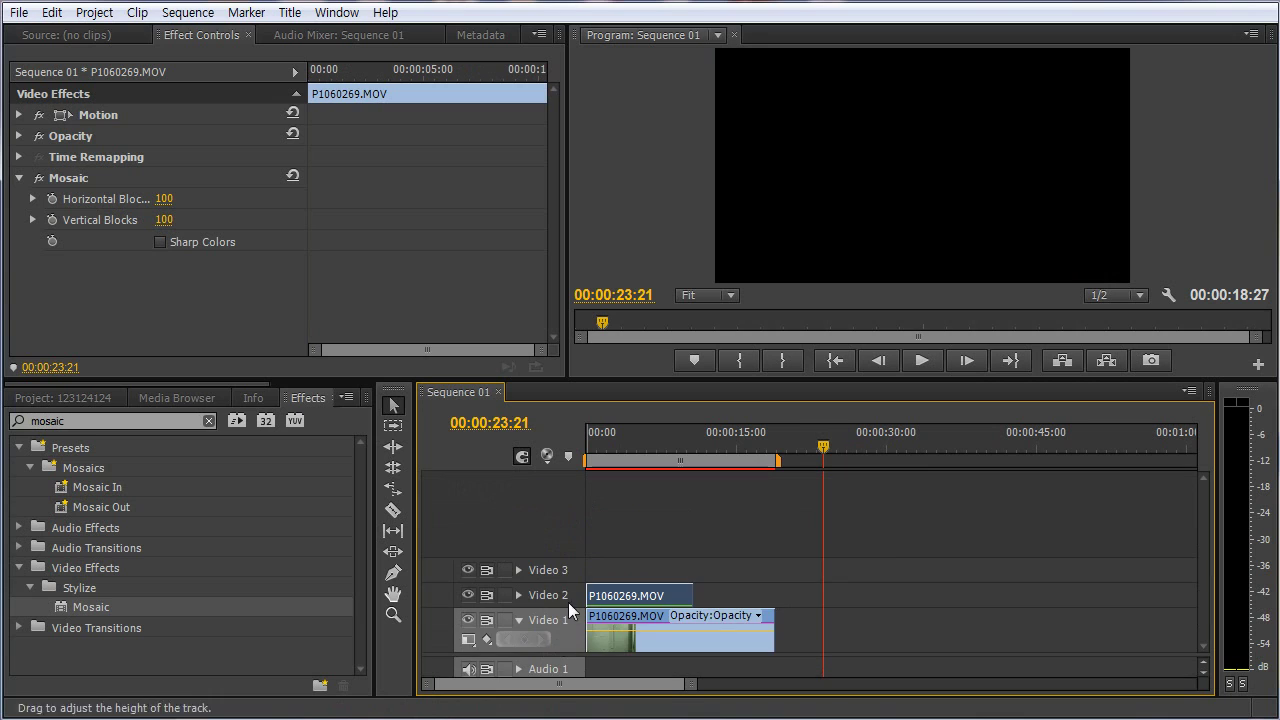
click(518, 595)
drag(540, 566, 562, 513)
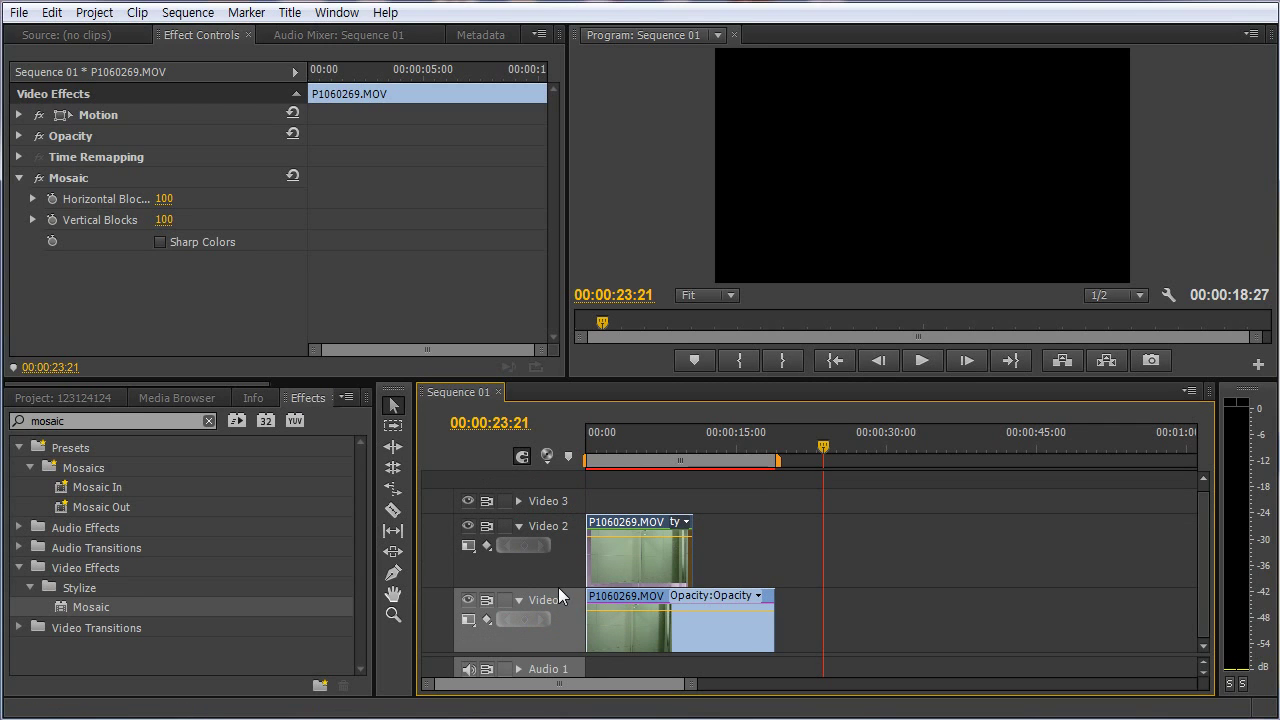
drag(558, 587, 553, 492)
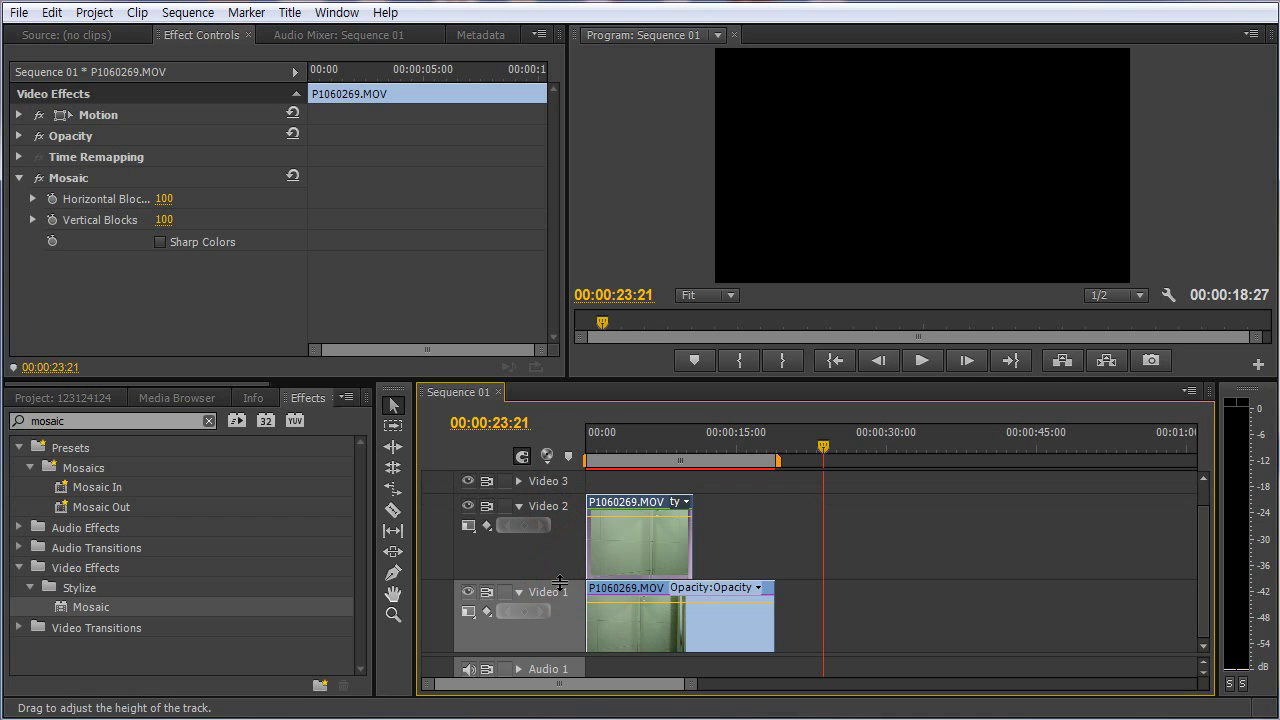
drag(559, 582, 559, 573)
- Select the Video 2 clip and position the playhead at 00:00:04:23, with the timeline magnified around both clips
drag(683, 452, 620, 458)
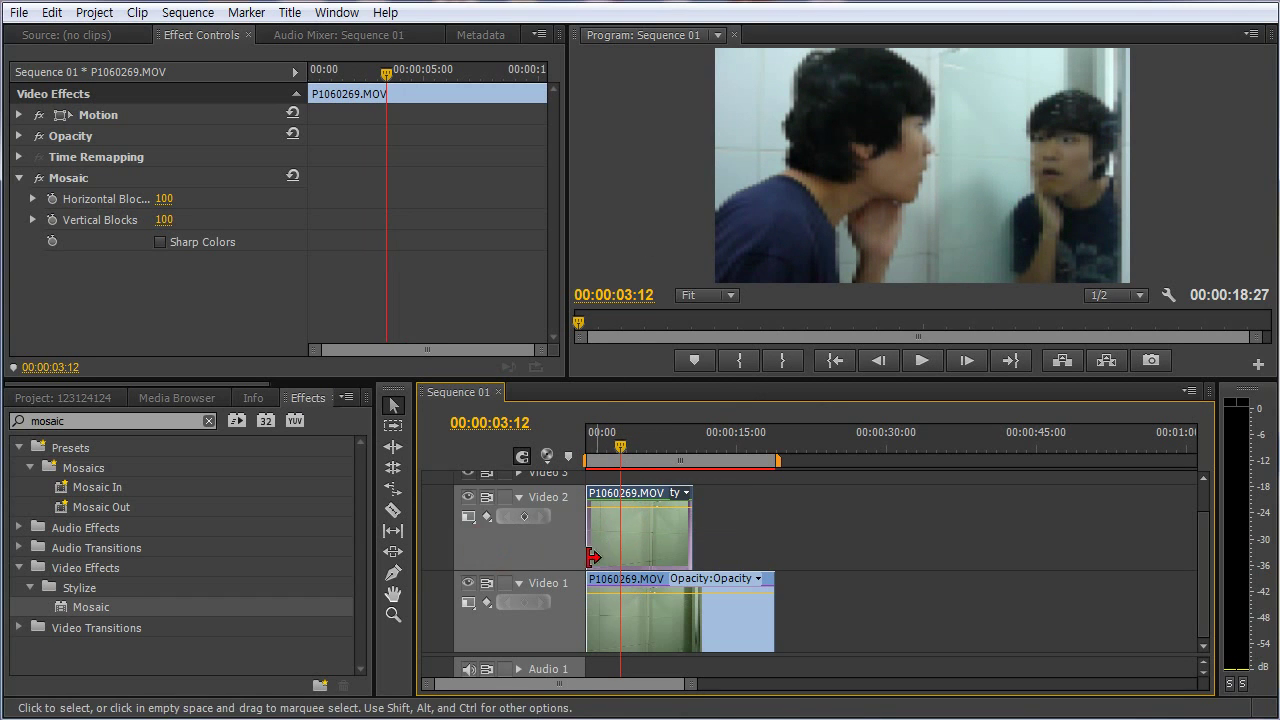
mouse_move(622, 446)
mouse_down()
mouse_move(727, 441)
mouse_move(674, 450)
mouse_move(717, 456)
mouse_move(639, 450)
mouse_up()
click(705, 613)
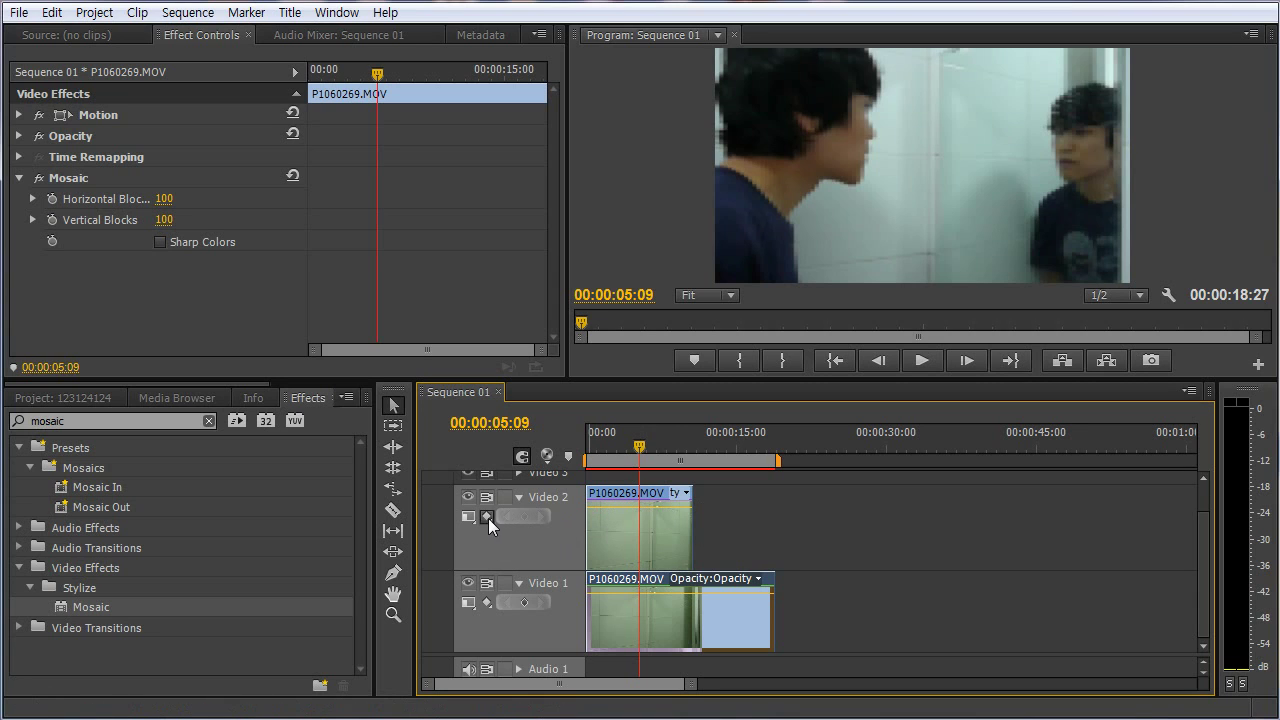
click(659, 537)
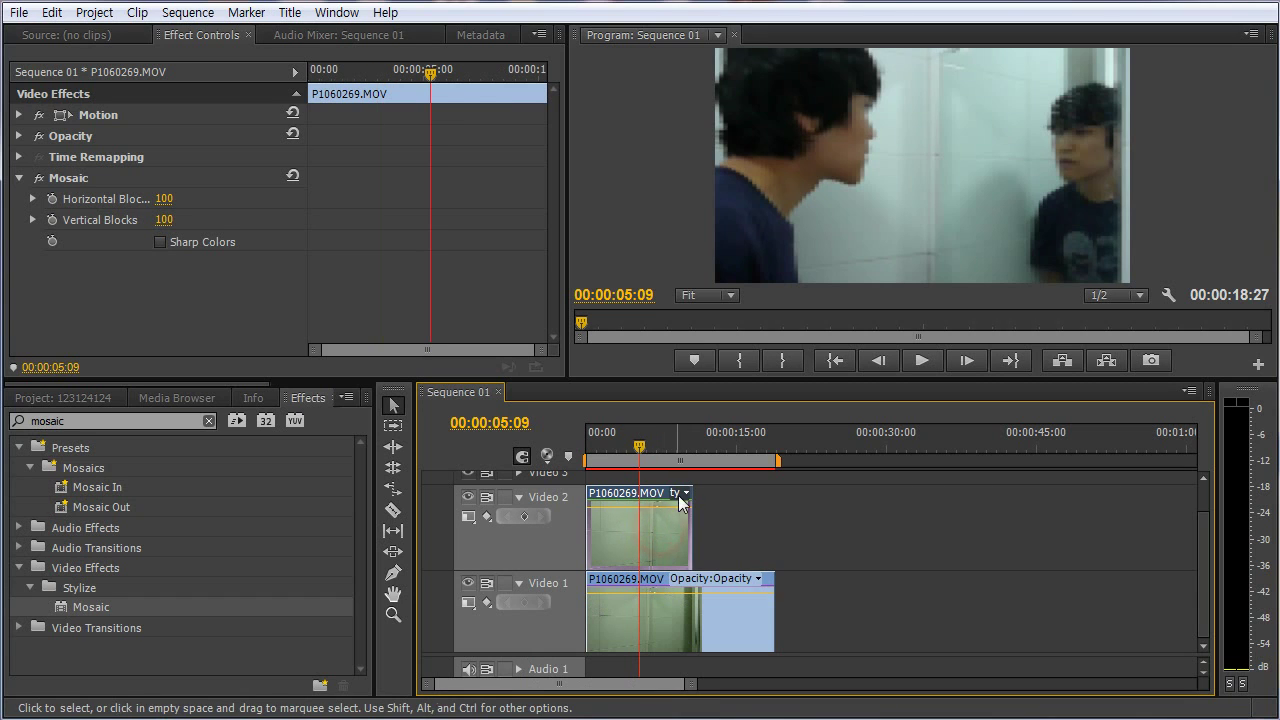
key(equal)
key(equal)
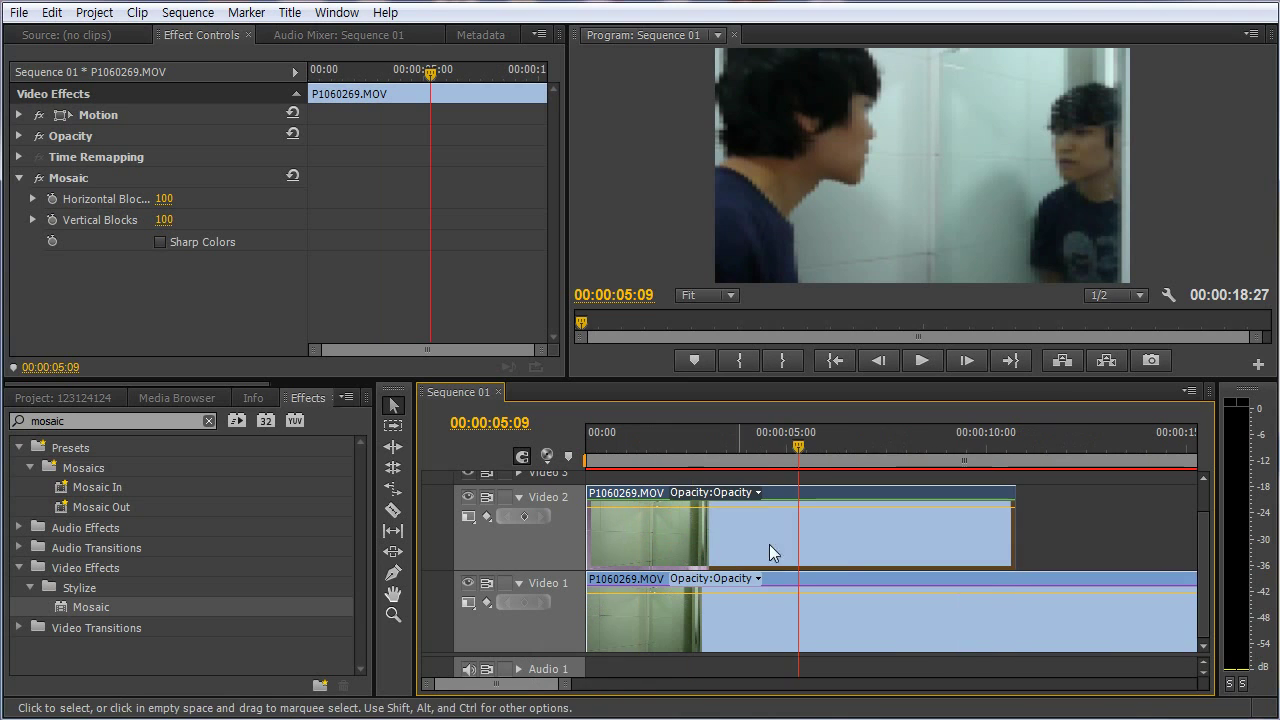
key(minus)
key(equal)
drag(810, 455, 775, 448)
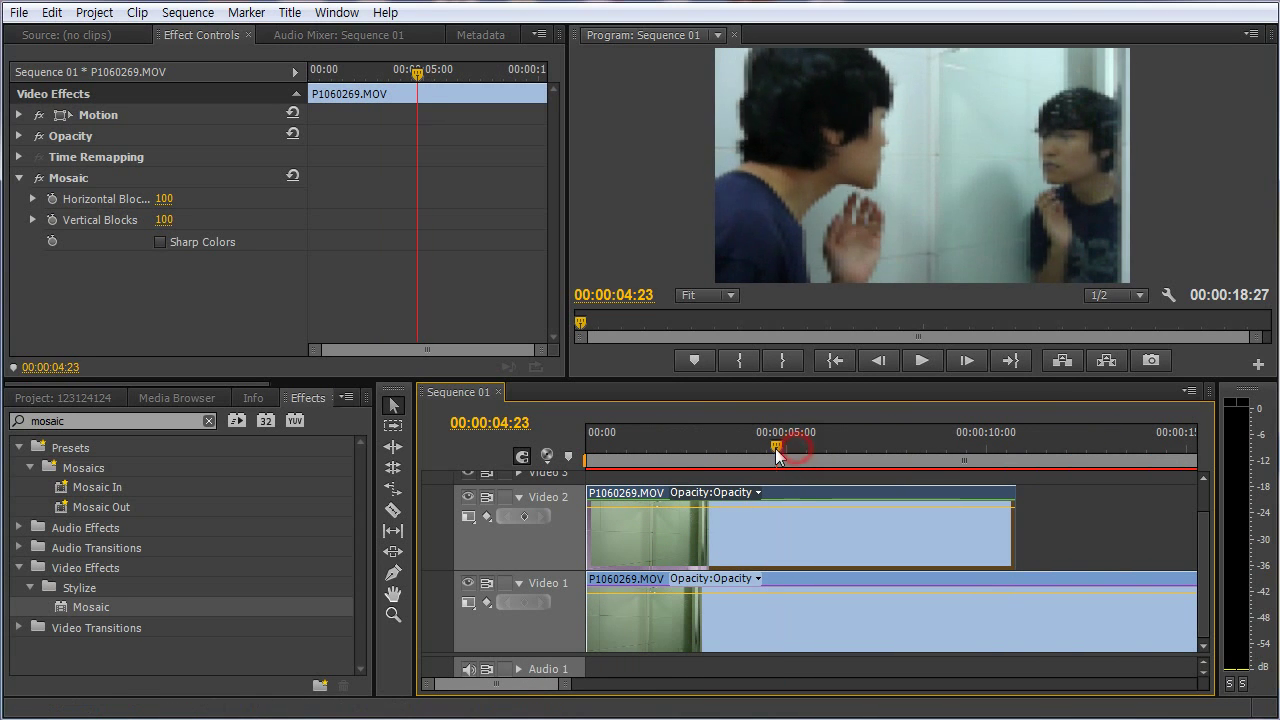
click(705, 540)
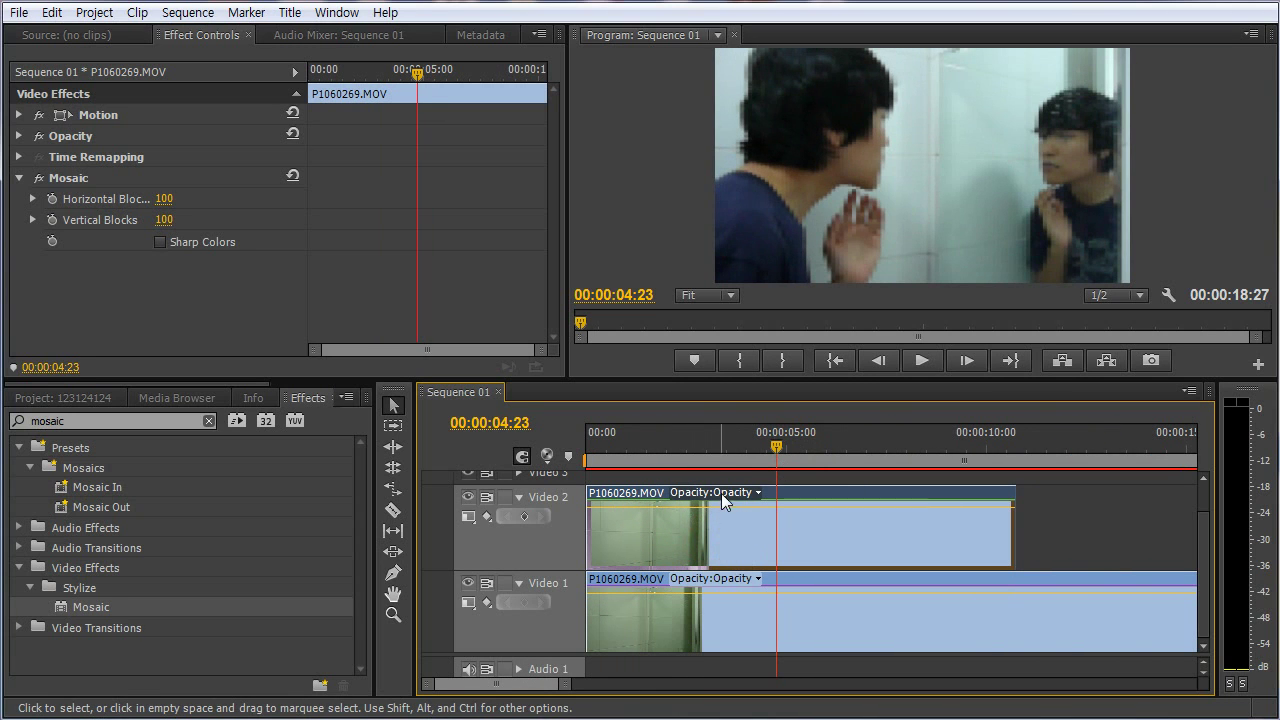
- Choose Opacity as the property shown on the Video 2 clip and lower its opacity line to about 35
click(758, 493)
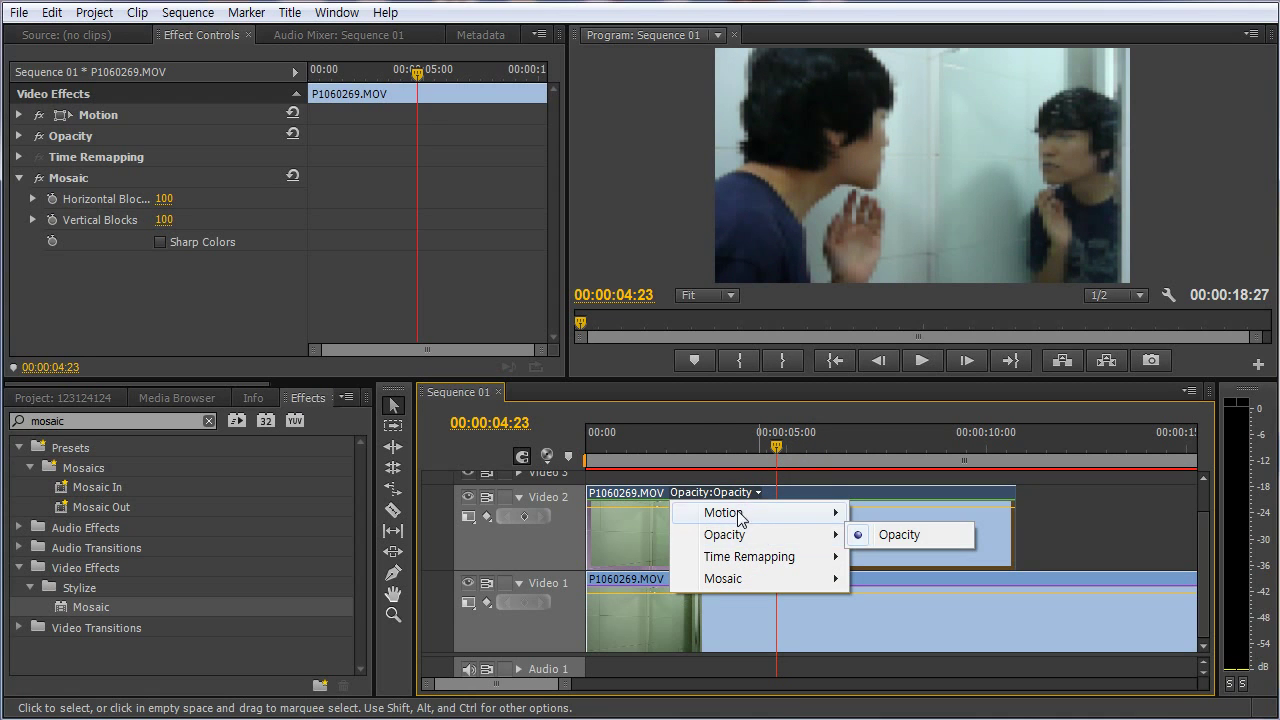
click(759, 493)
click(759, 493)
mouse_move(756, 540)
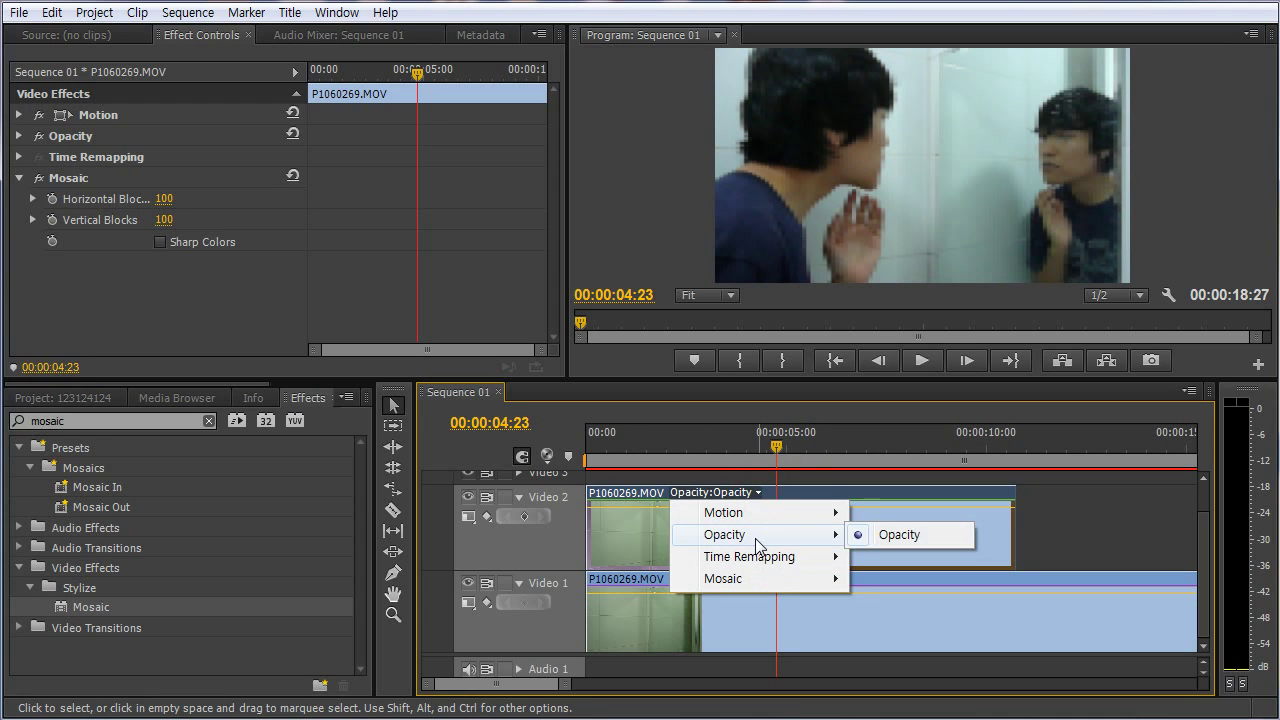
click(895, 537)
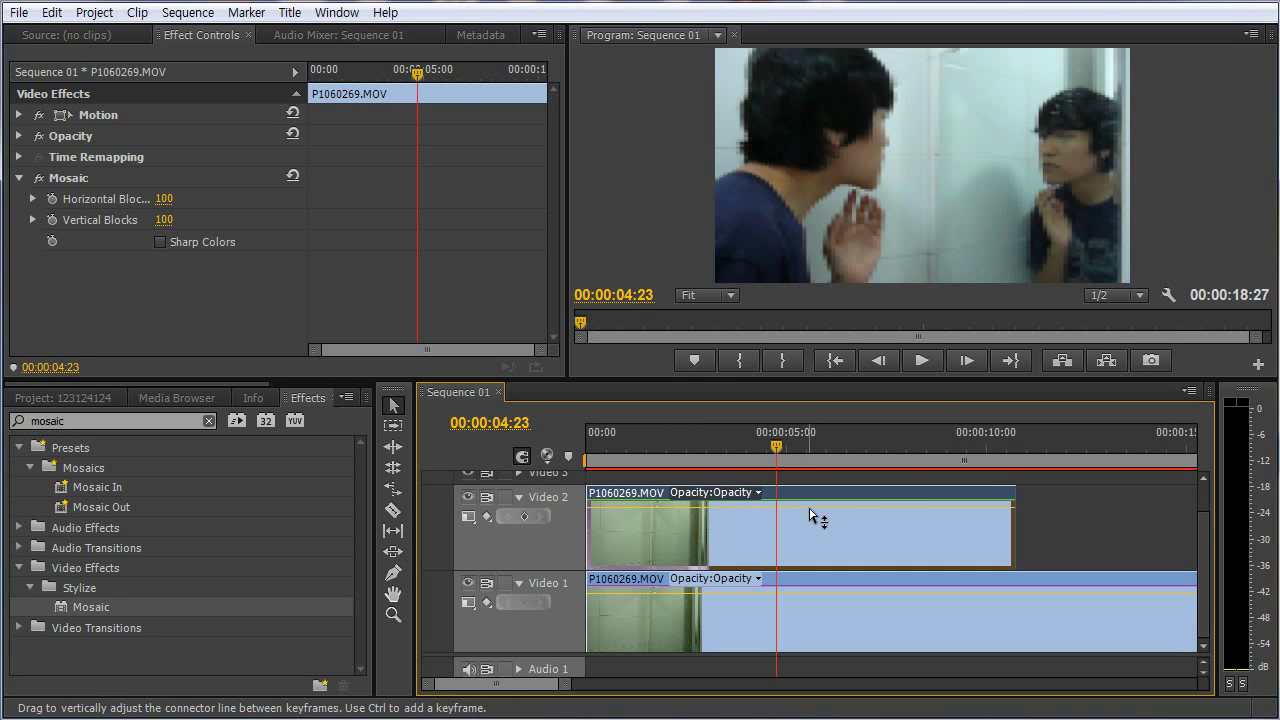
drag(810, 510, 810, 542)
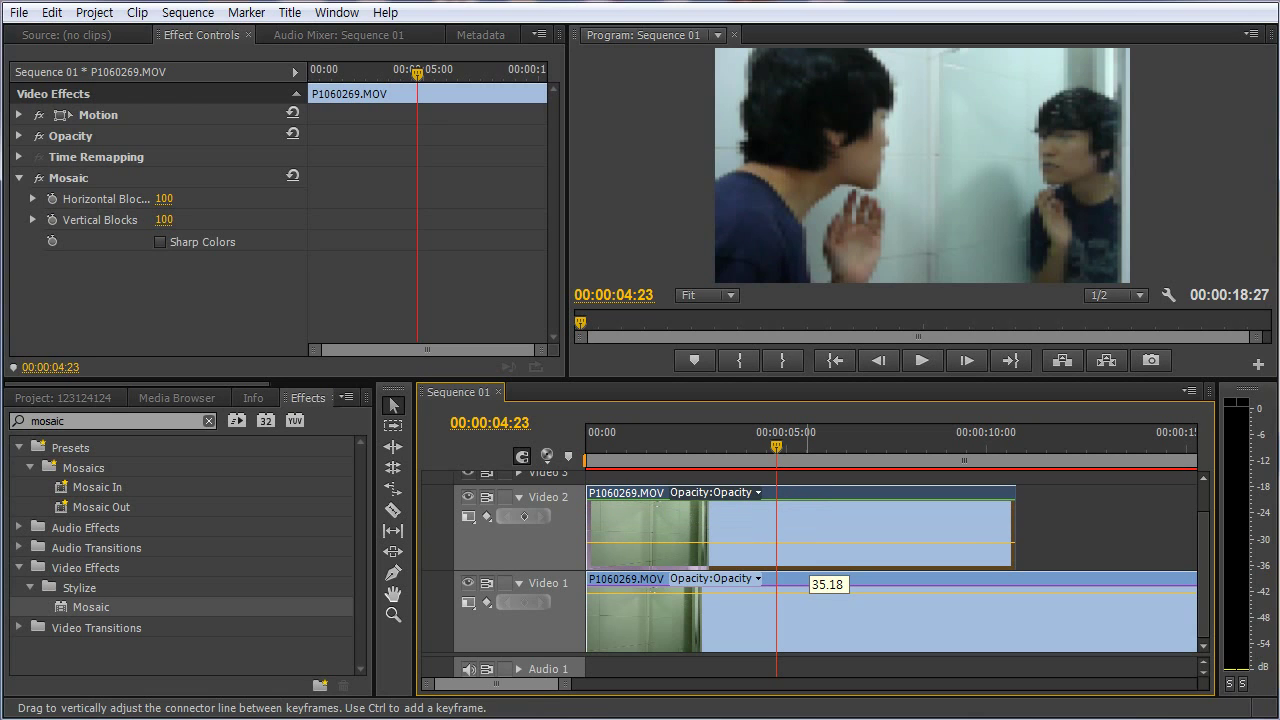
drag(810, 542, 810, 542)
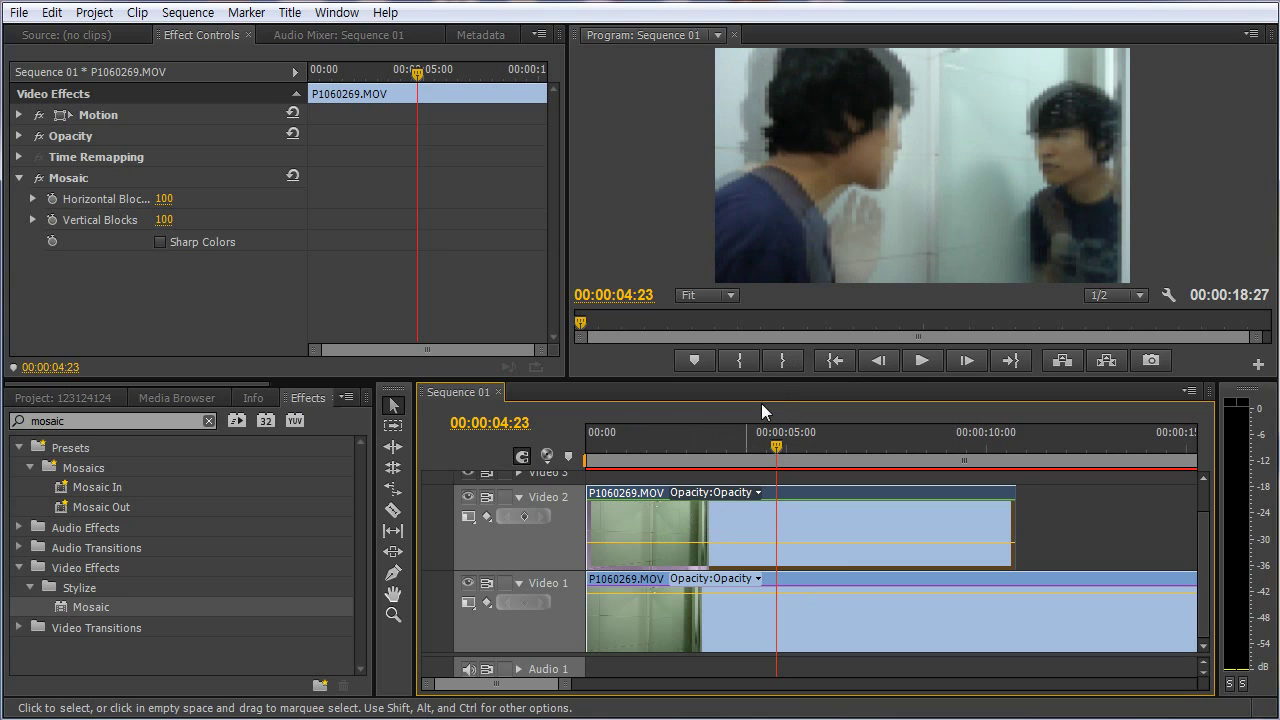
- Compare the blended footage near one second with Video 2's output on and off, leaving Video 2 hidden
drag(770, 450, 710, 454)
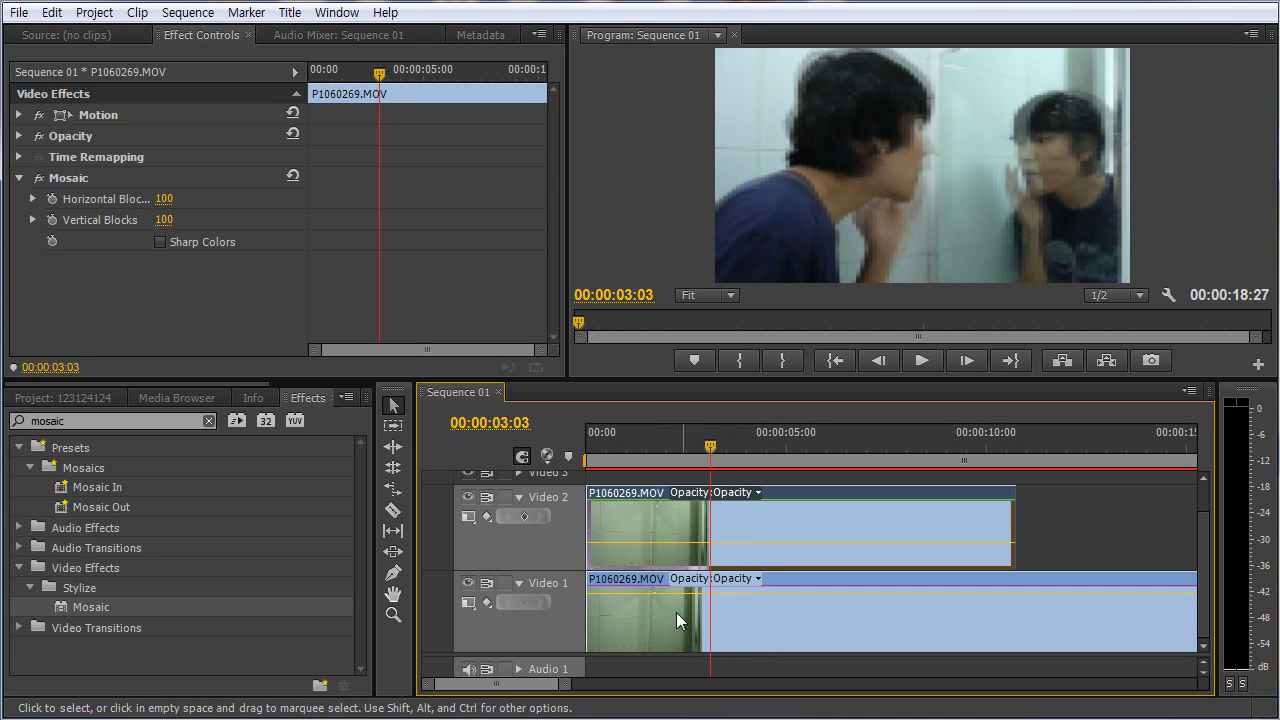
drag(712, 445, 631, 441)
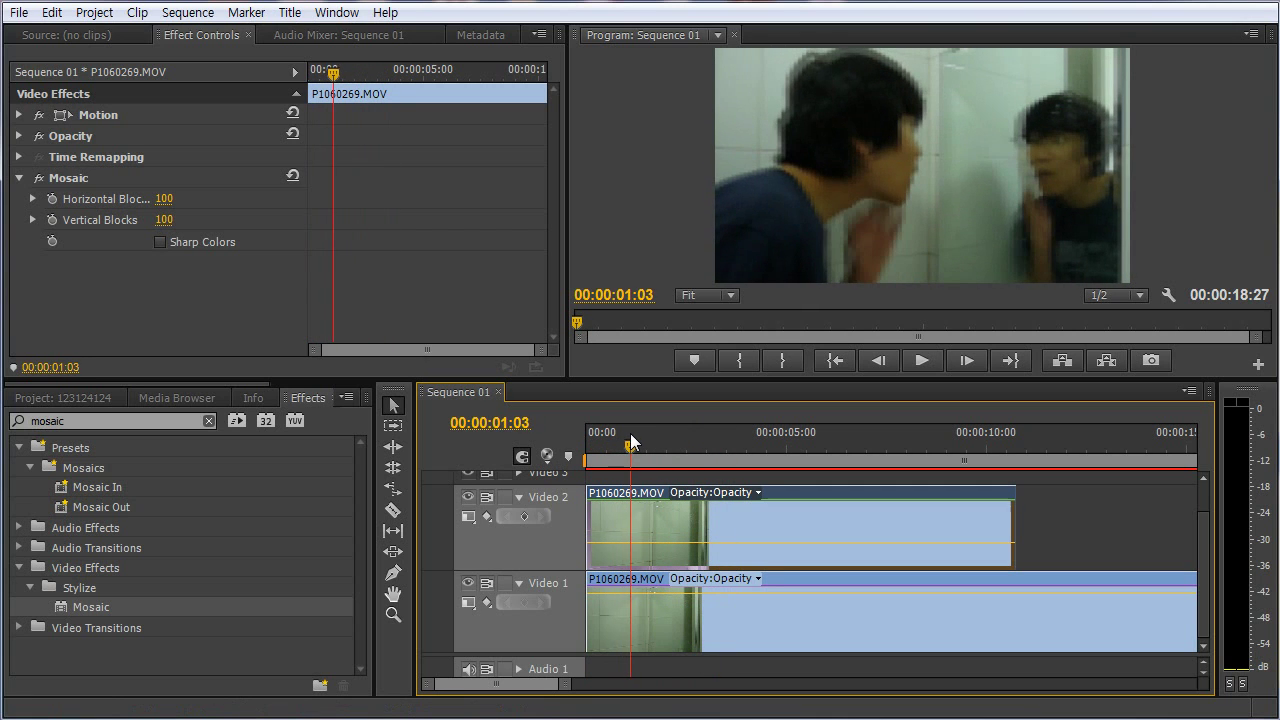
click(466, 498)
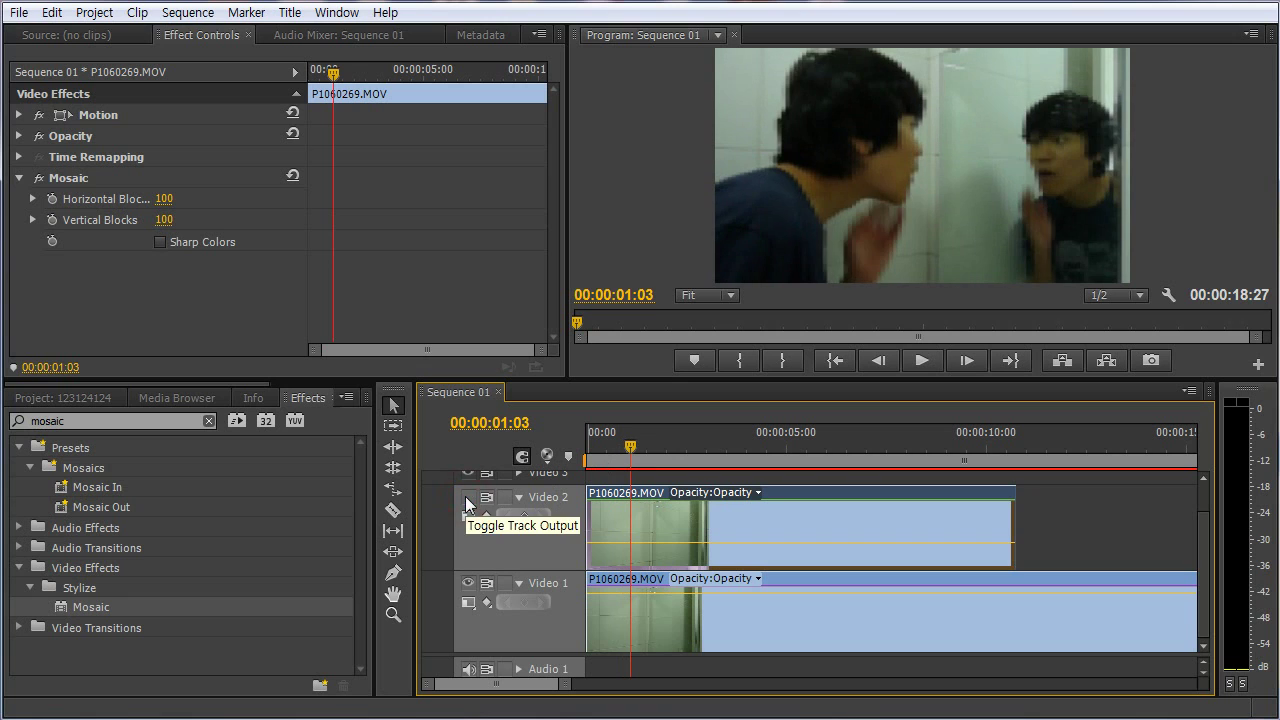
click(466, 498)
drag(631, 453, 627, 451)
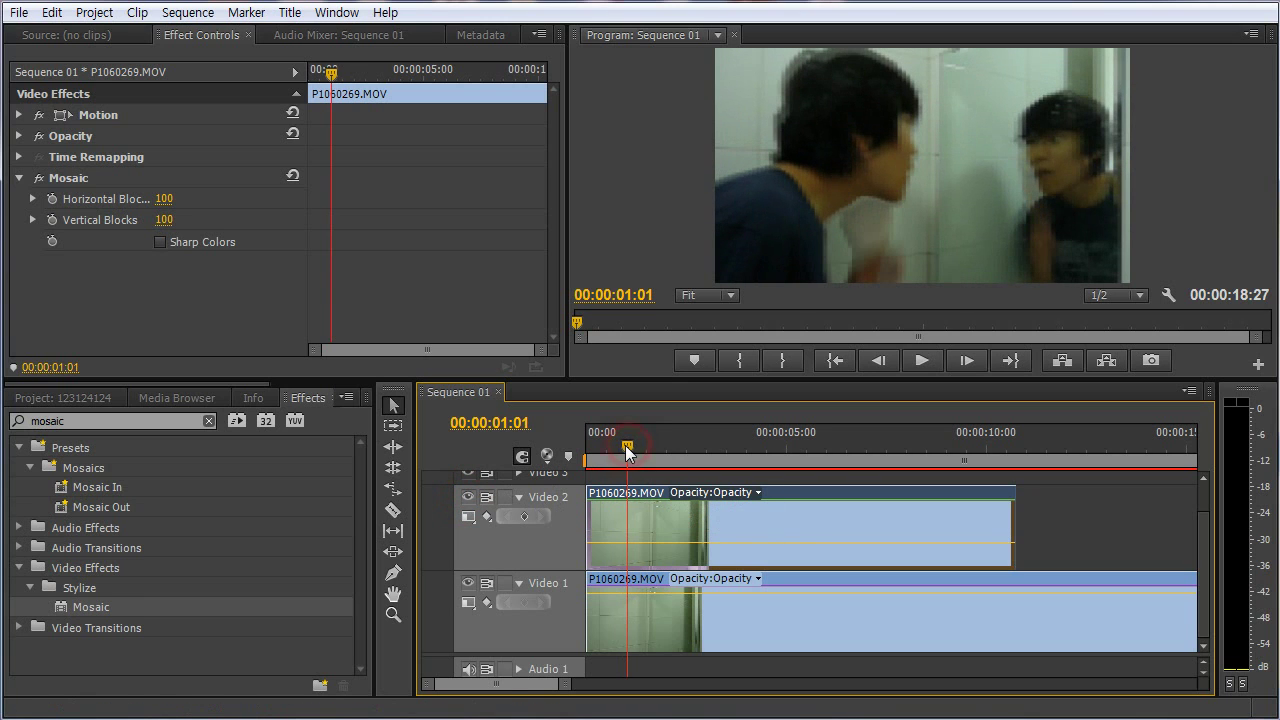
click(468, 499)
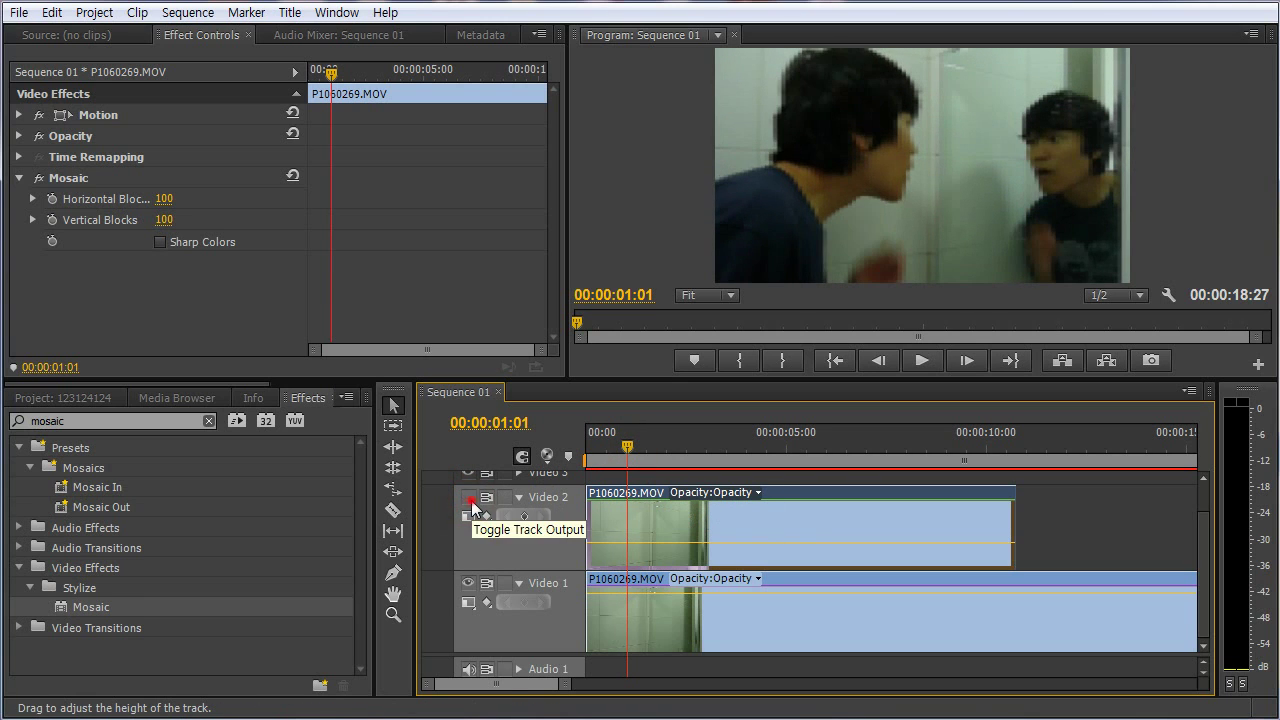
click(469, 500)
click(468, 498)
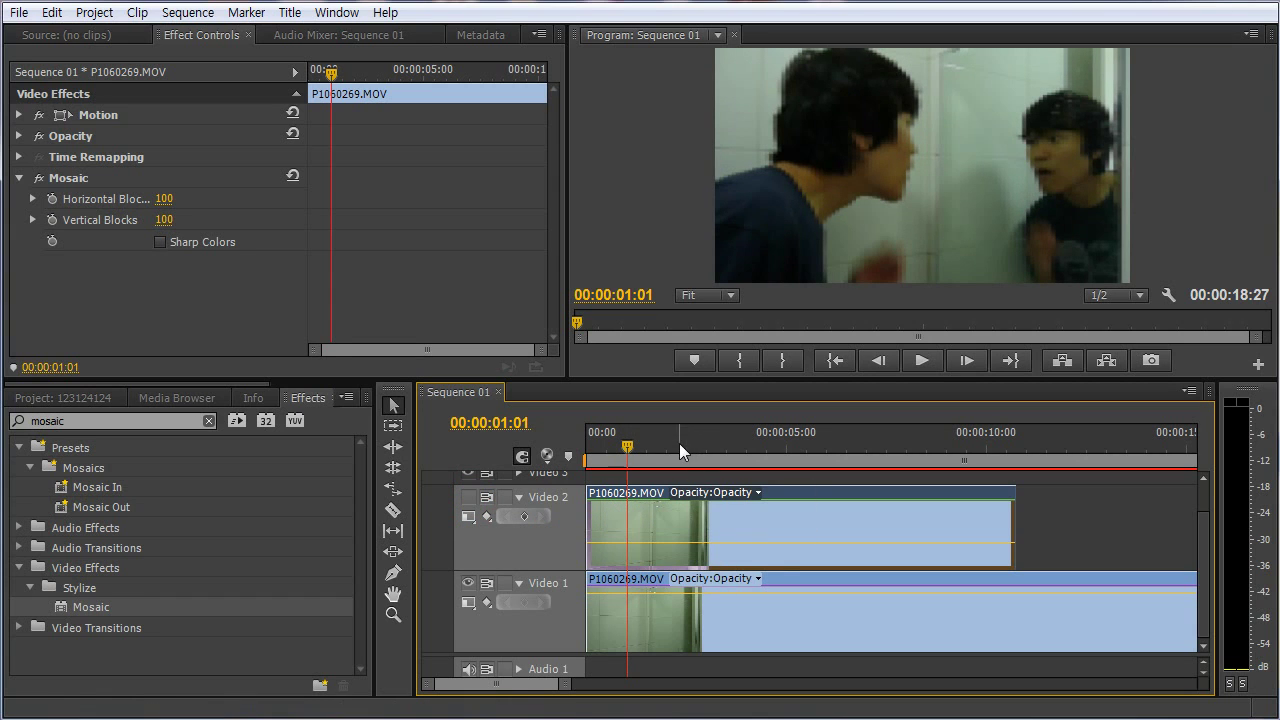
- Examine both clips around 00:00:01:11 at several closer and wider timeline scales
drag(679, 443, 638, 445)
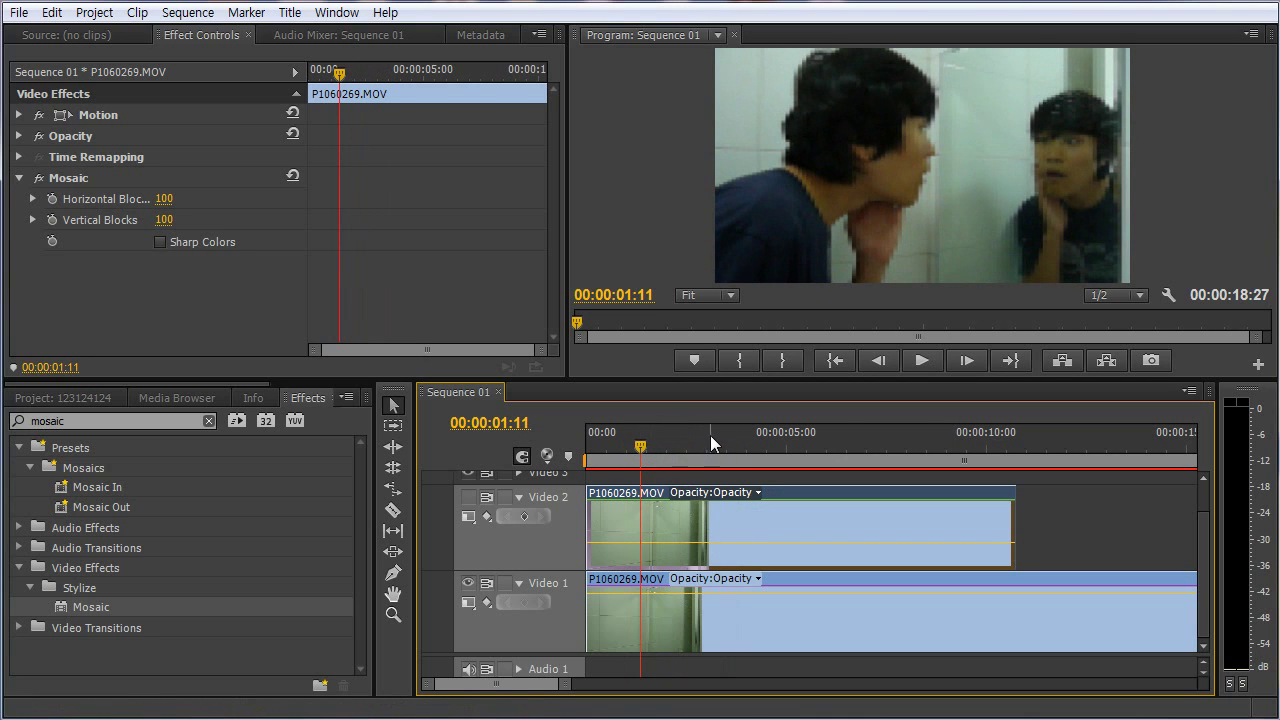
key(equal)
key(equal)
key(equal)
key(equal)
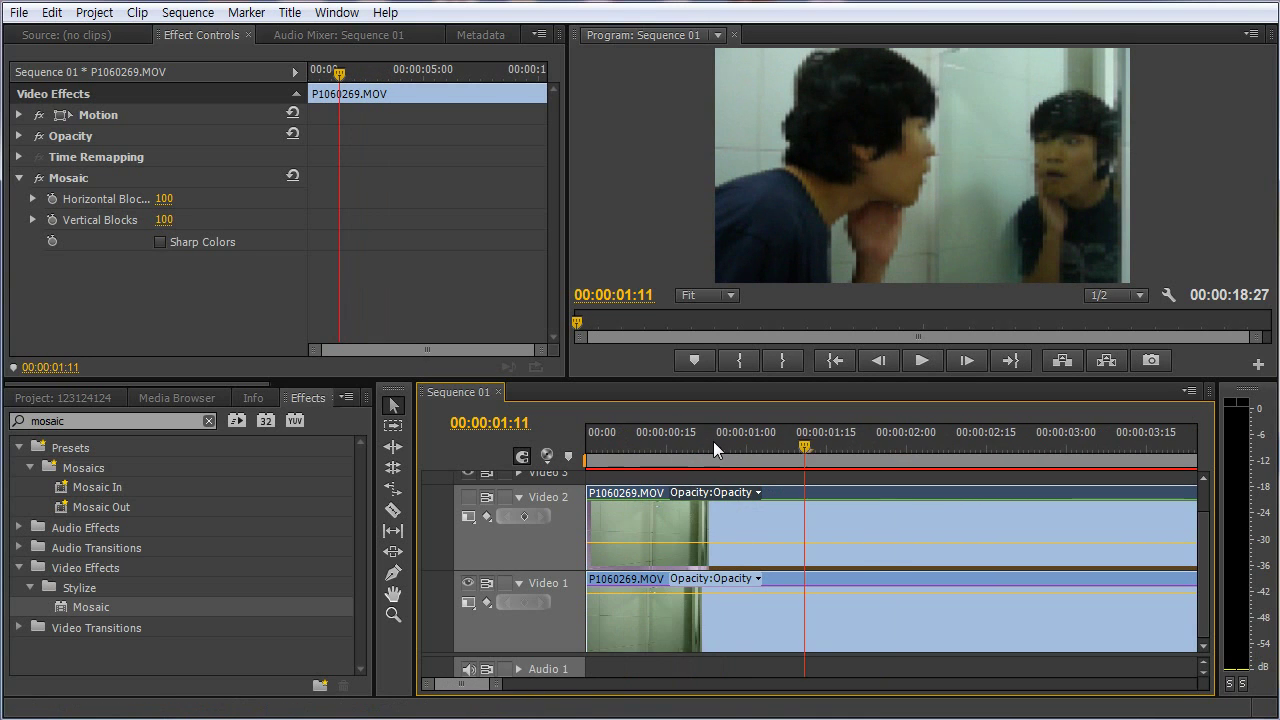
key(minus)
key(minus)
key(minus)
key(equal)
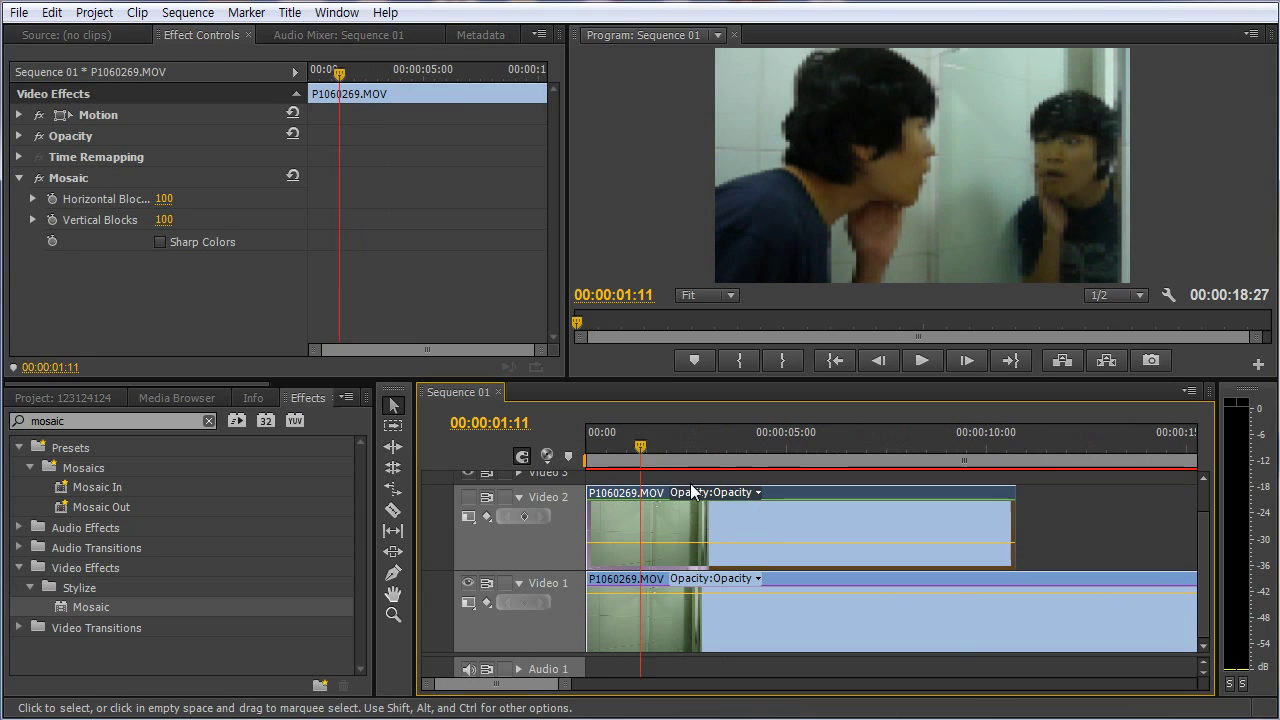
key(equal)
key(minus)
key(minus)
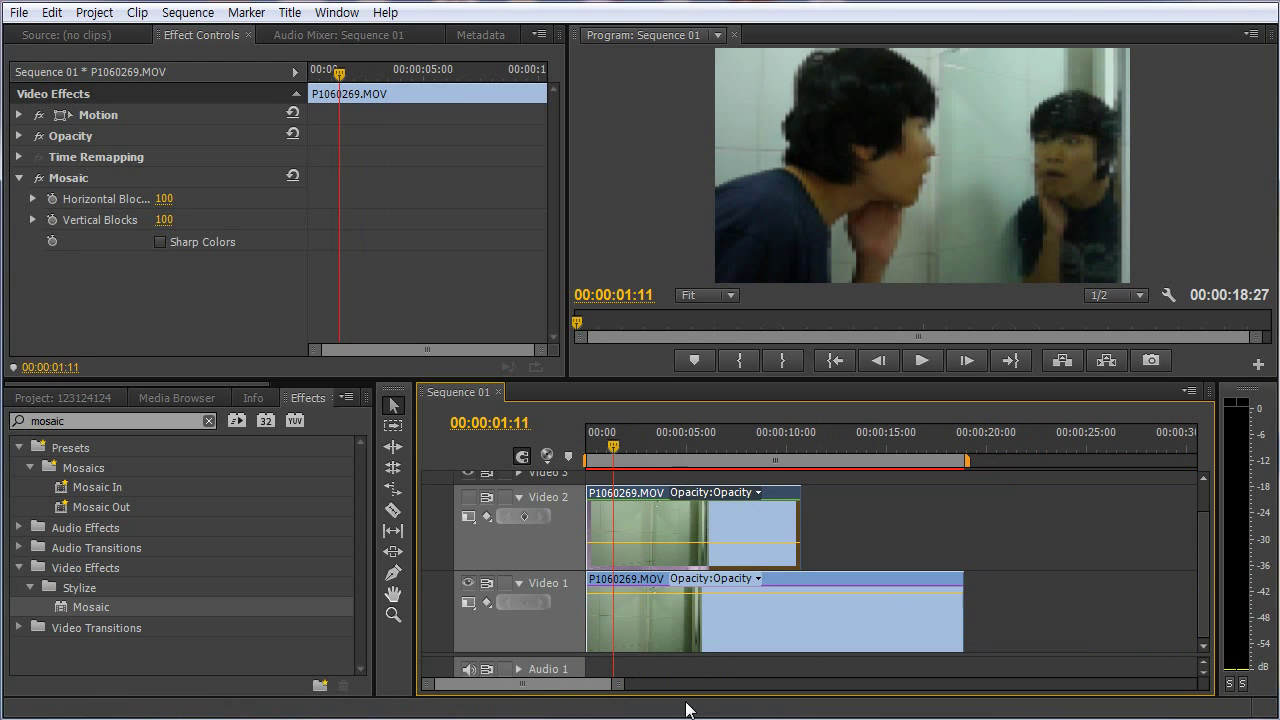
drag(617, 692, 797, 694)
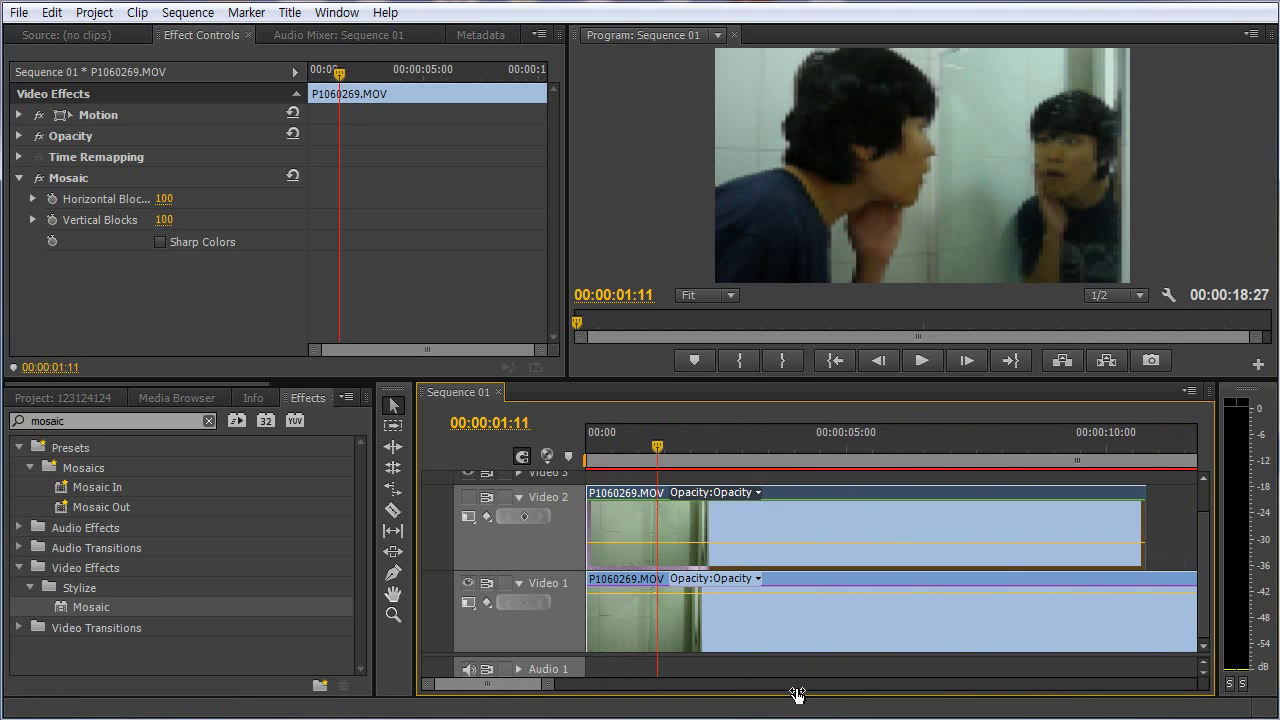
drag(550, 690, 712, 691)
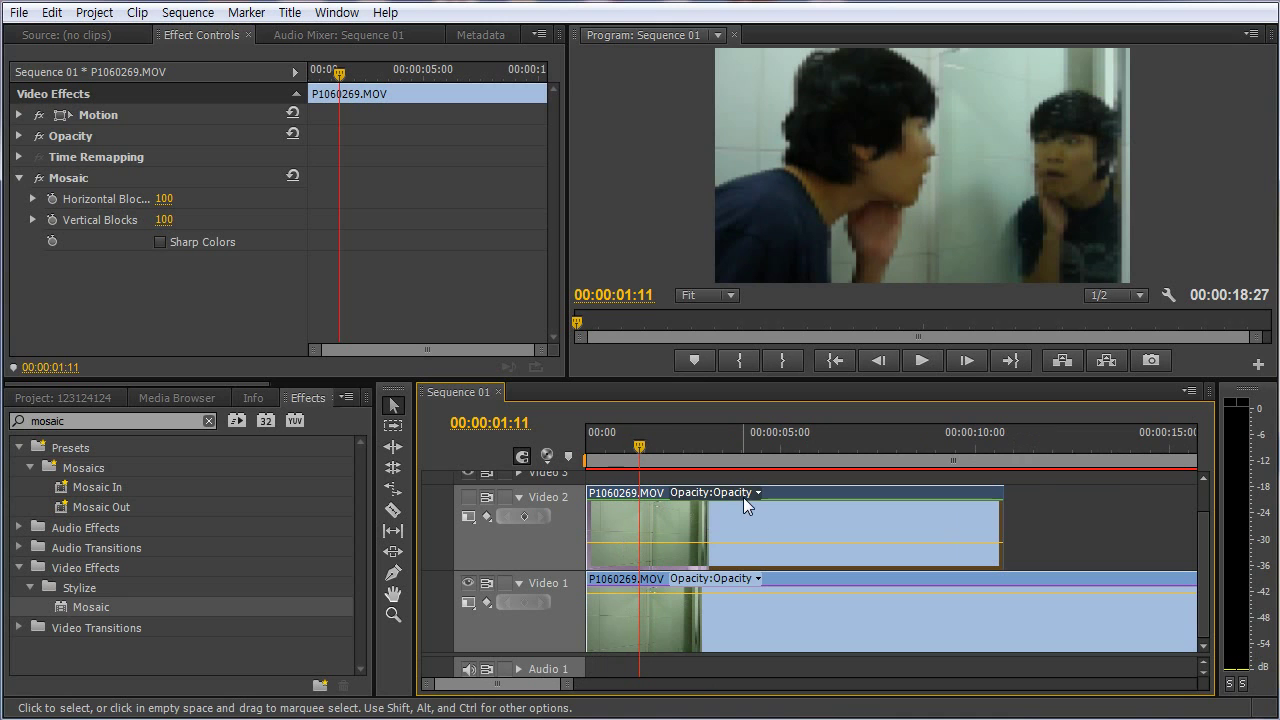
- Place the playhead at 00:00:01:03 and compare the frame with Video 2's output off and on, leaving the track visible
drag(636, 446, 663, 462)
key(=)
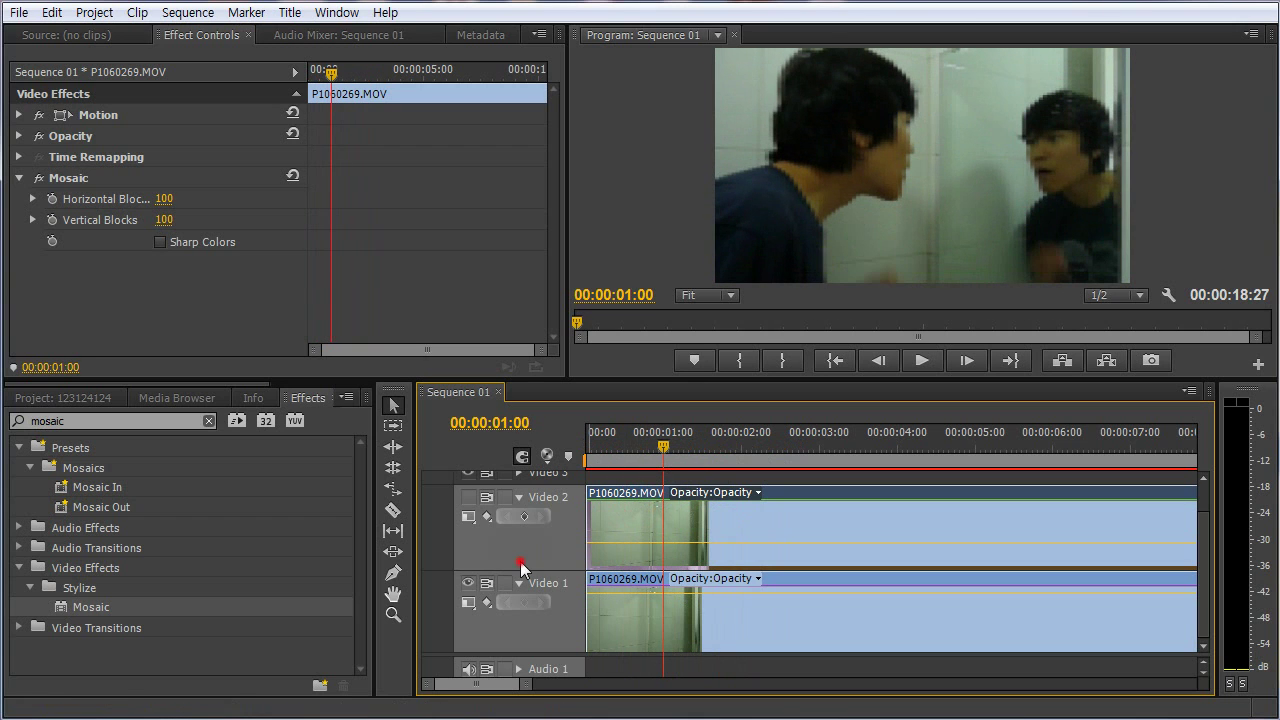
mouse_move(657, 447)
mouse_down()
mouse_move(629, 451)
mouse_move(667, 442)
mouse_up()
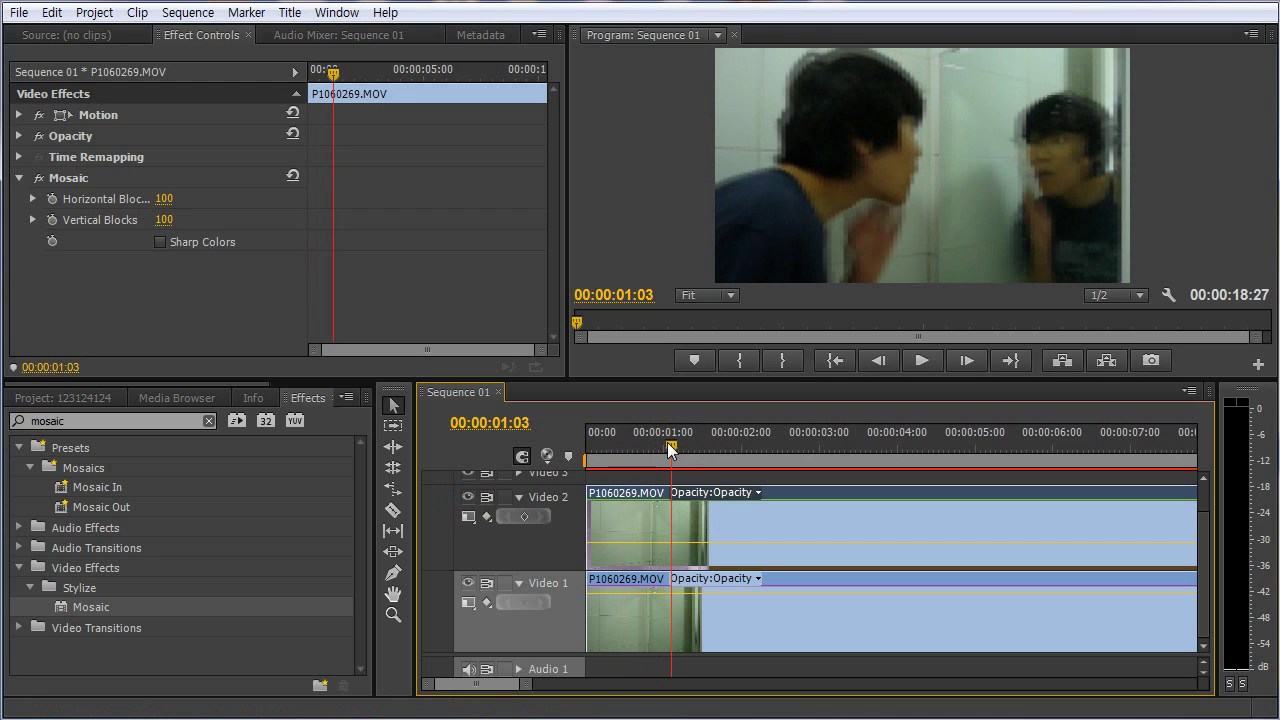
click(468, 496)
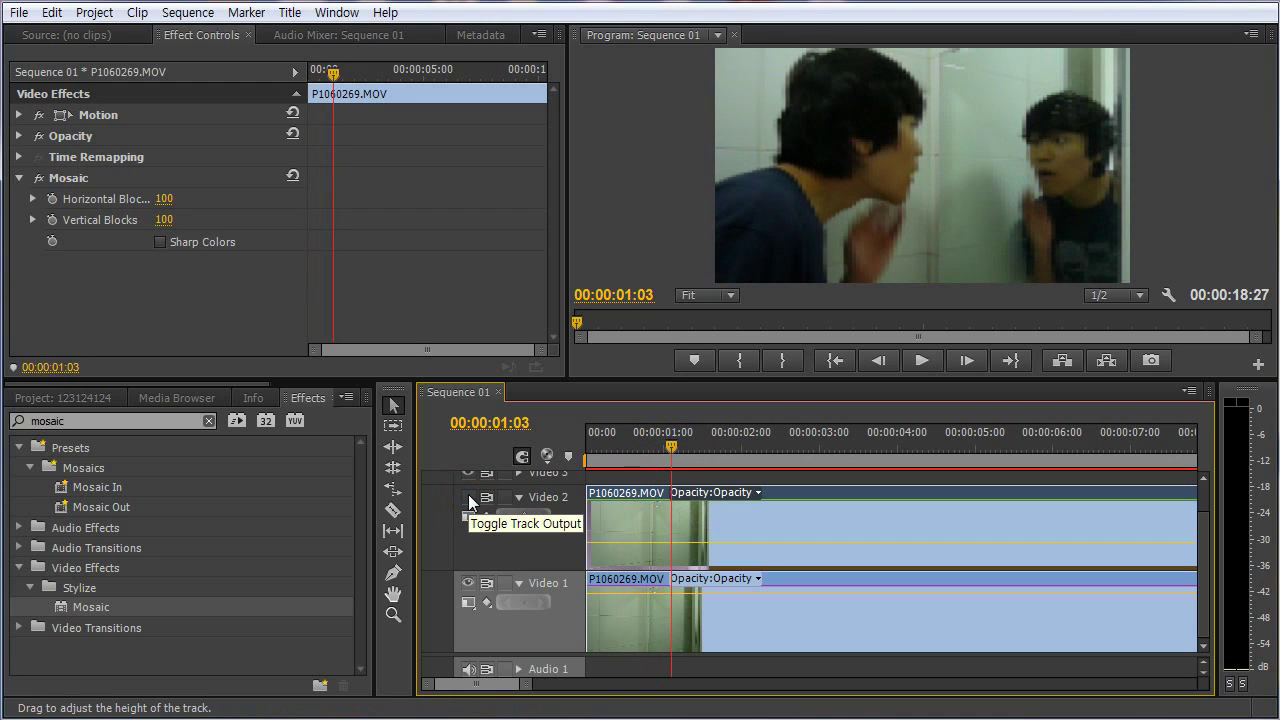
click(468, 496)
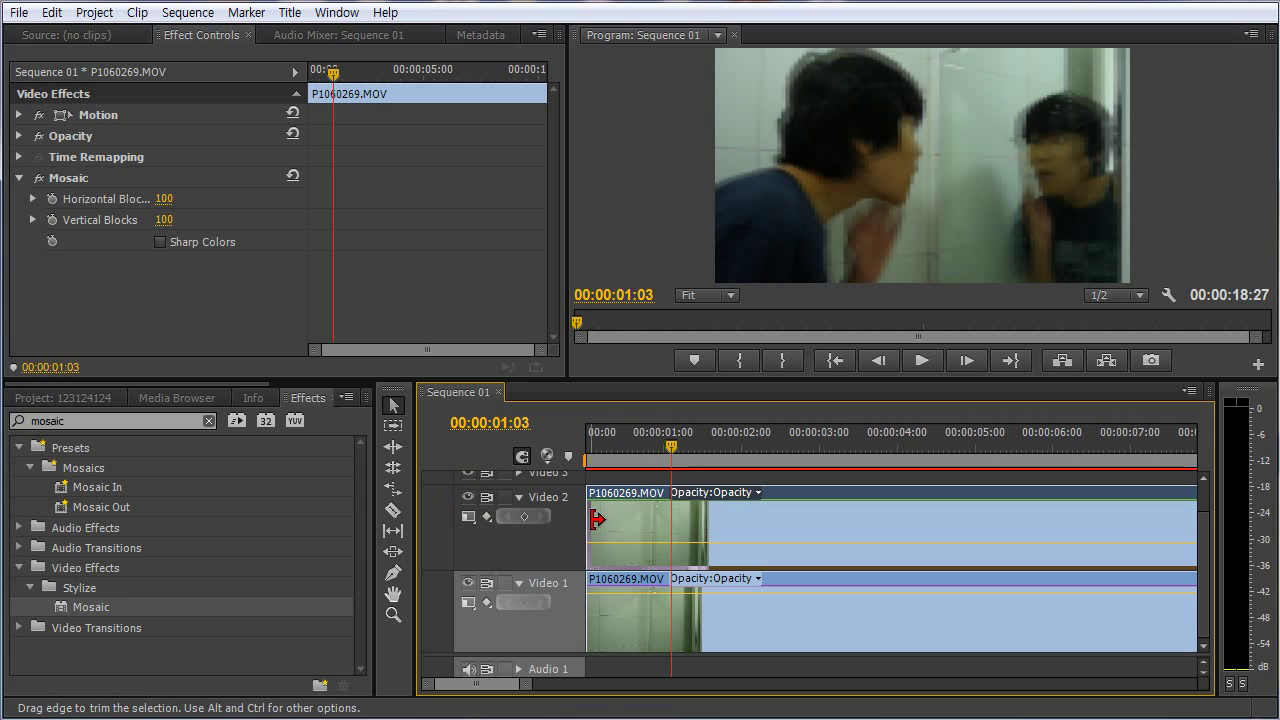
- Trim a few frames off the start of the Video 1 clip in two passes, keeping the clip at the sequence start
click(597, 609)
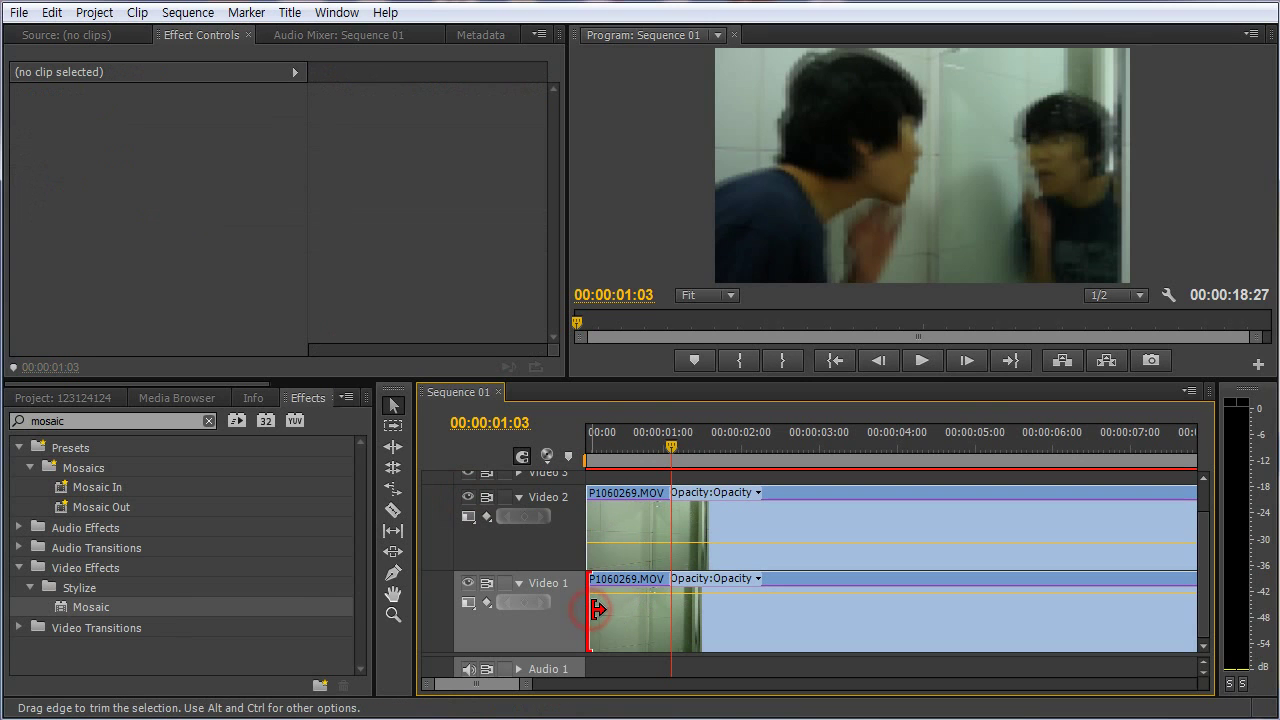
mouse_move(597, 609)
mouse_down()
mouse_move(611, 608)
mouse_move(602, 590)
mouse_up()
mouse_move(634, 450)
mouse_down()
mouse_move(617, 440)
mouse_move(658, 437)
mouse_move(649, 444)
mouse_up()
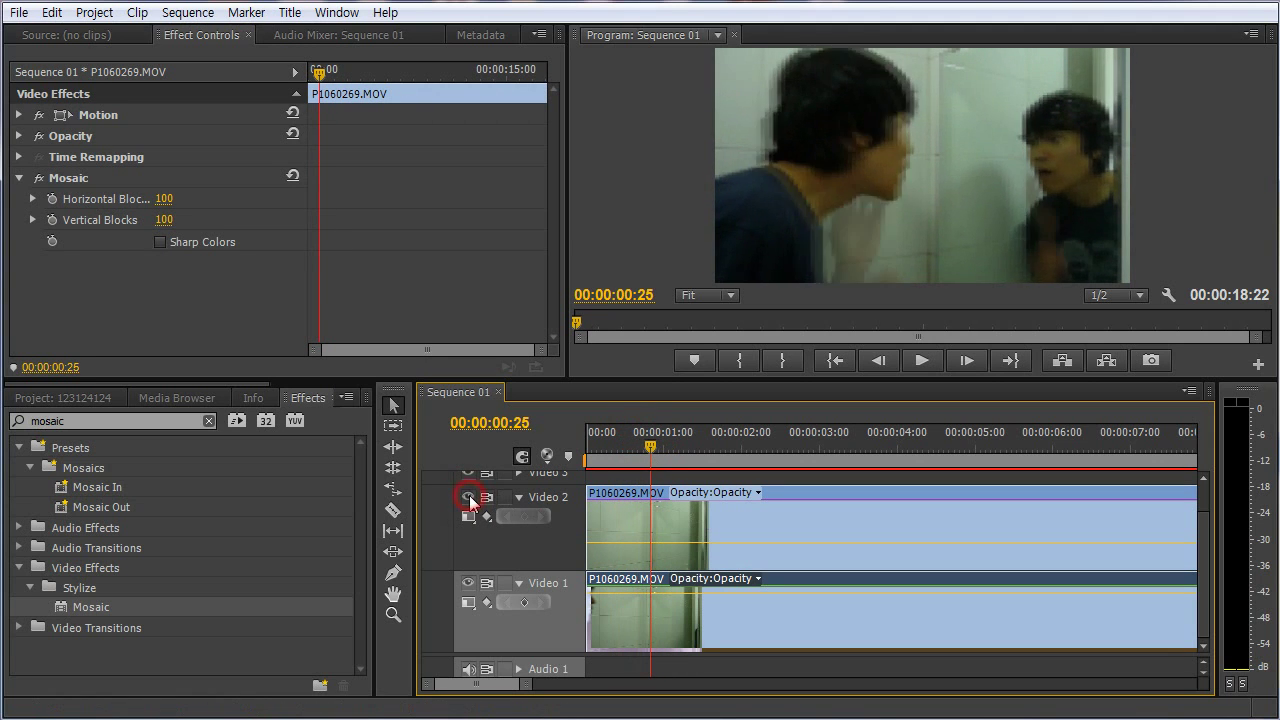
click(594, 615)
mouse_move(594, 615)
mouse_down()
mouse_move(620, 592)
mouse_move(605, 592)
mouse_up()
- Check the blended footage at 00:00:00:08 and 00:00:00:24, comparing the latter frame with Video 2's output off and on
click(609, 452)
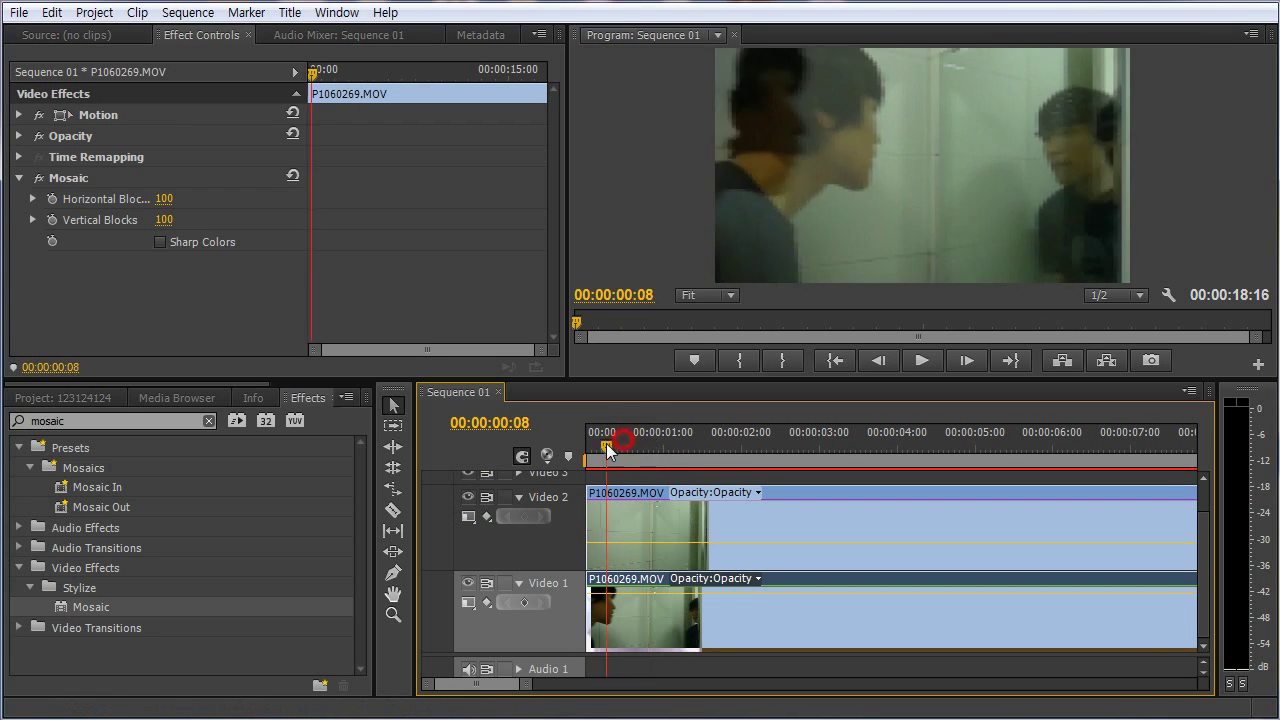
click(614, 458)
drag(616, 460, 648, 448)
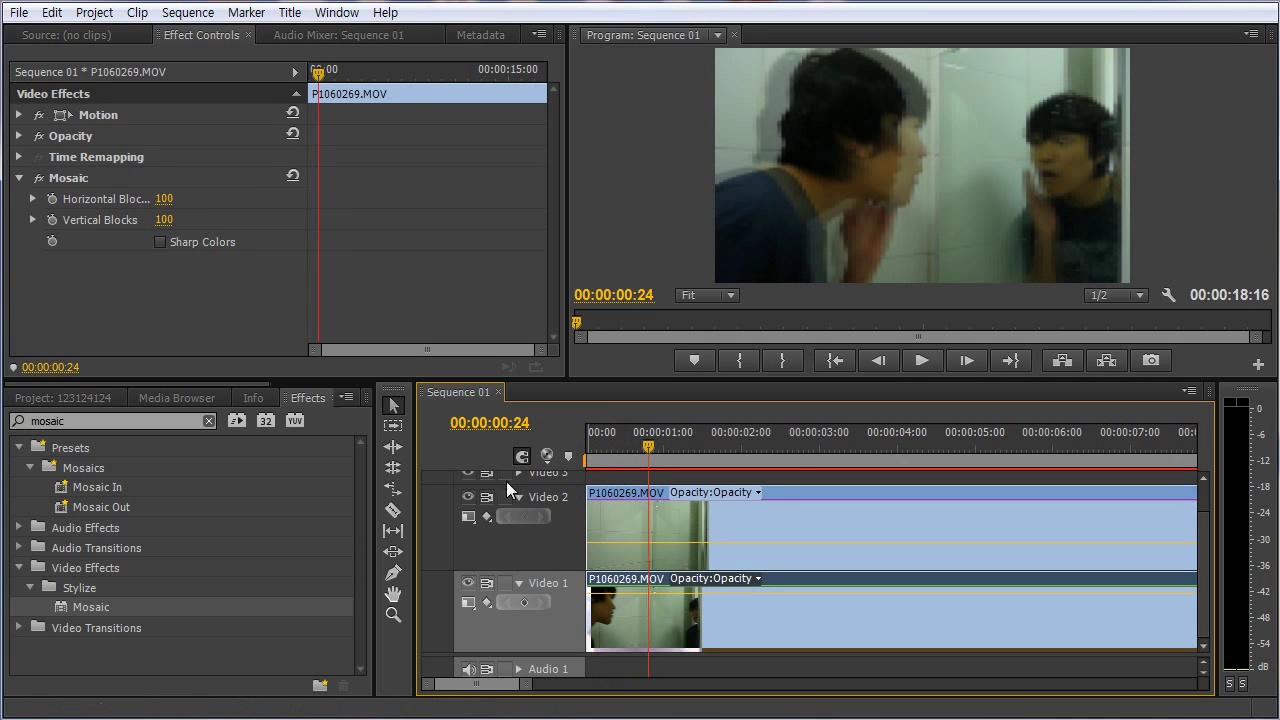
click(469, 498)
click(469, 499)
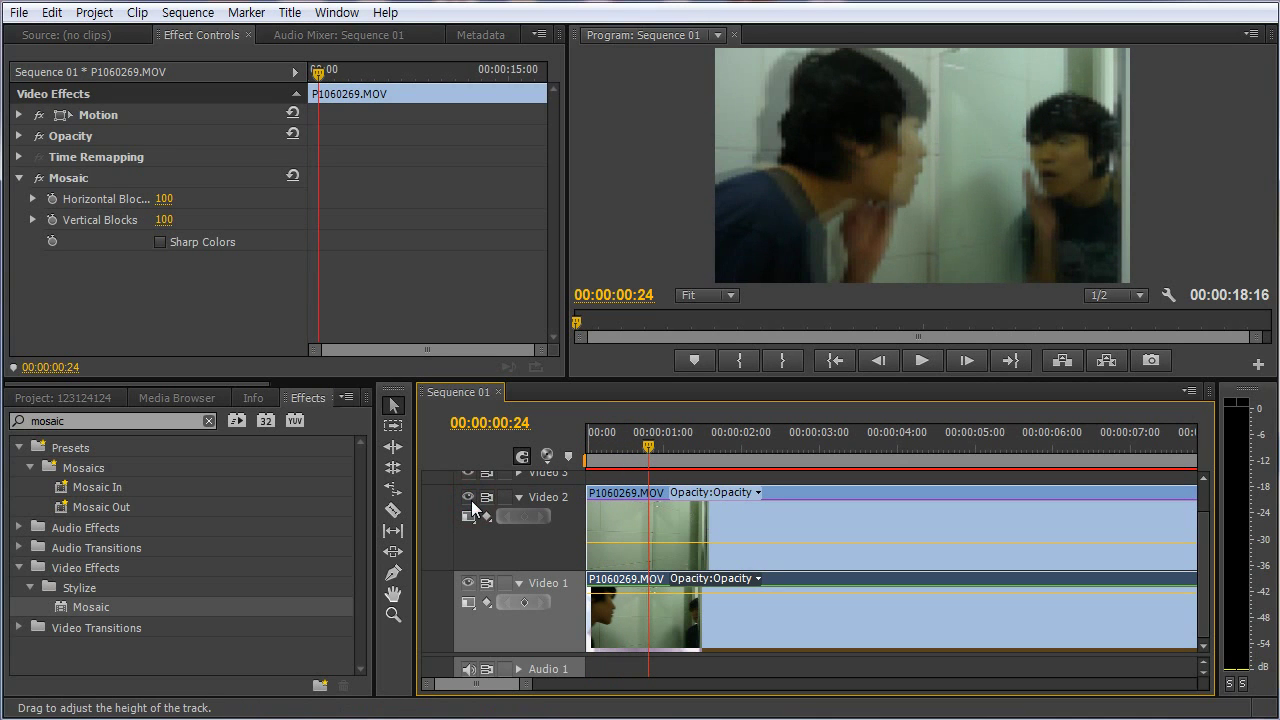
- Readjust the start of the Video 1 clip for a sequence length of 00:00:18:18 and review the blend up to 00:00:02:08
drag(612, 583, 582, 585)
key(=)
click(594, 610)
drag(602, 439, 834, 497)
key(minus)
key(minus)
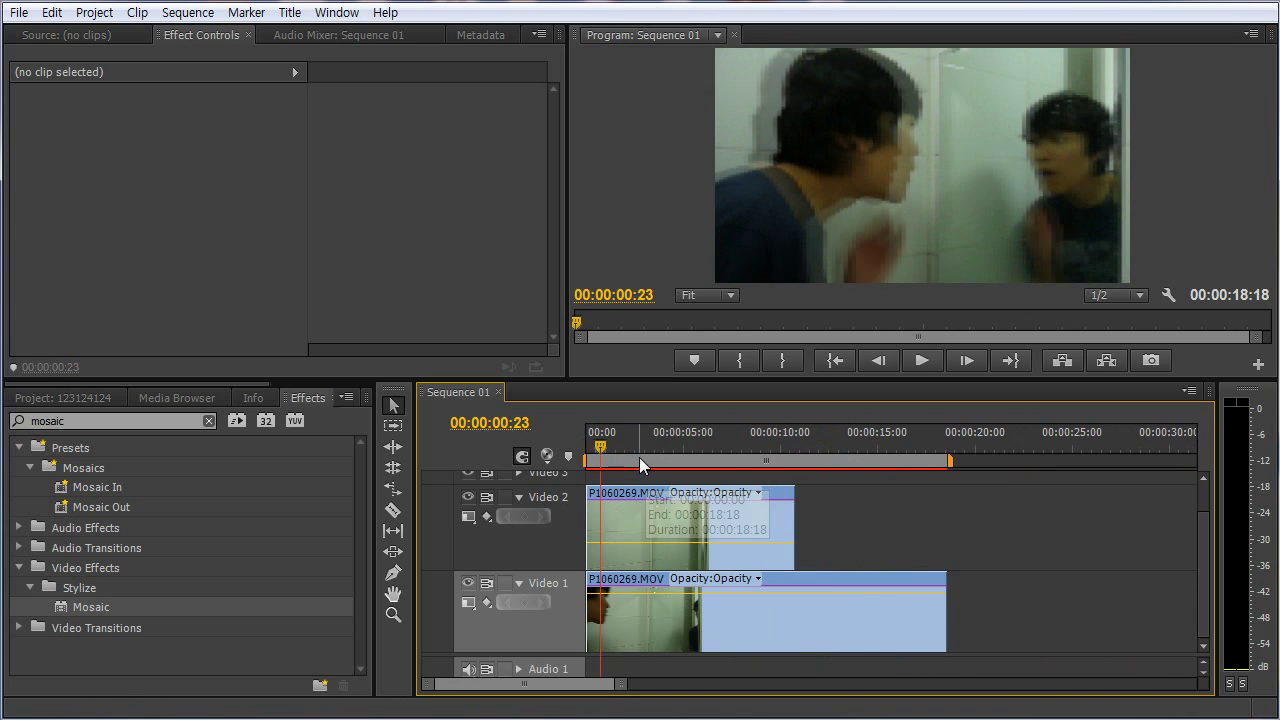
key(equal)
drag(635, 445, 677, 495)
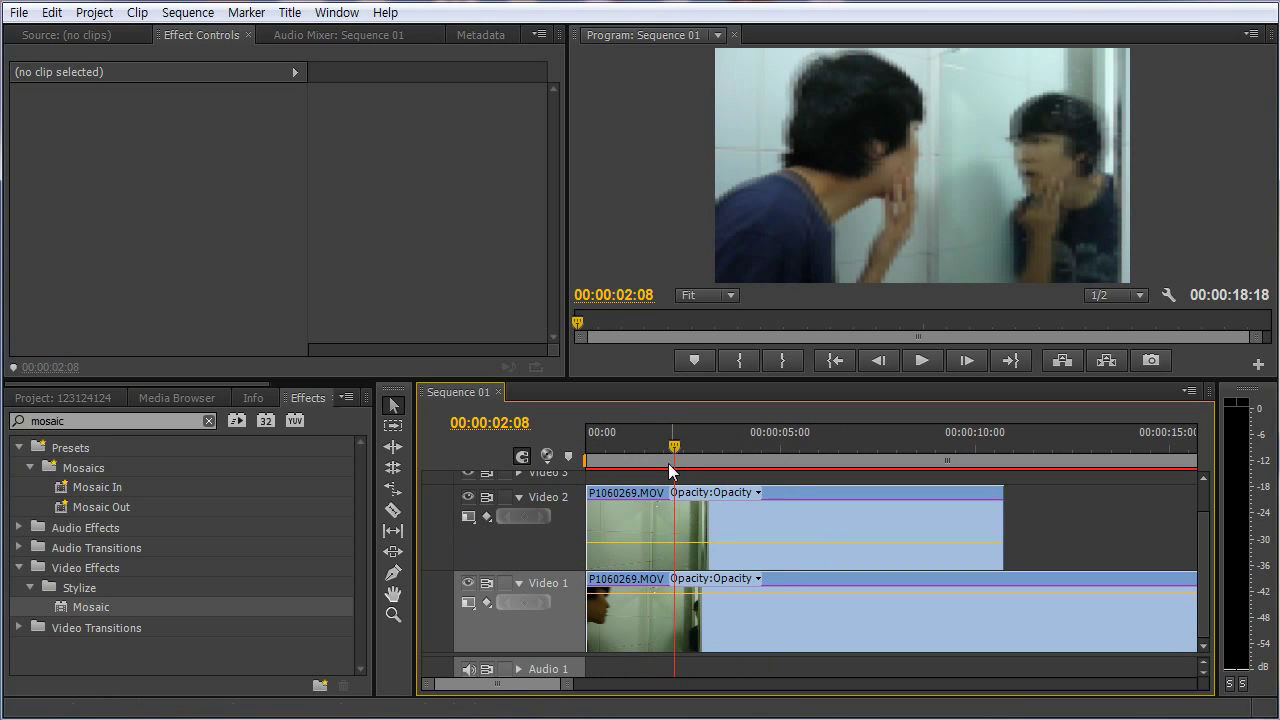
- Raise the Video 2 clip's opacity line to nearly full and review the footage from about 00:00:02:03 to 00:00:04:13
drag(962, 543, 963, 505)
drag(712, 428, 669, 478)
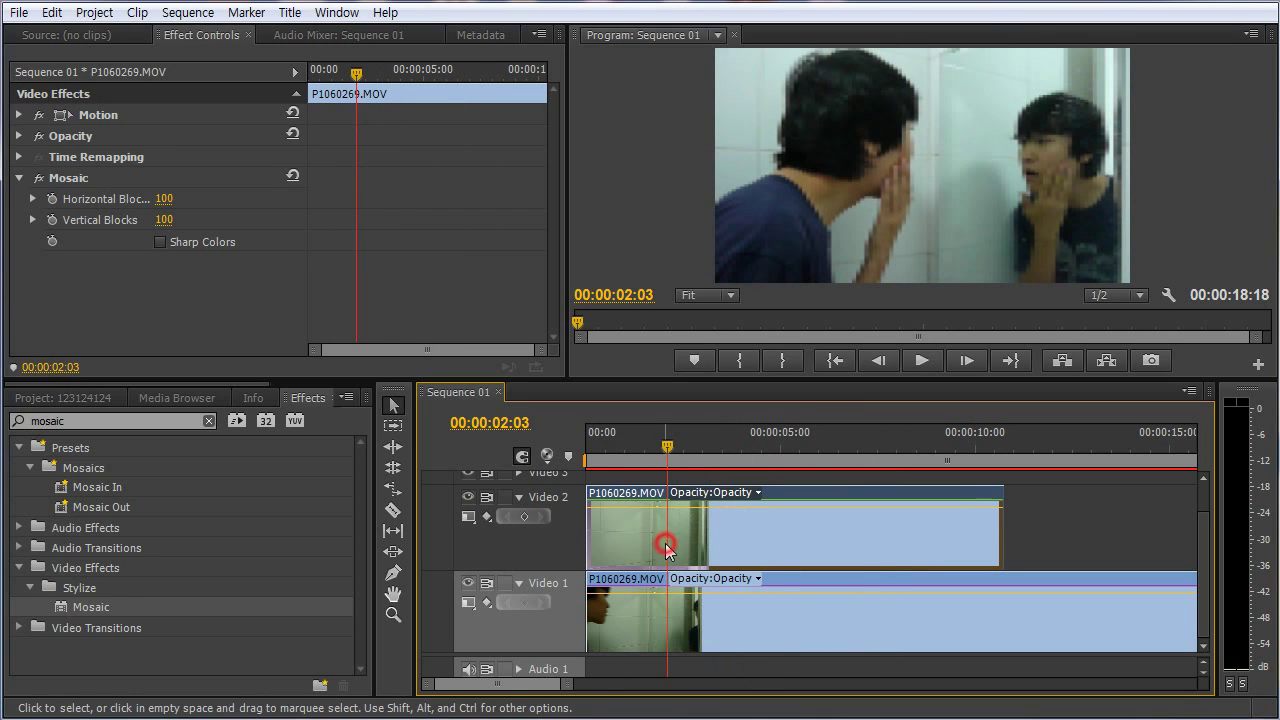
drag(660, 432, 741, 441)
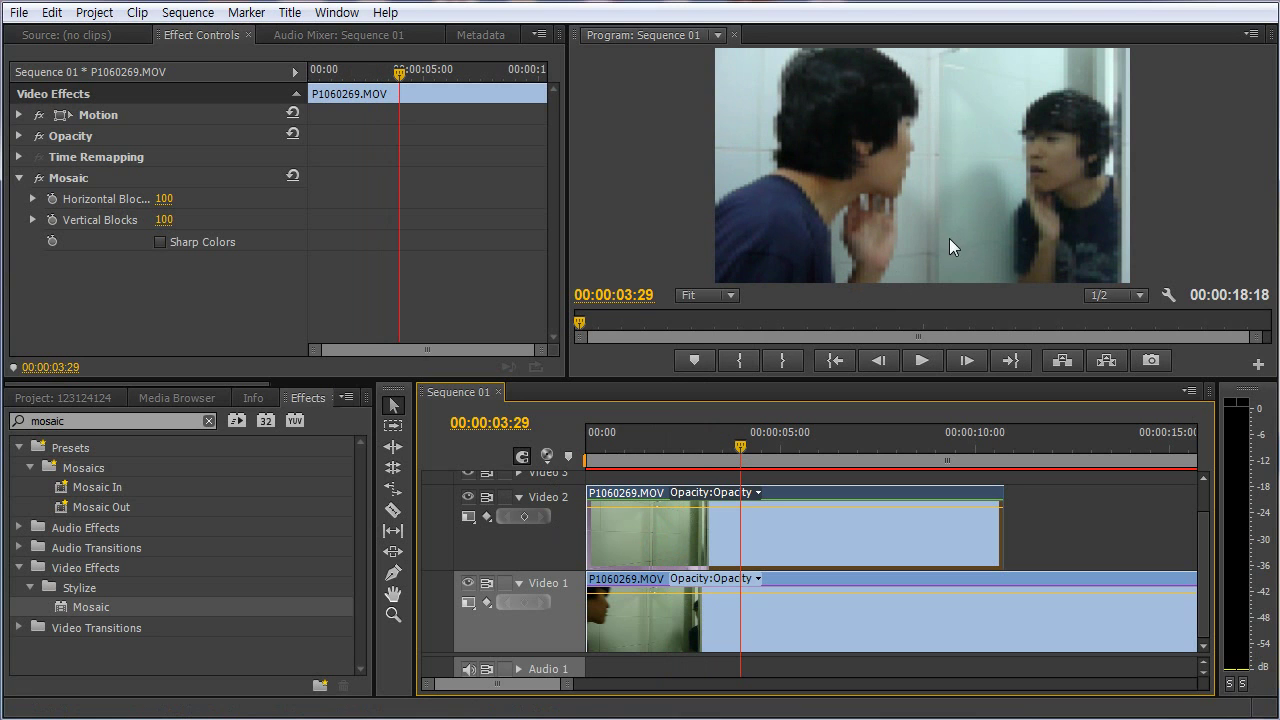
drag(740, 447, 759, 466)
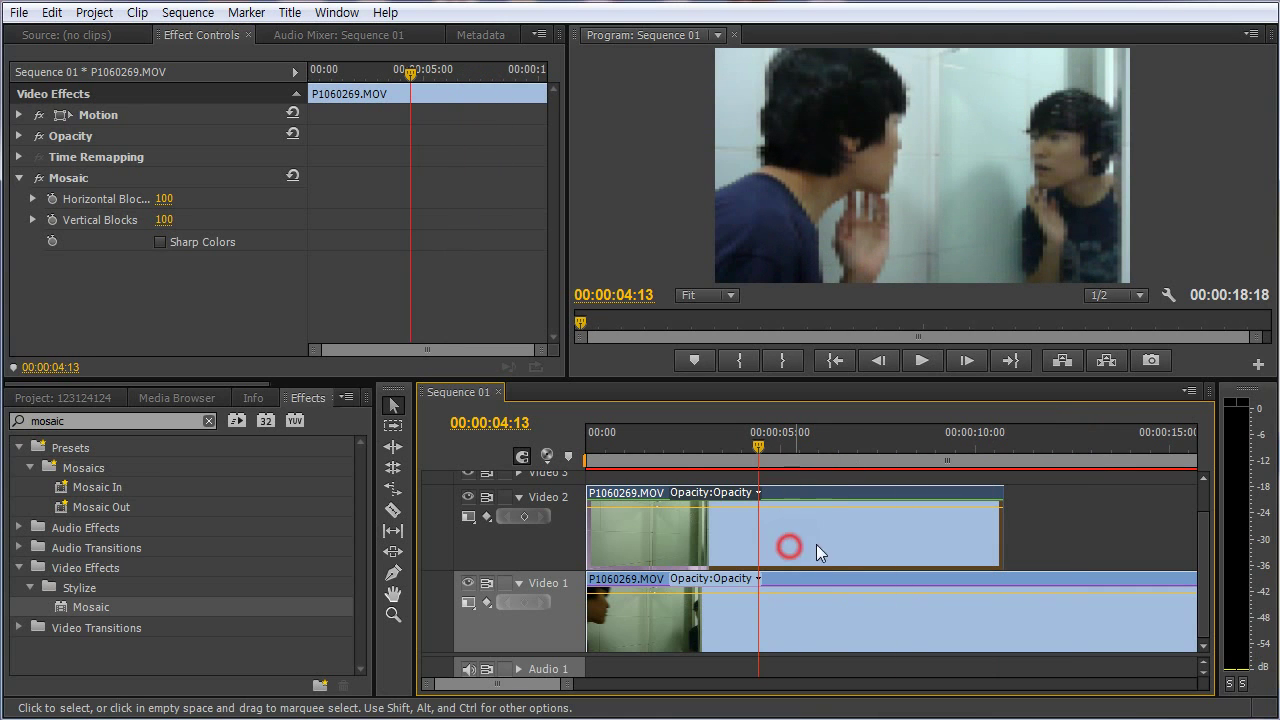
click(1062, 545)
click(899, 542)
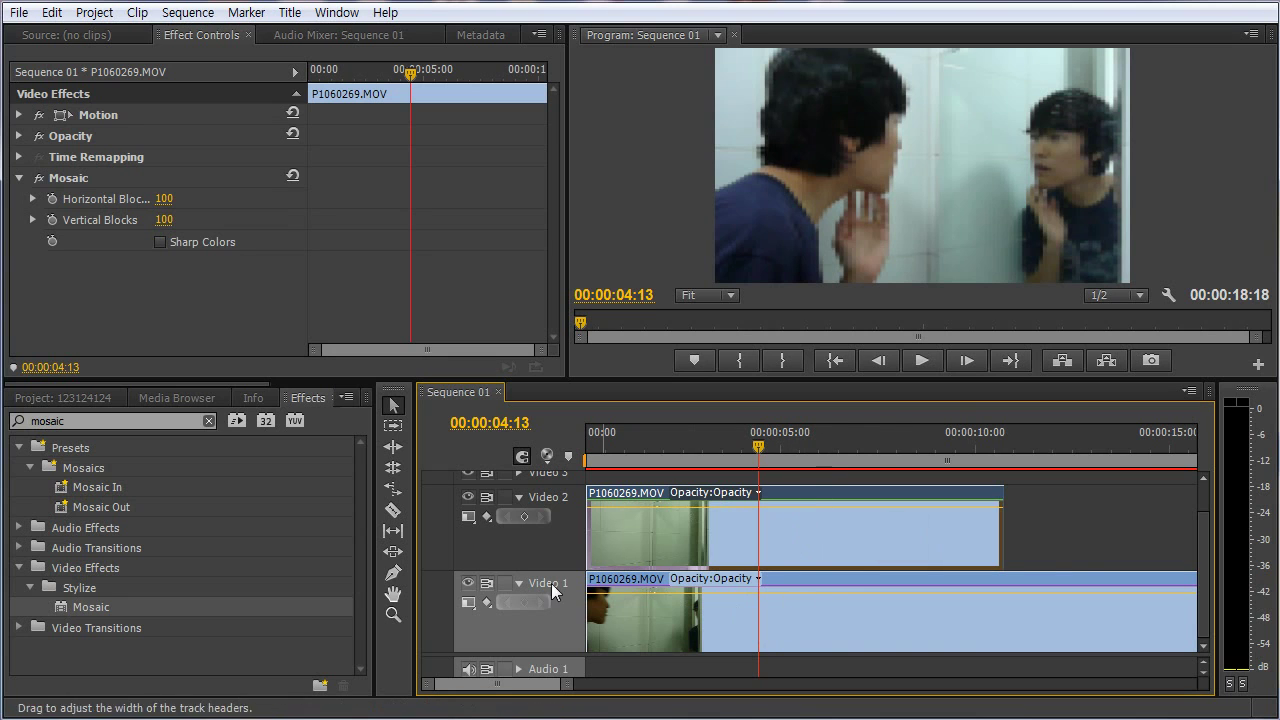
click(843, 628)
click(743, 540)
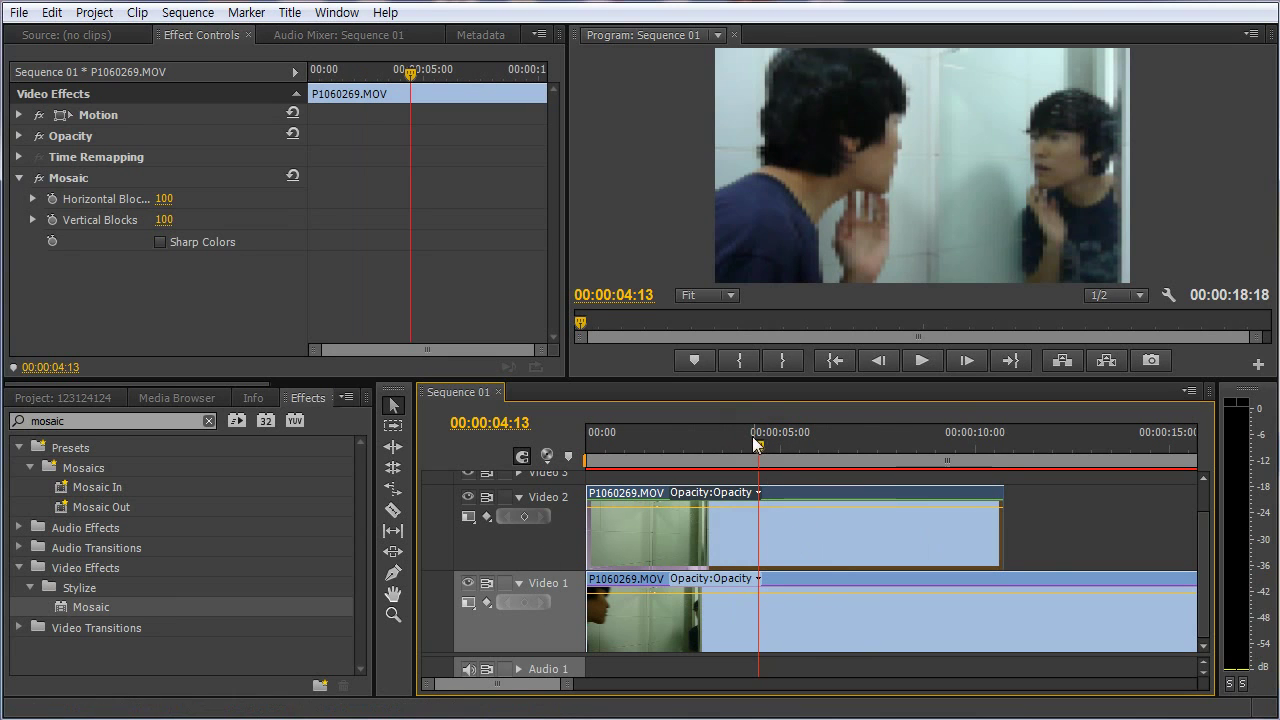
- With the playhead at 00:00:03:06, search the effects for "linear" and apply Linear Wipe to the Video 2 clip
drag(752, 440, 713, 453)
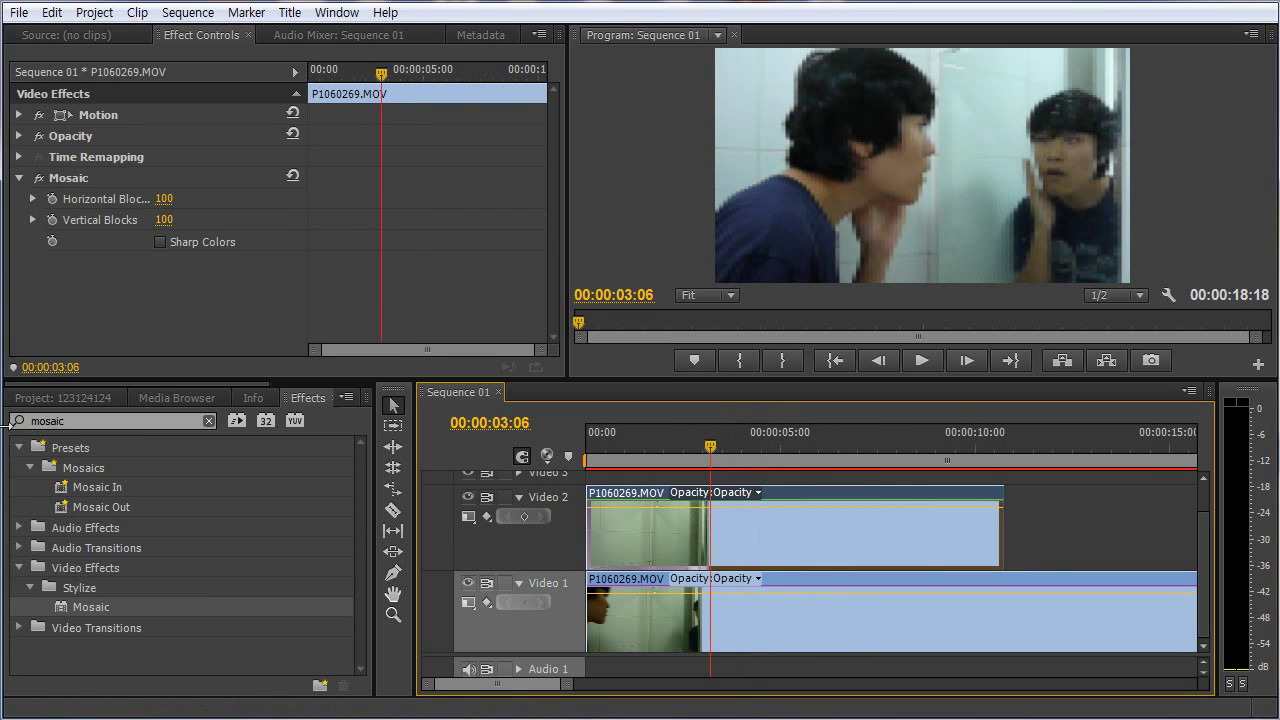
drag(104, 421, 36, 421)
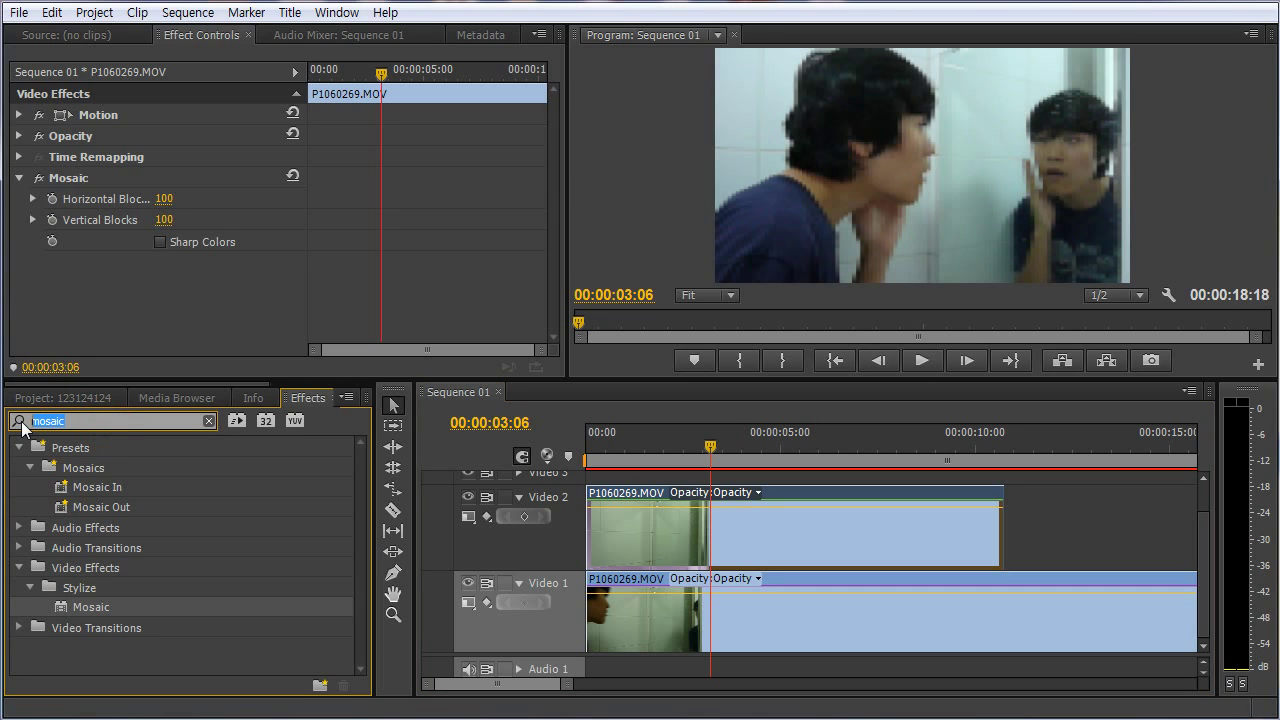
key(BackSpace)
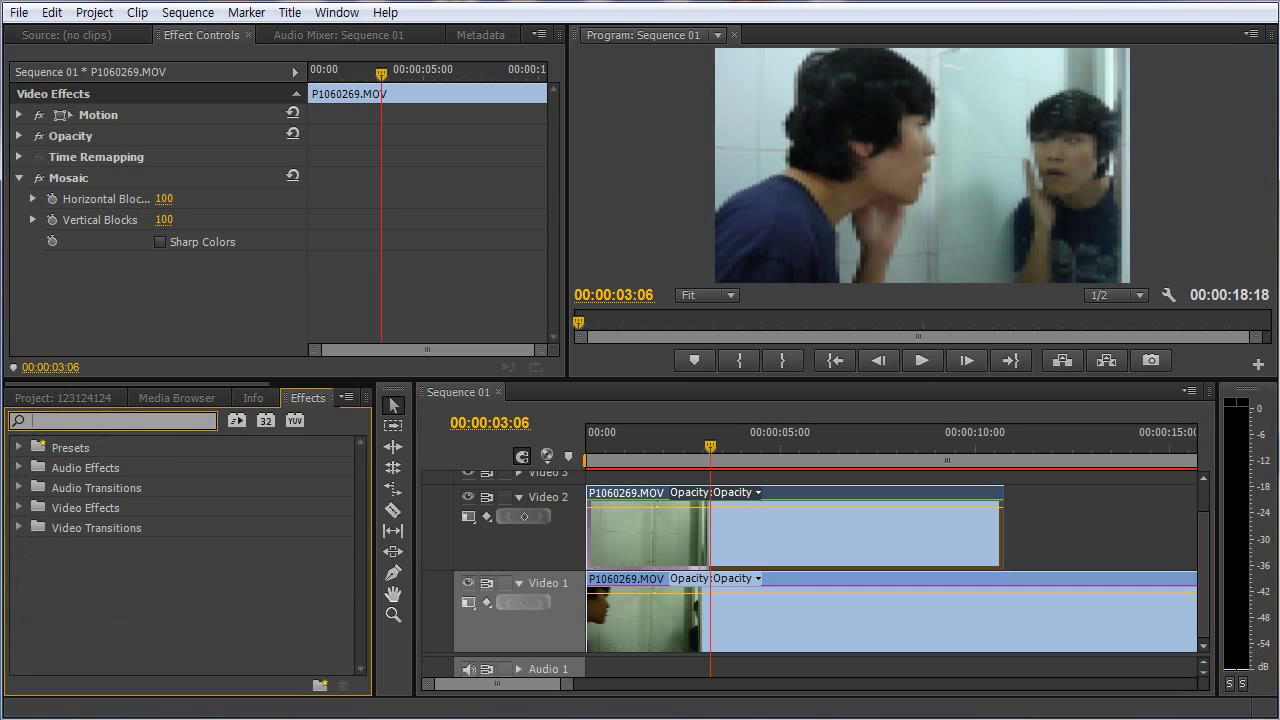
text(linear)
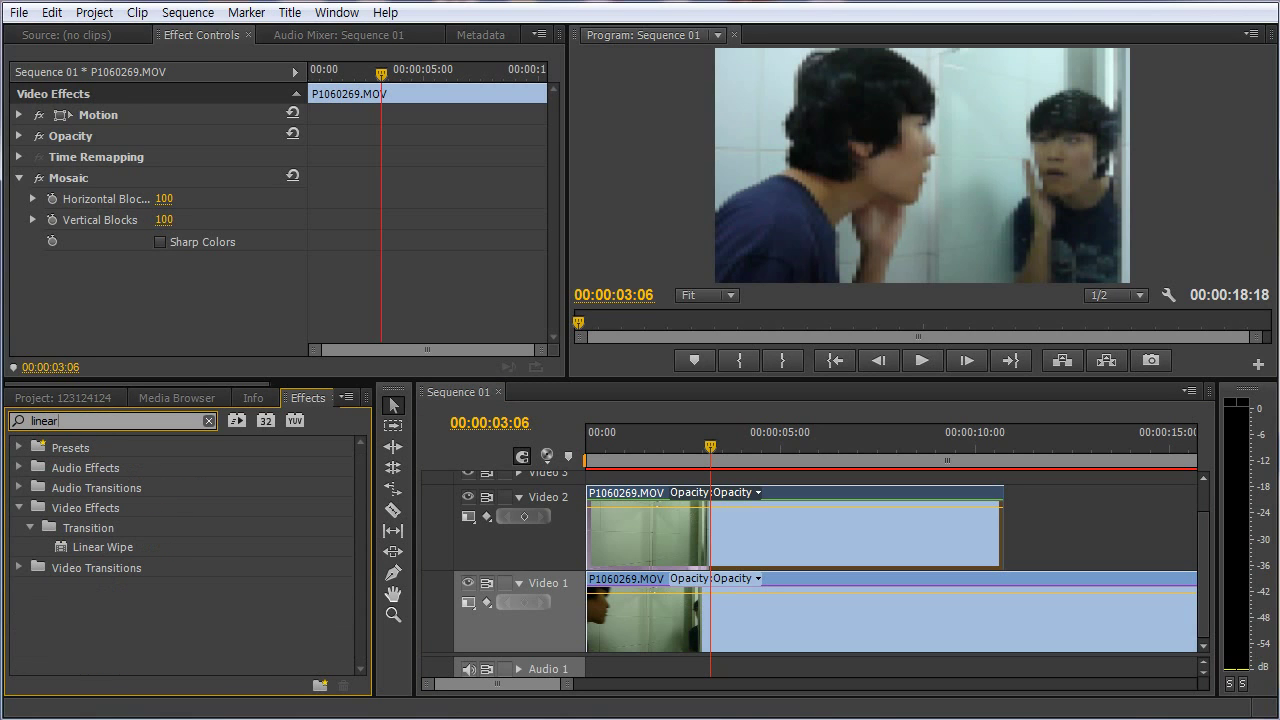
click(91, 550)
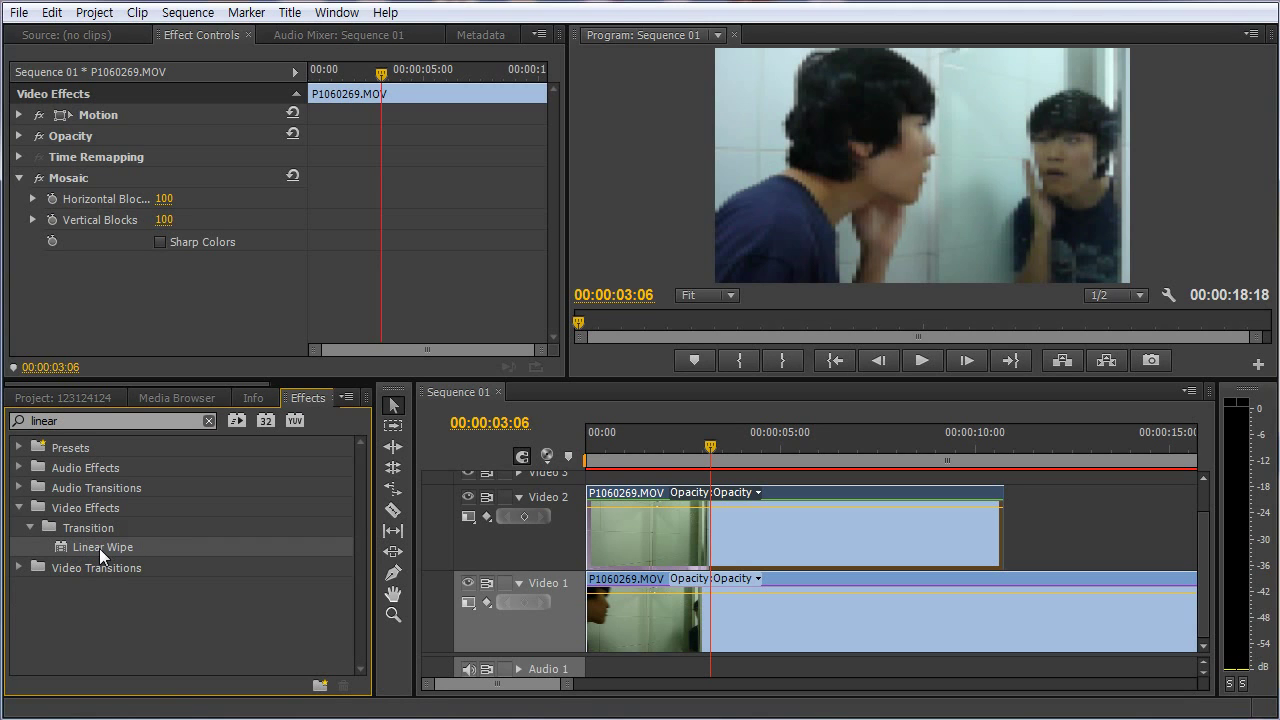
drag(99, 548, 686, 498)
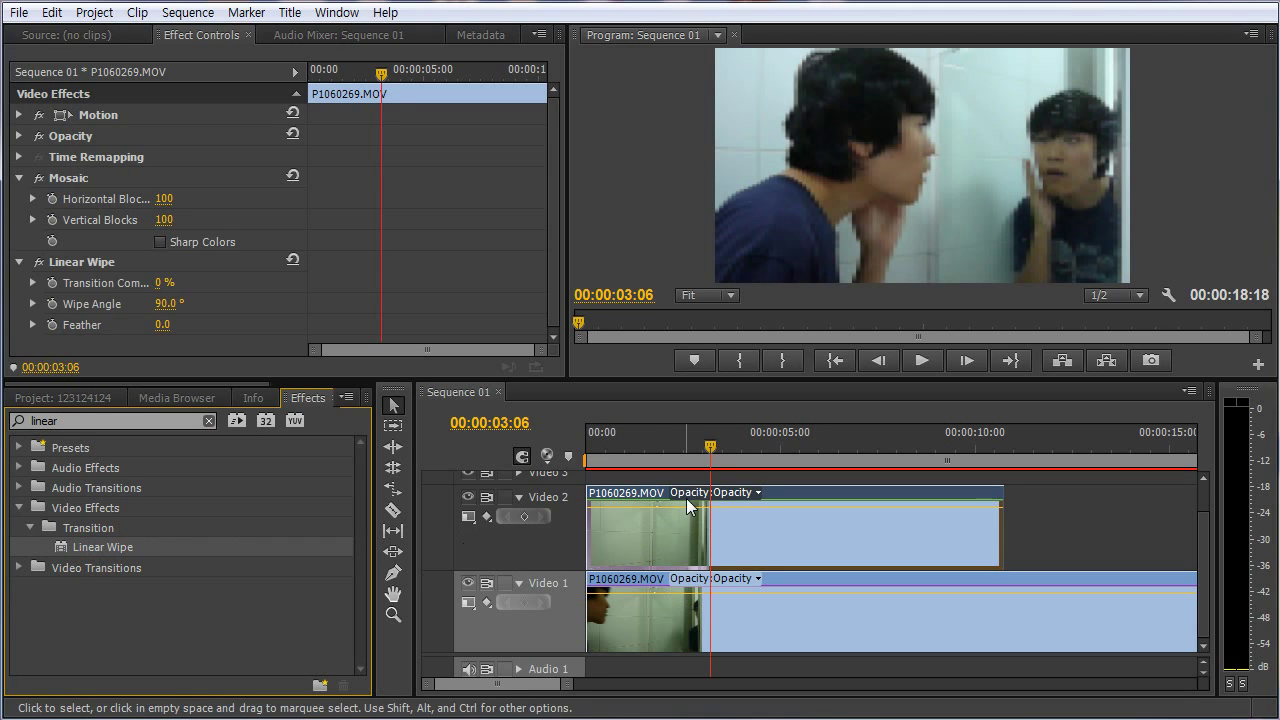
click(702, 443)
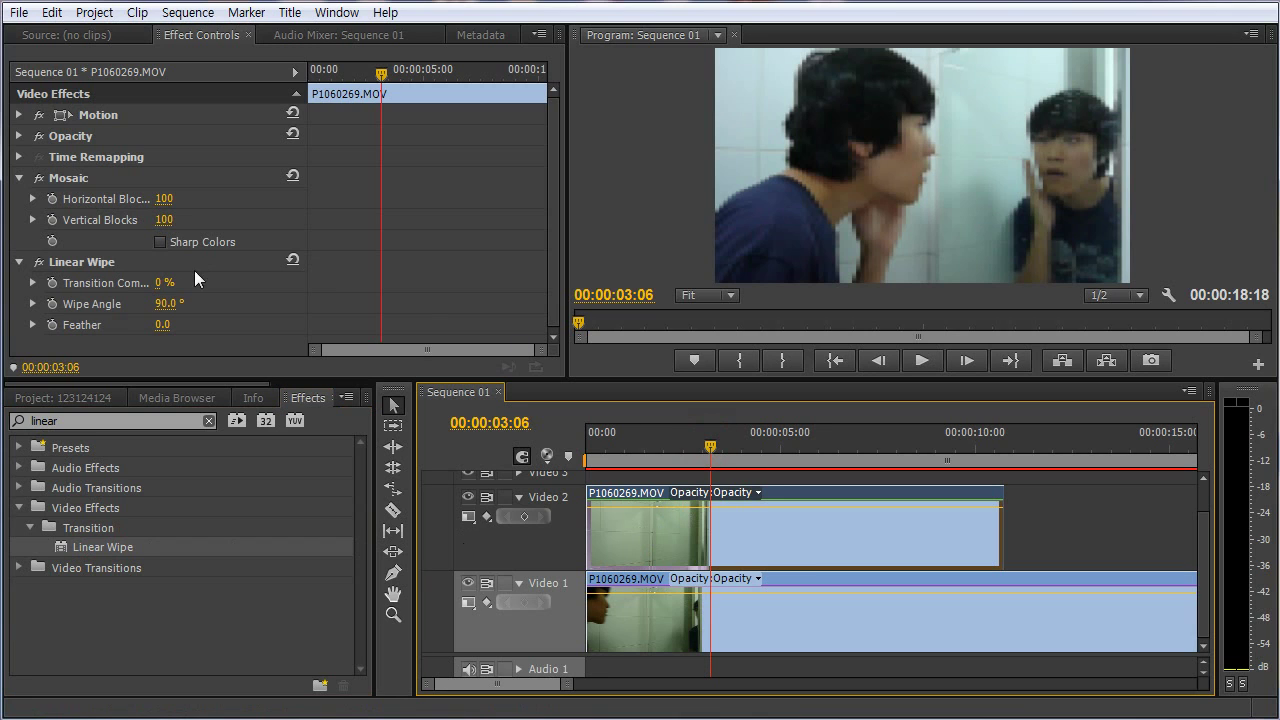
- Collapse the Mosaic settings, select the Linear Wipe effect, and widen the effect settings area until its property names are fully readable
click(19, 178)
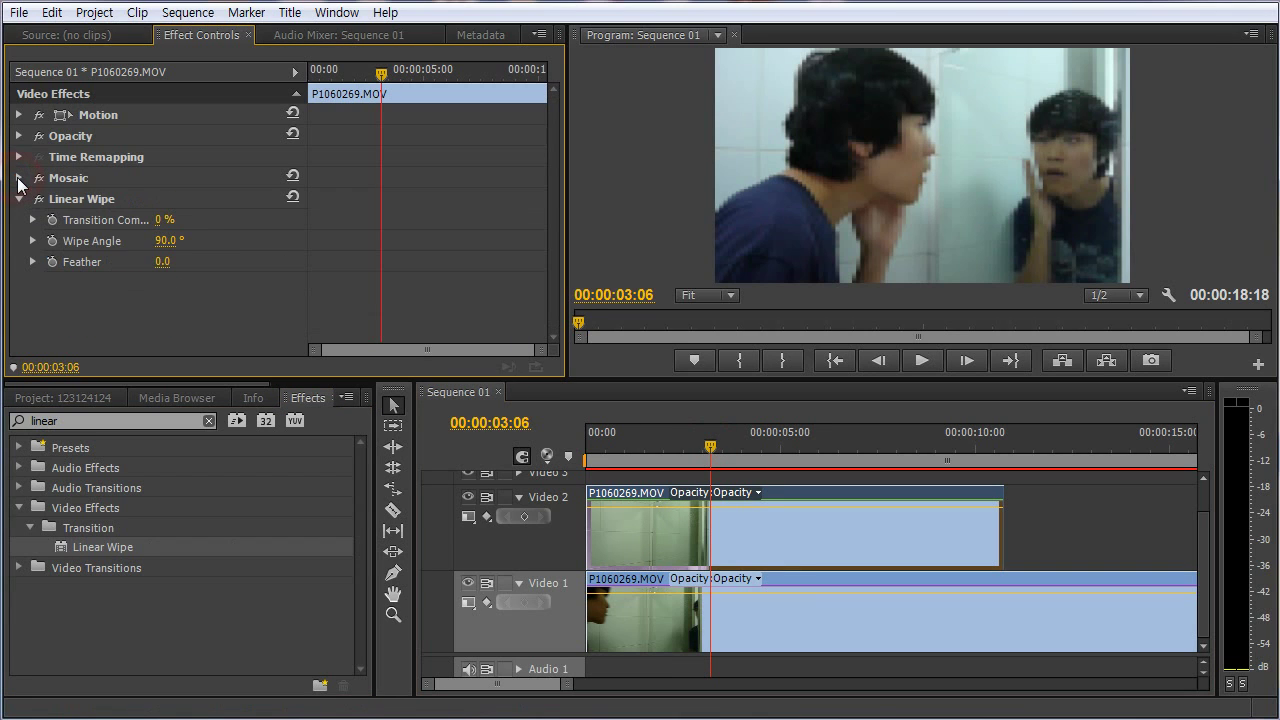
click(74, 200)
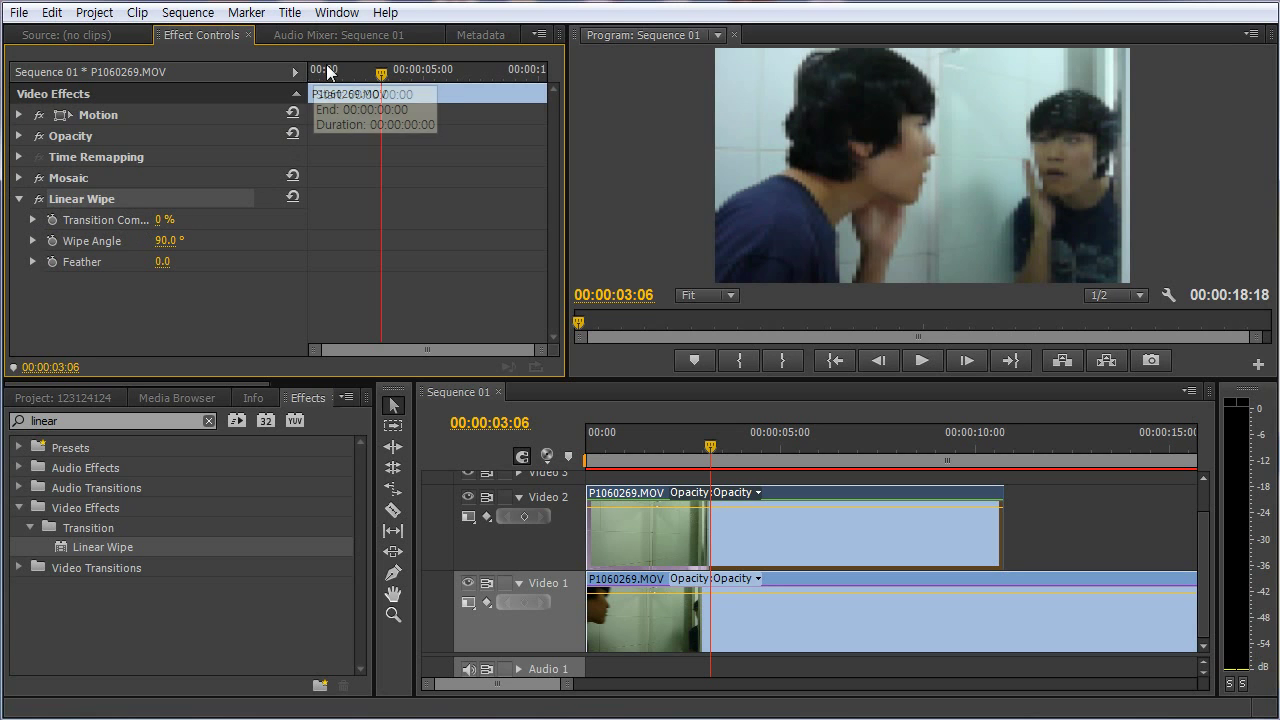
drag(568, 86, 672, 85)
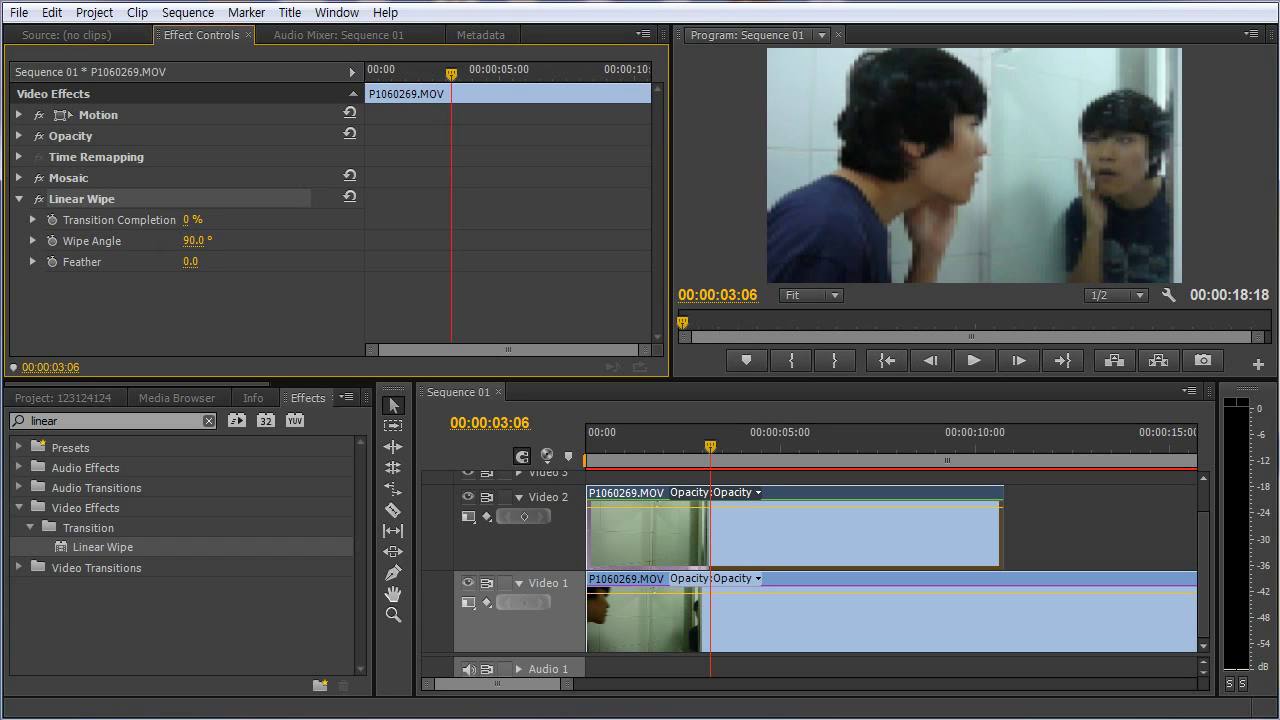
- Raise Linear Wipe's Transition Completion on the Video 2 clip to 66% and finally to 100%
drag(187, 219, 241, 274)
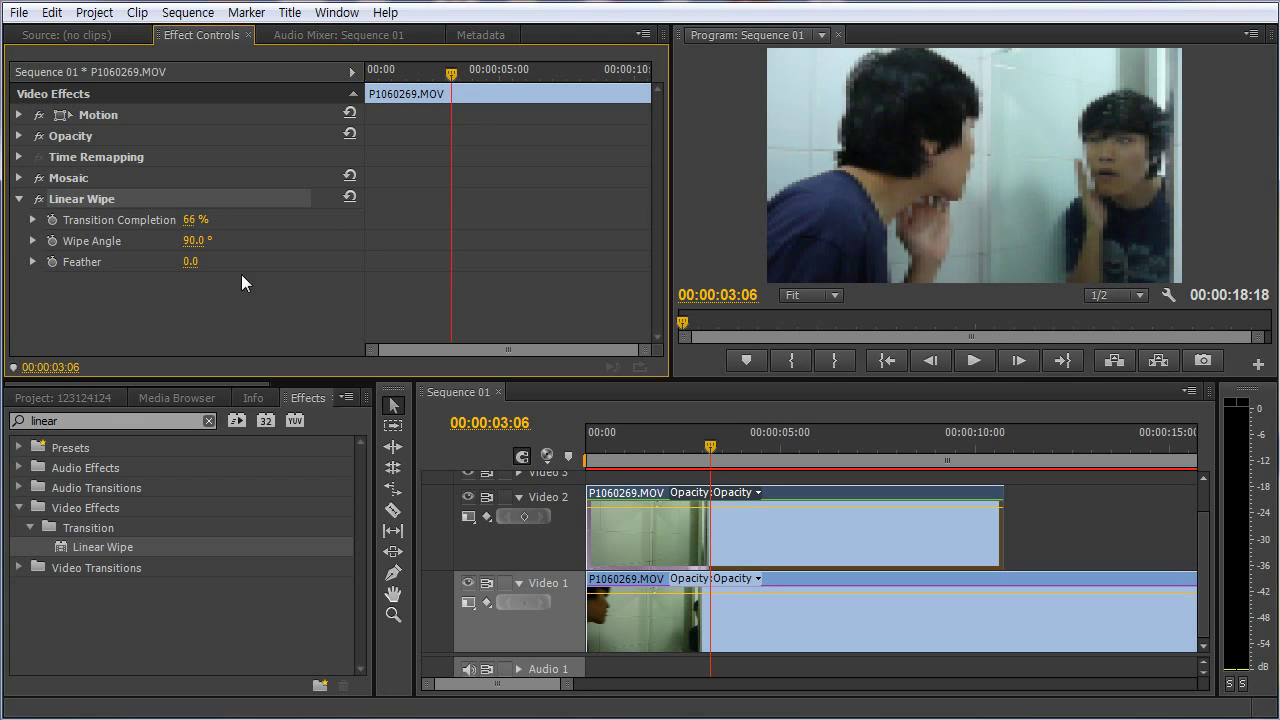
click(689, 549)
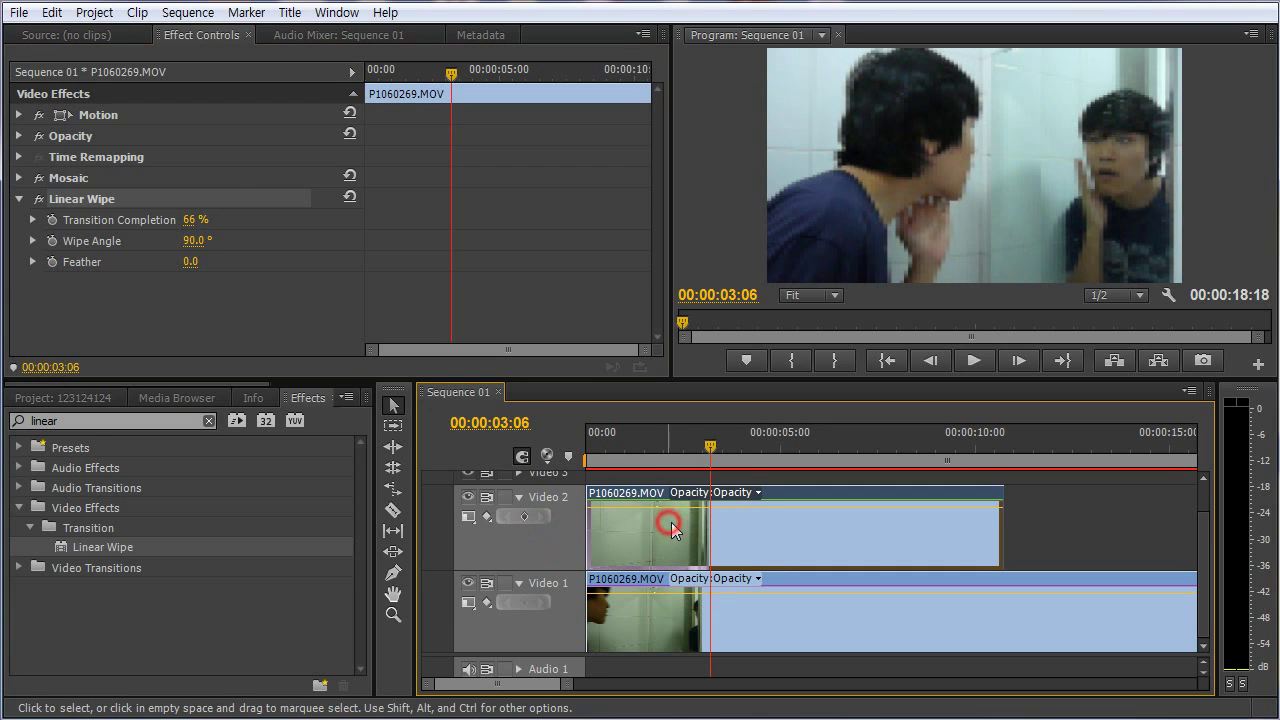
drag(198, 231, 232, 231)
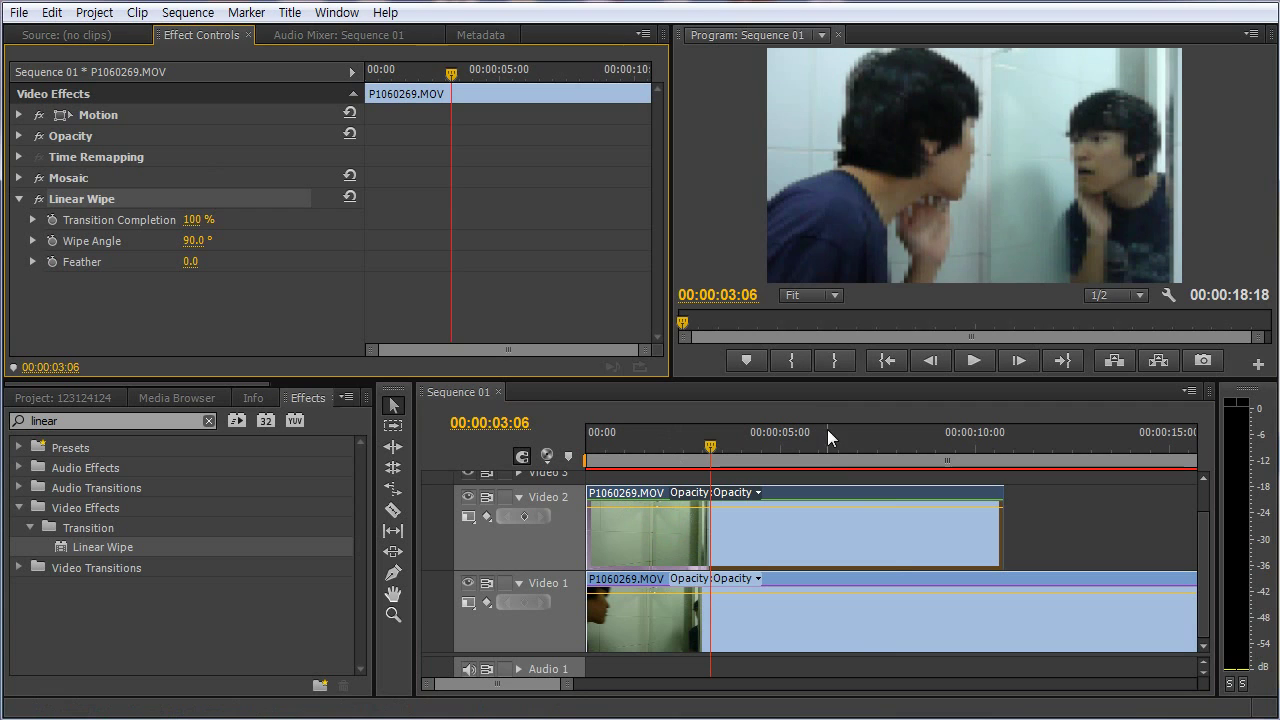
- With the playhead at 00:00:04:12, lower Linear Wipe's Transition Completion to 56% and set its Wipe Angle to 270°
drag(827, 432, 757, 442)
drag(195, 219, 144, 219)
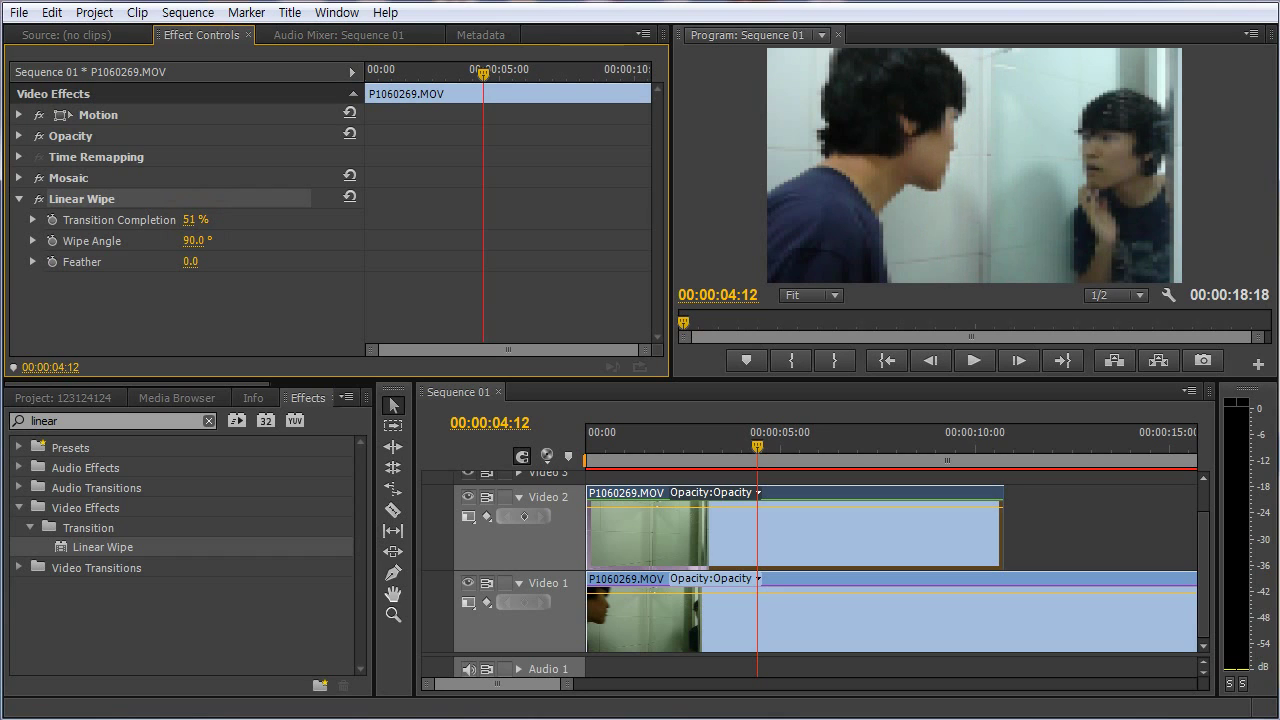
click(191, 241)
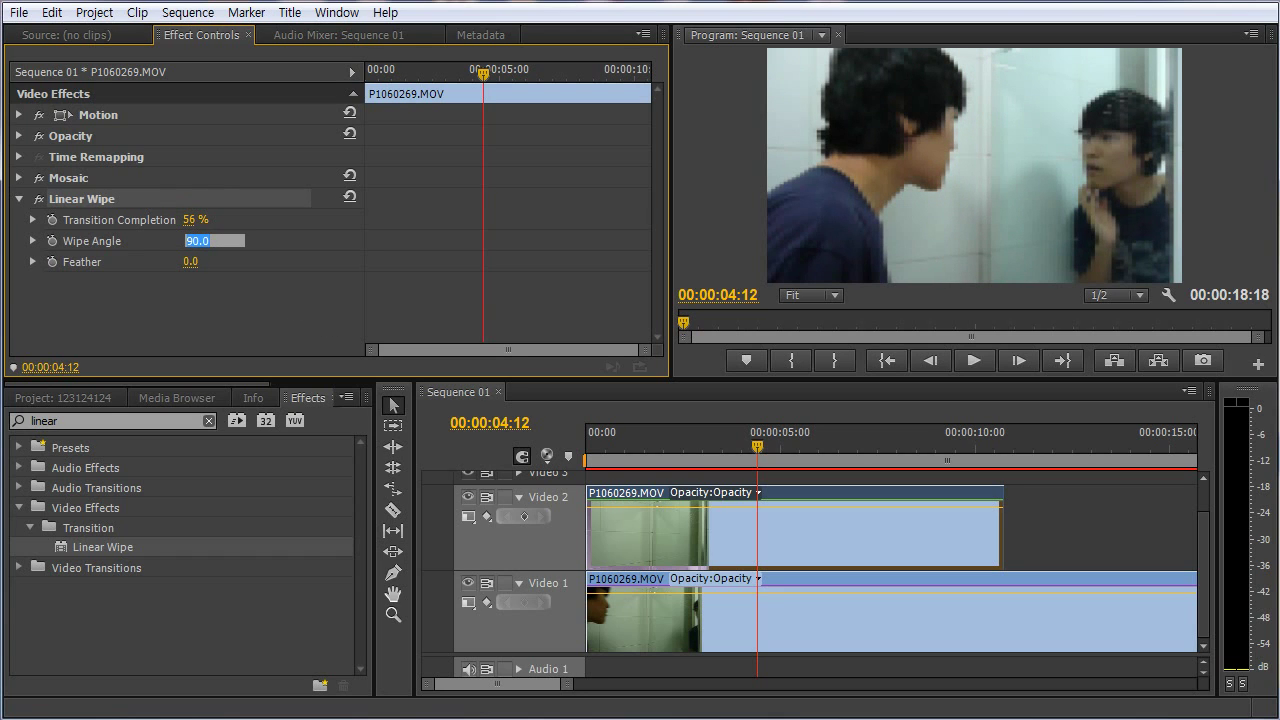
click(41, 290)
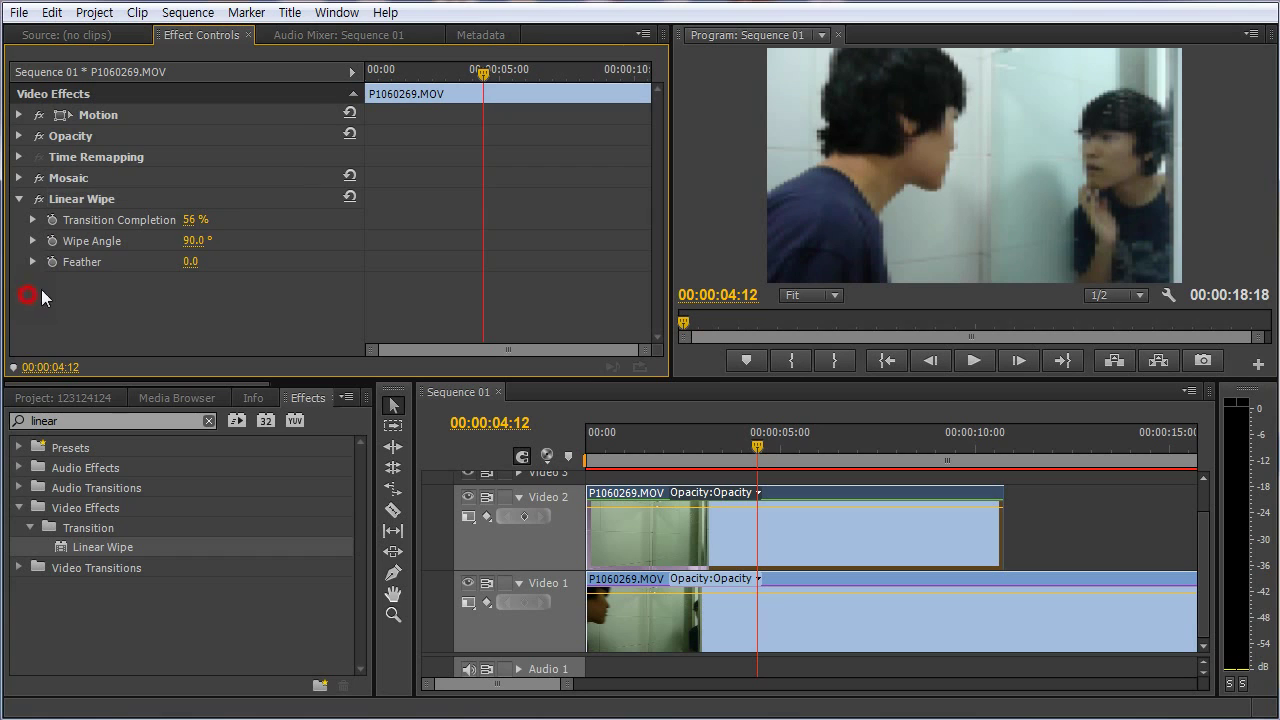
click(196, 243)
text(270)
key(Return)
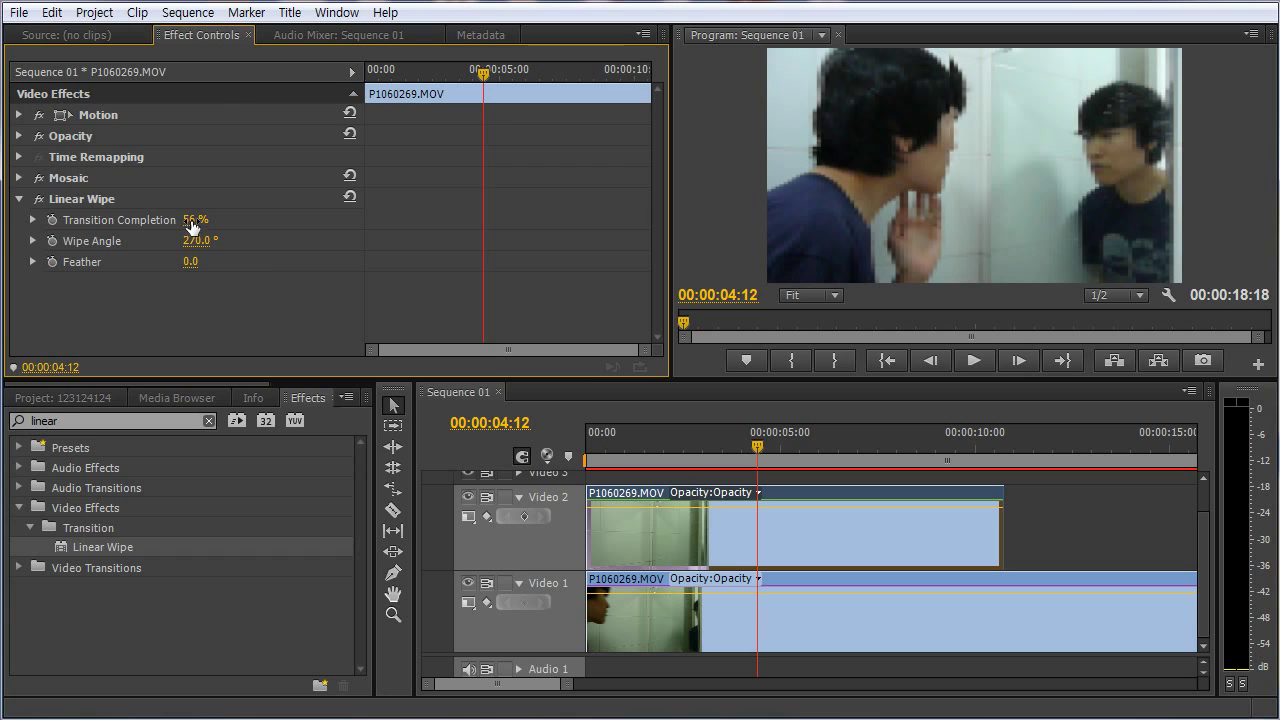
- Reduce Linear Wipe's Transition Completion to 46% and, with the playhead at 00:00:04:29, set its Feather to 30
mouse_move(193, 219)
mouse_down()
mouse_move(217, 219)
mouse_move(156, 219)
mouse_move(172, 219)
mouse_up()
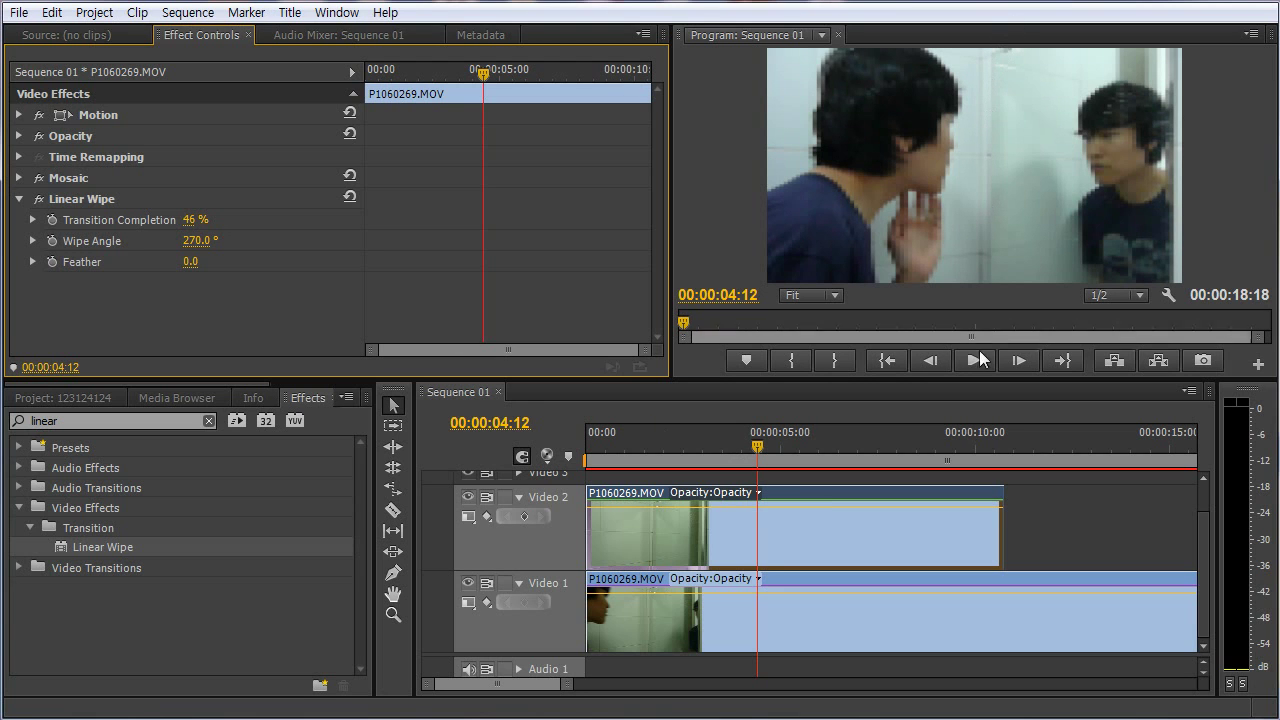
mouse_move(757, 455)
mouse_down()
mouse_move(823, 456)
mouse_move(779, 458)
mouse_up()
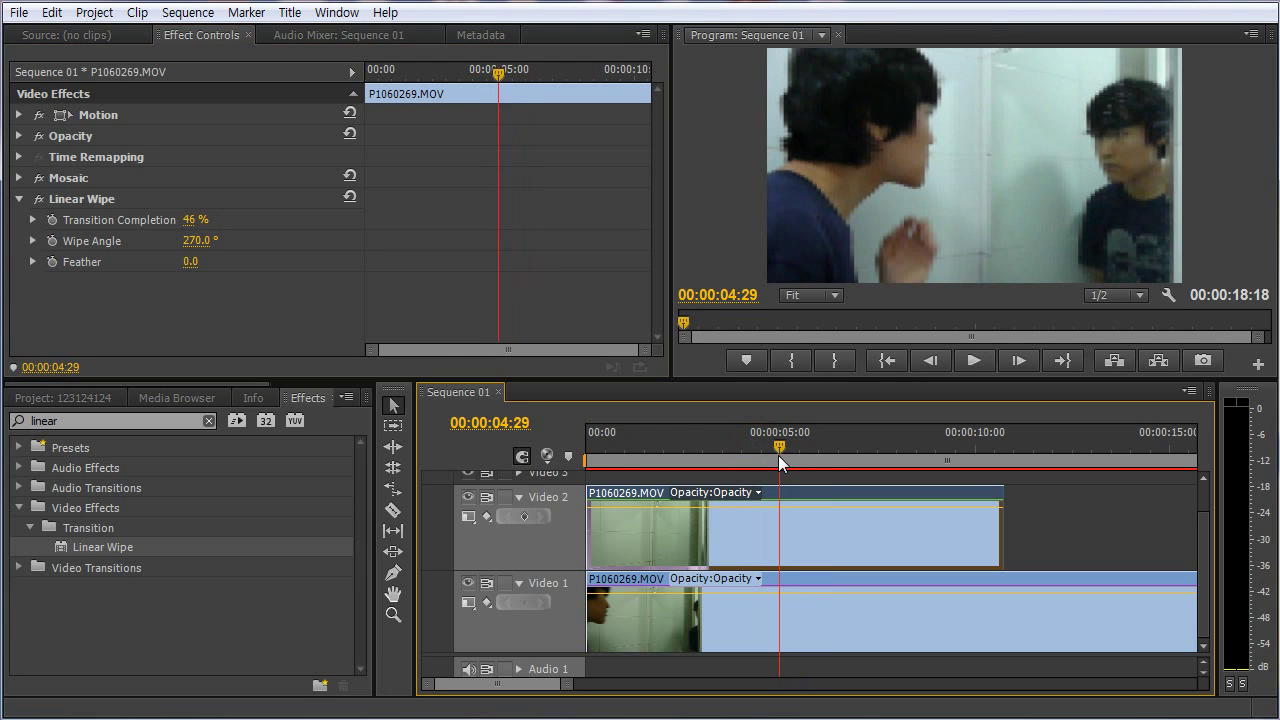
click(190, 261)
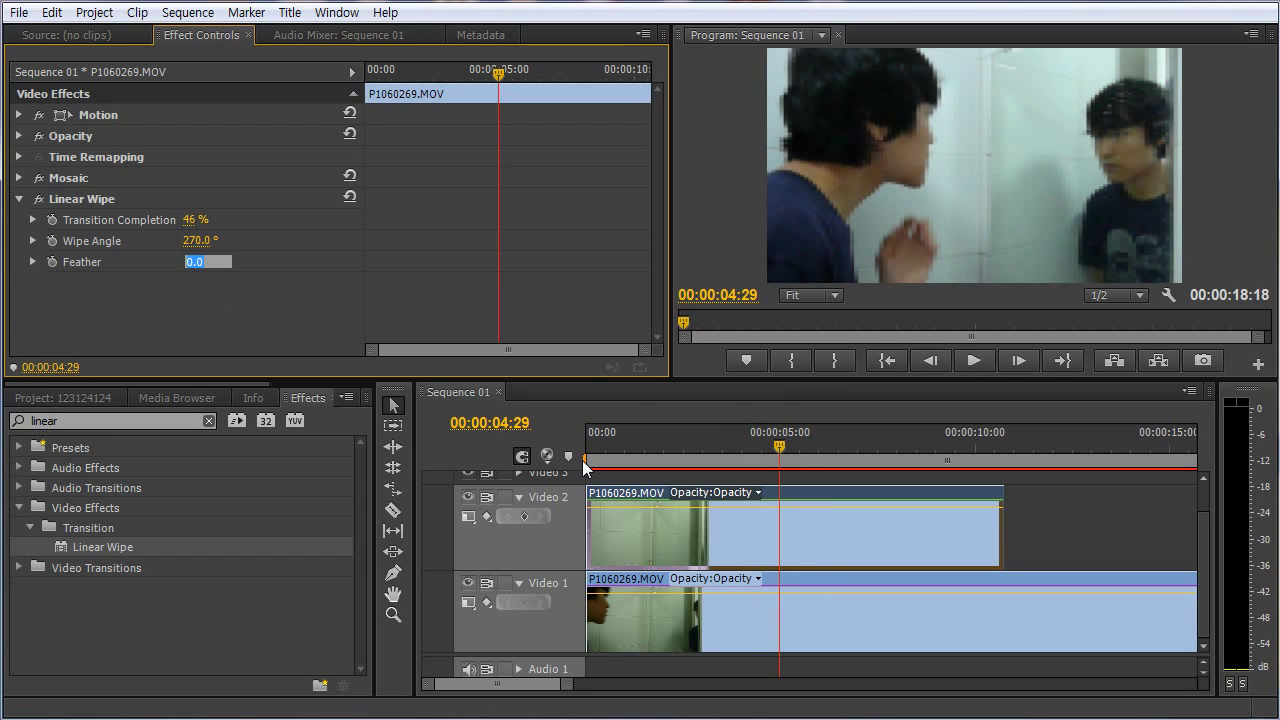
text(30)
key(Return)
- Move the playhead to 00:00:01:12 and fine-tune Linear Wipe's Transition Completion to 44%
drag(779, 442, 646, 497)
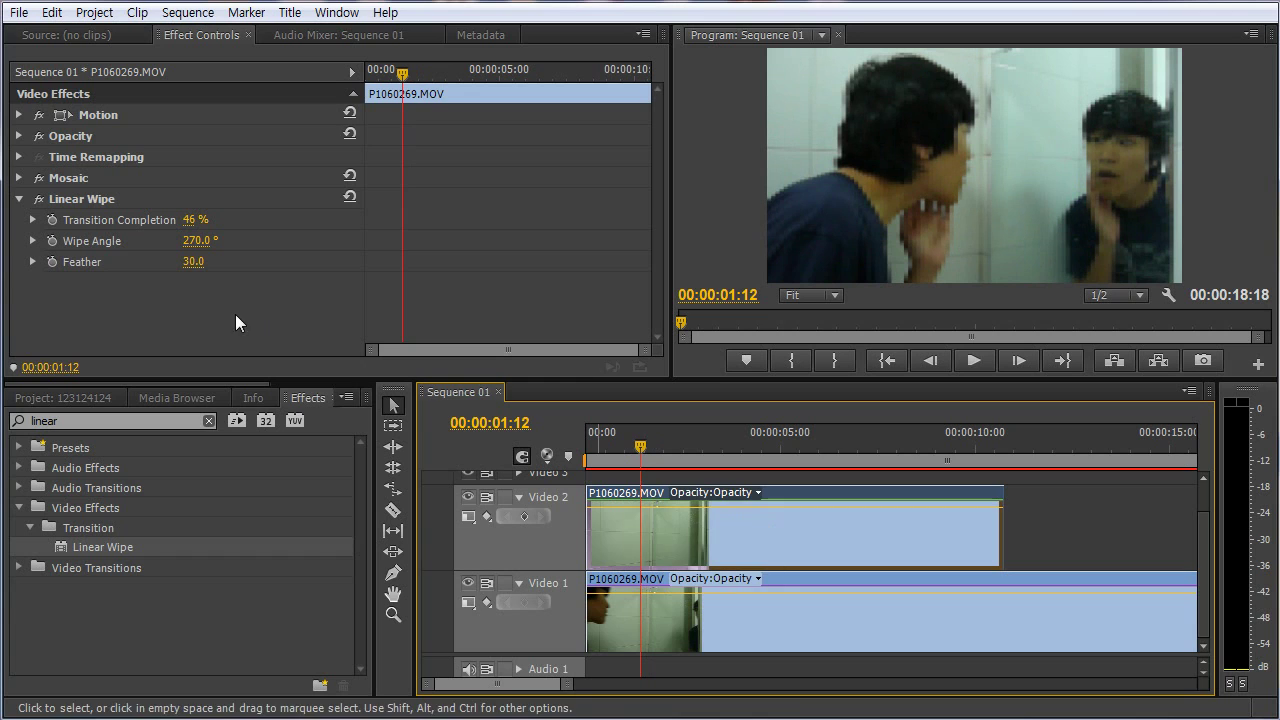
click(193, 261)
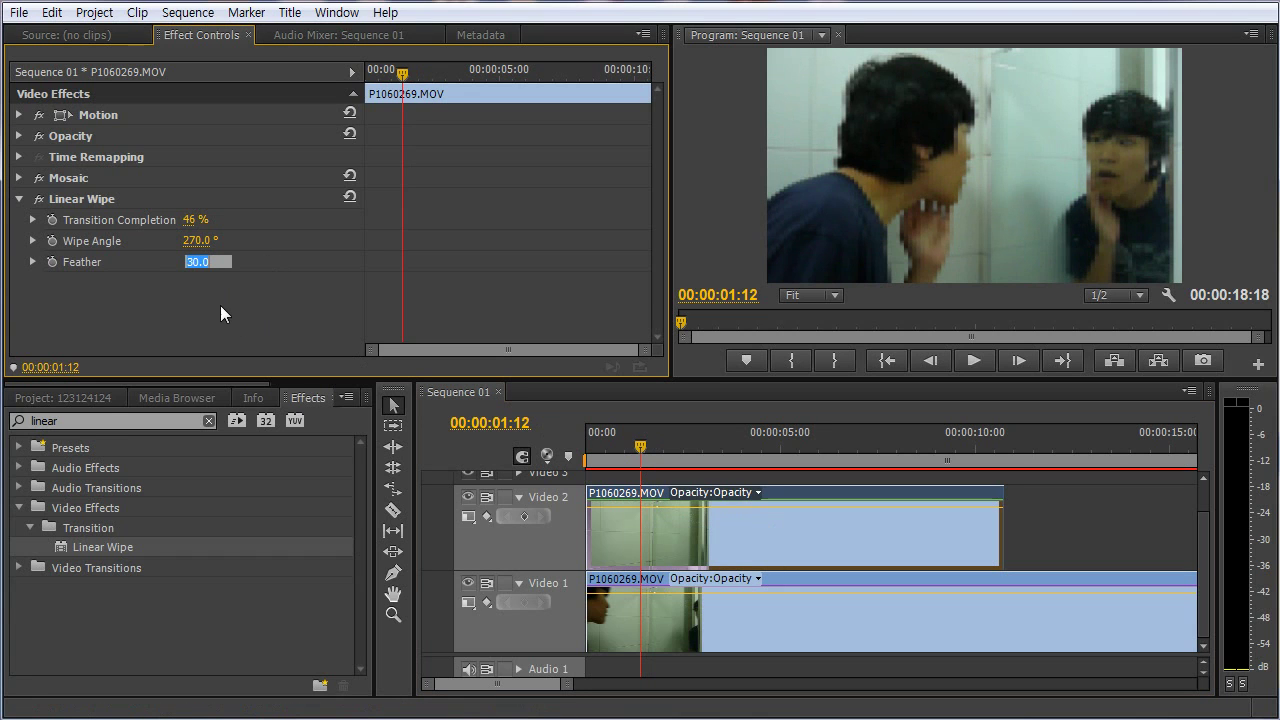
click(221, 306)
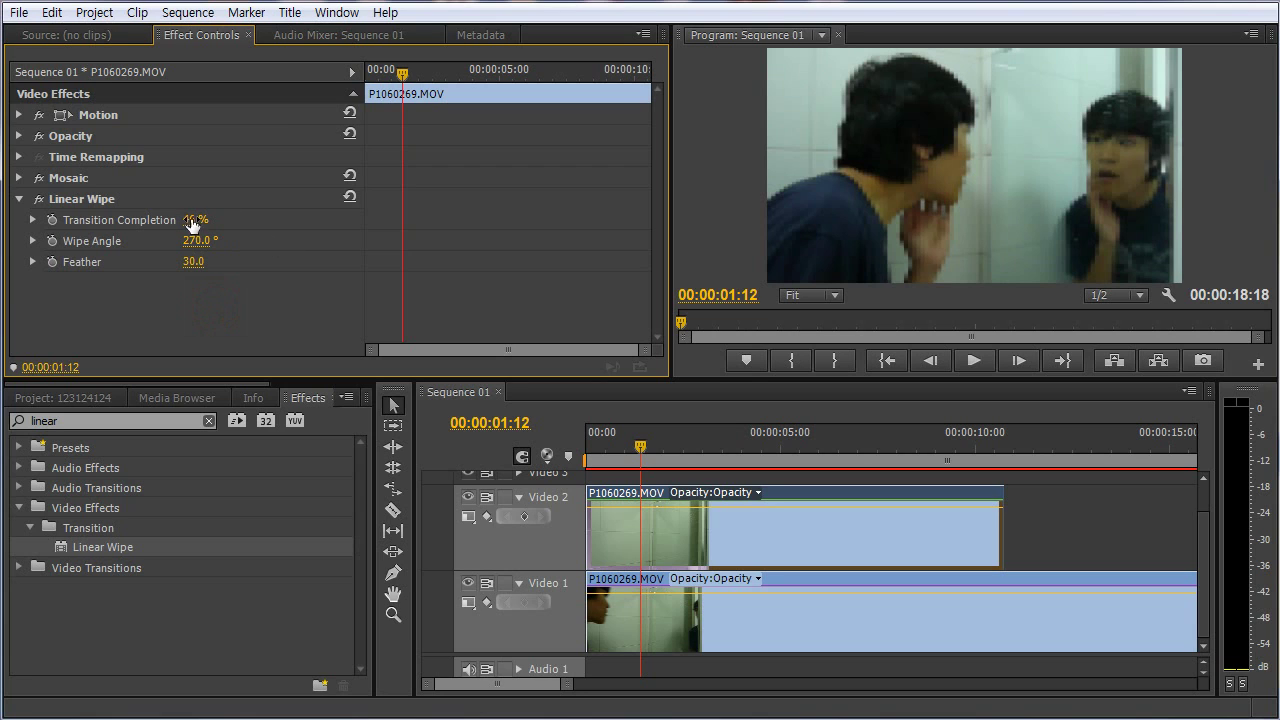
drag(191, 219, 190, 219)
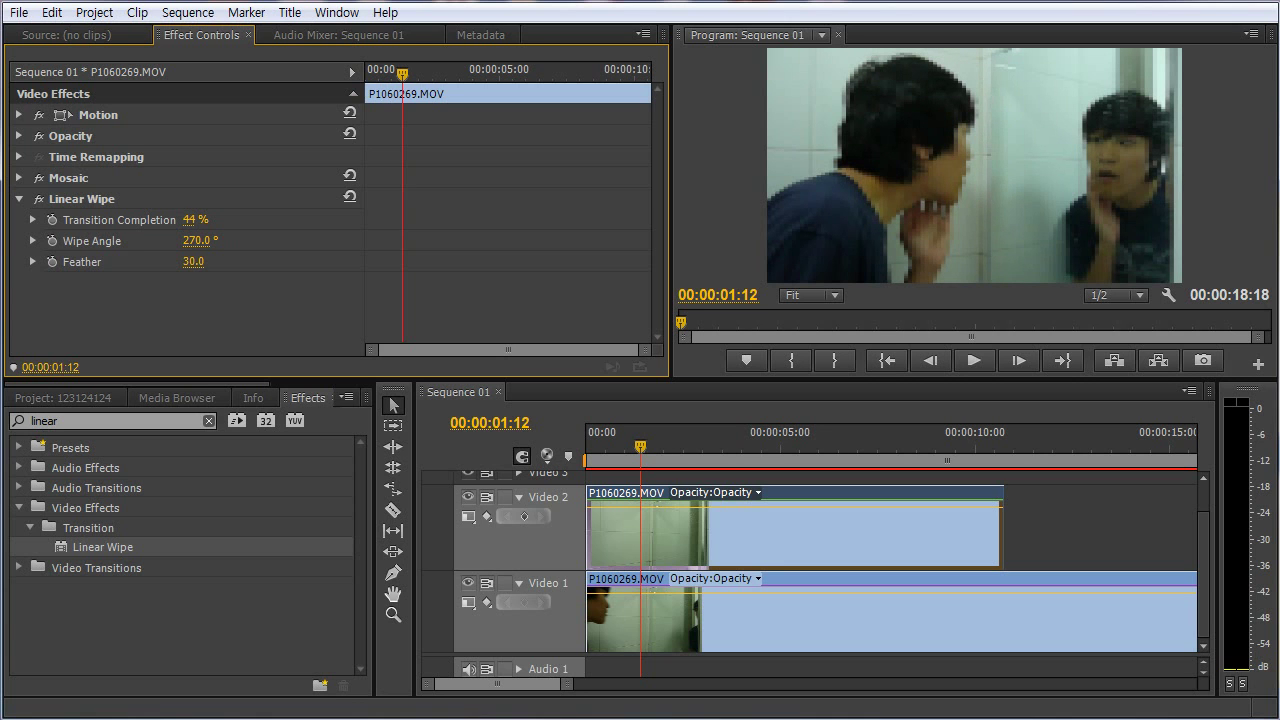
- Play the wiped footage from 00:00:00:28 to about 00:00:06:08, and scrub back through it to 00:00:02:21
mouse_move(640, 450)
mouse_down()
mouse_move(611, 451)
mouse_move(851, 448)
mouse_move(625, 459)
mouse_up()
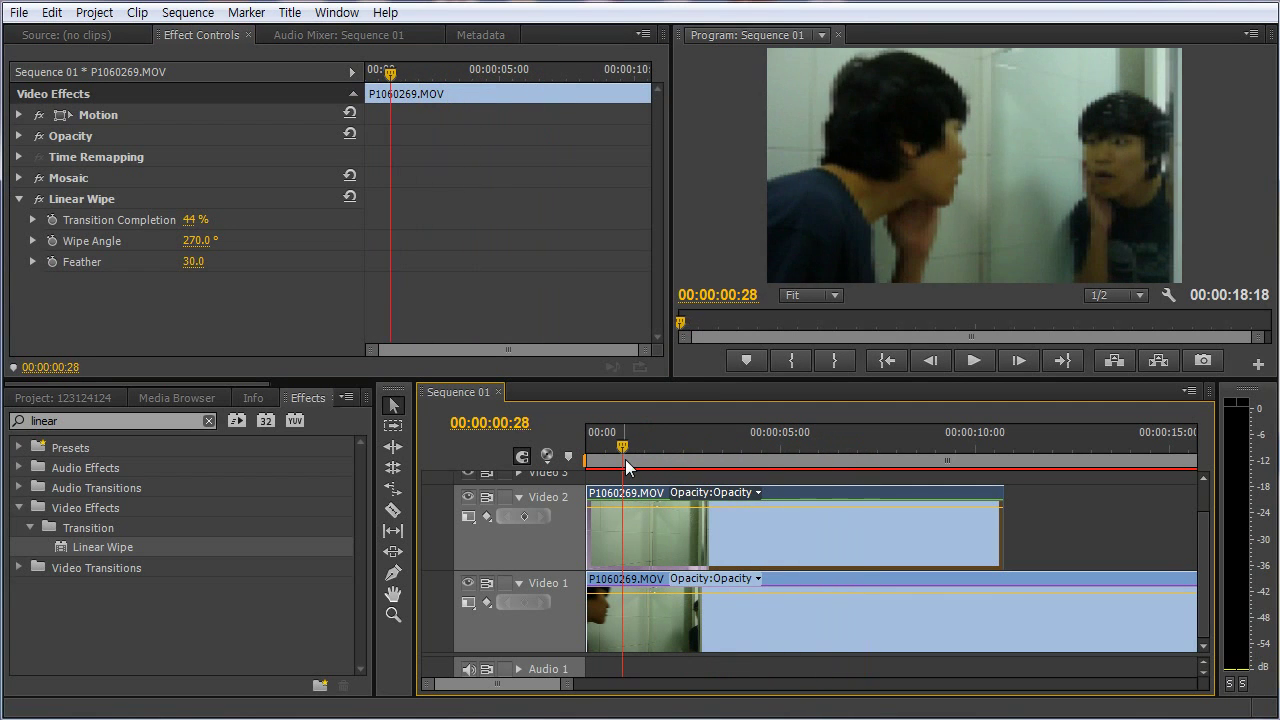
key(space)
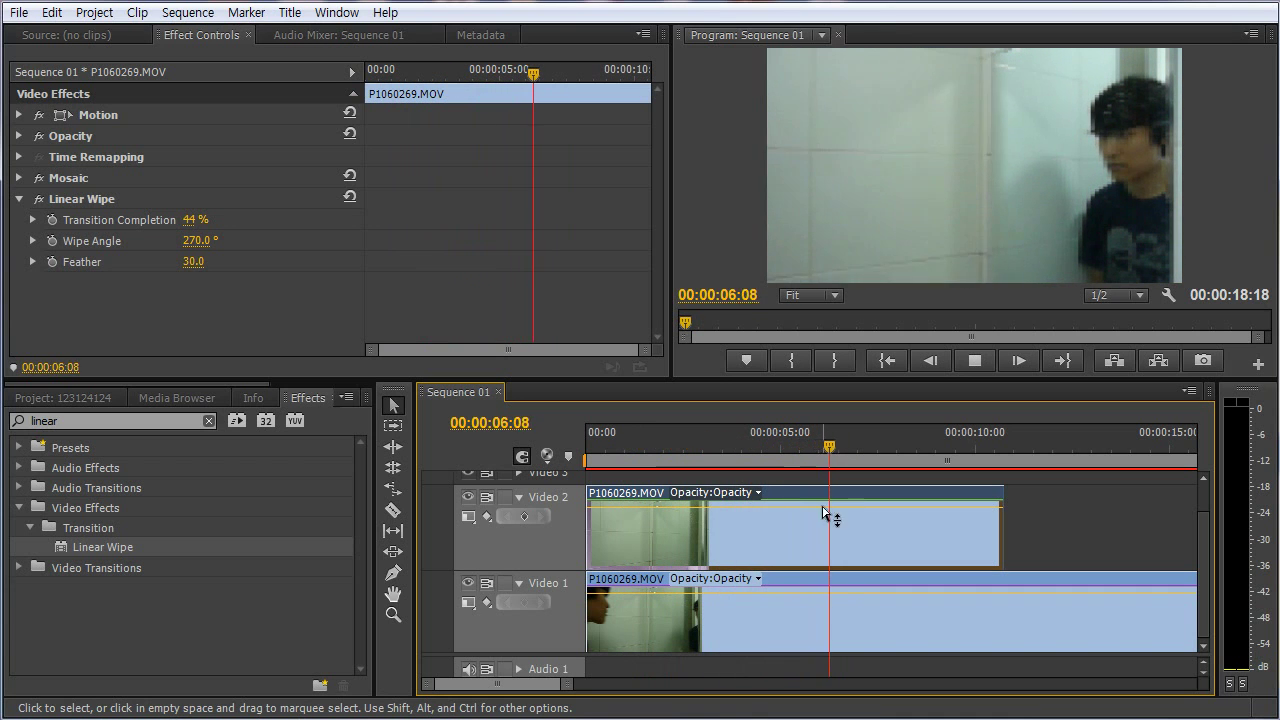
drag(817, 444, 606, 451)
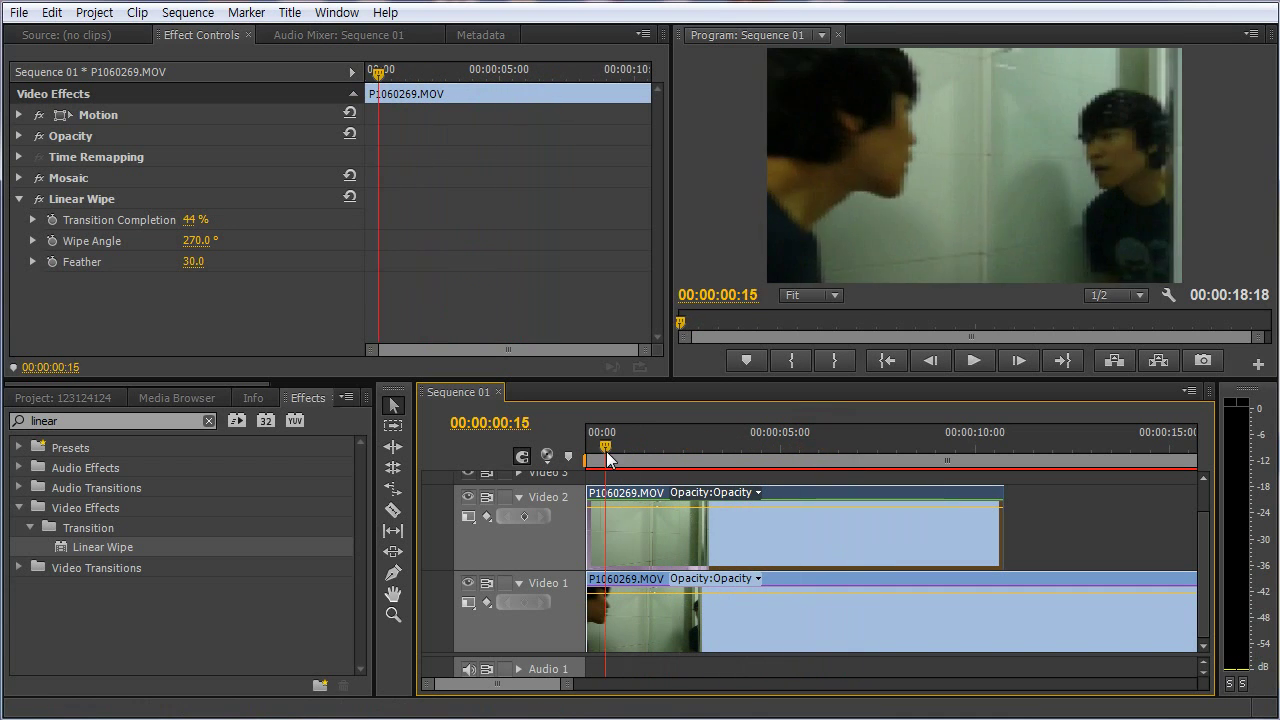
click(77, 200)
drag(605, 445, 694, 446)
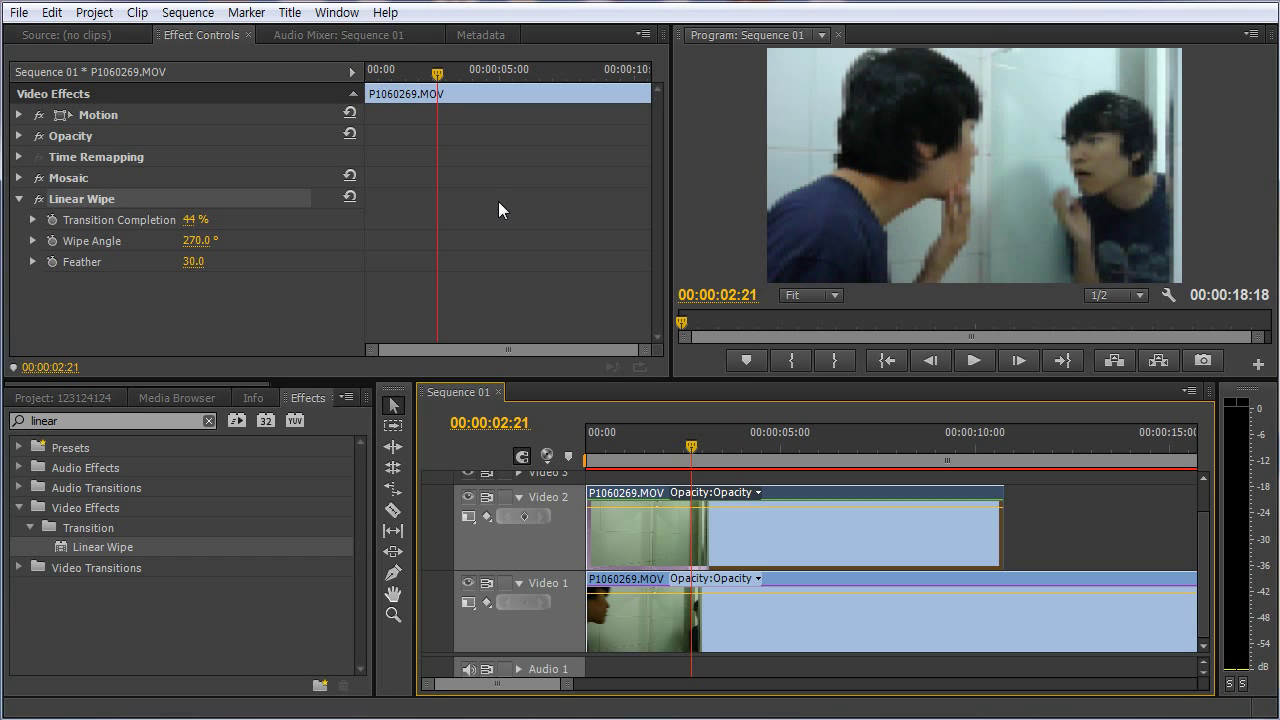
- Duplicate the Linear Wipe effect on the Video 2 clip and set the copy's Wipe Angle to 92°
click(76, 205)
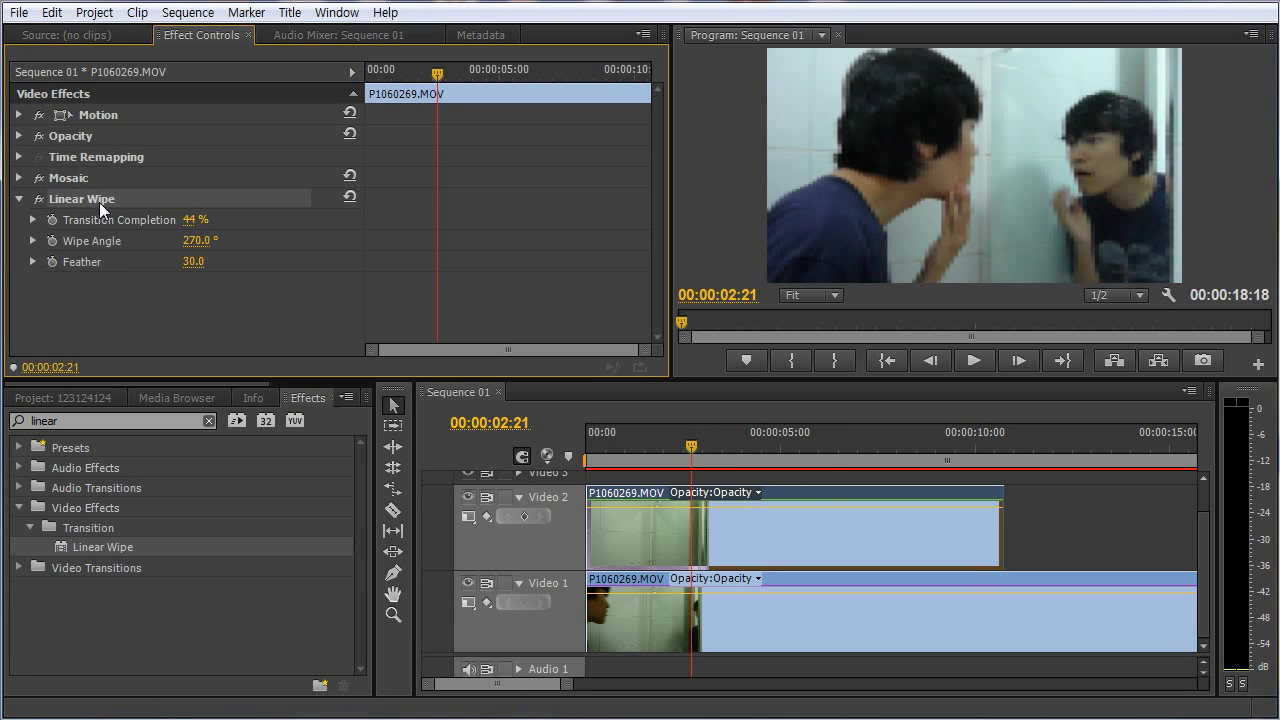
right_click(63, 200)
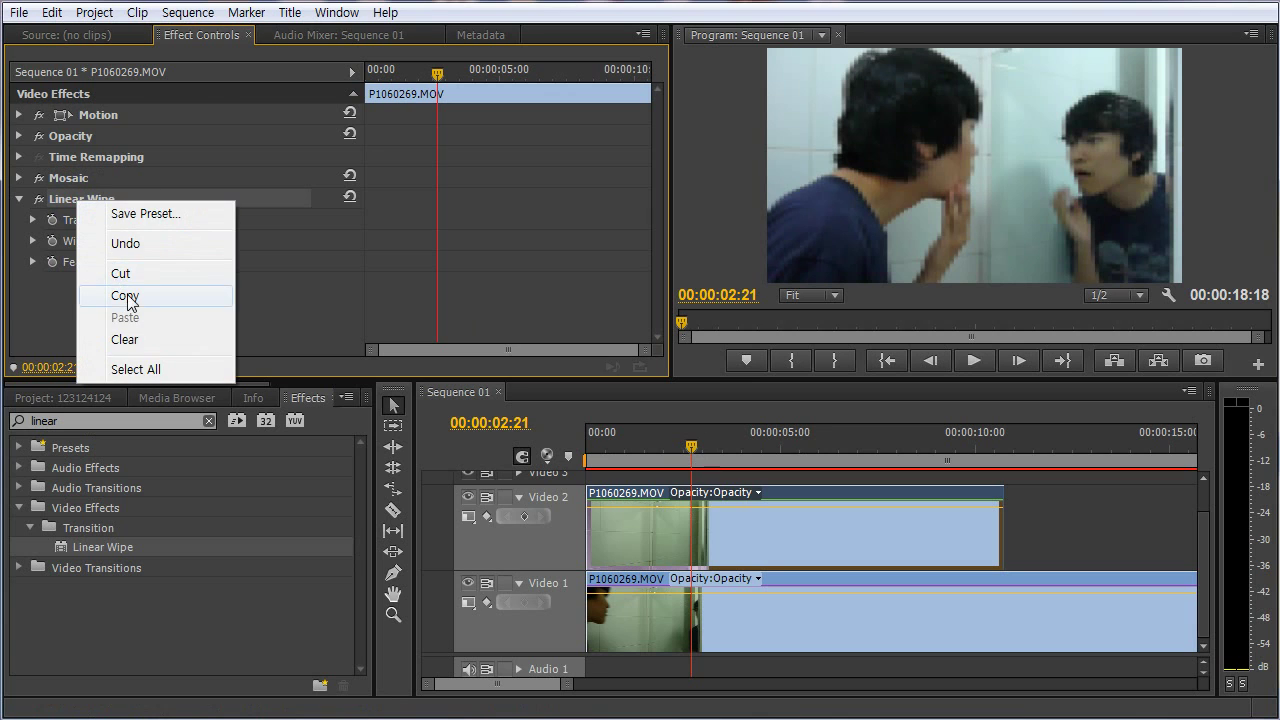
click(125, 295)
right_click(96, 302)
click(158, 421)
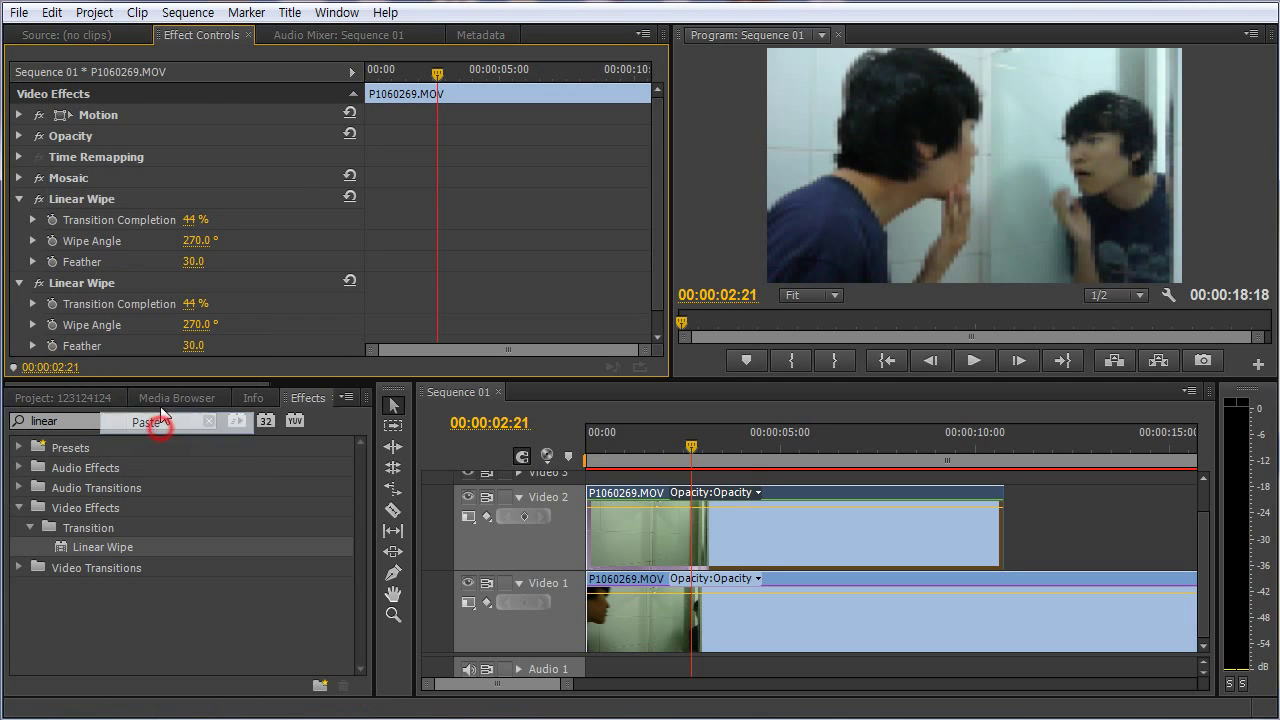
drag(200, 330, 88, 248)
- Delete both the copied and the original Linear Wipe effects from the Video 2 clip
click(89, 283)
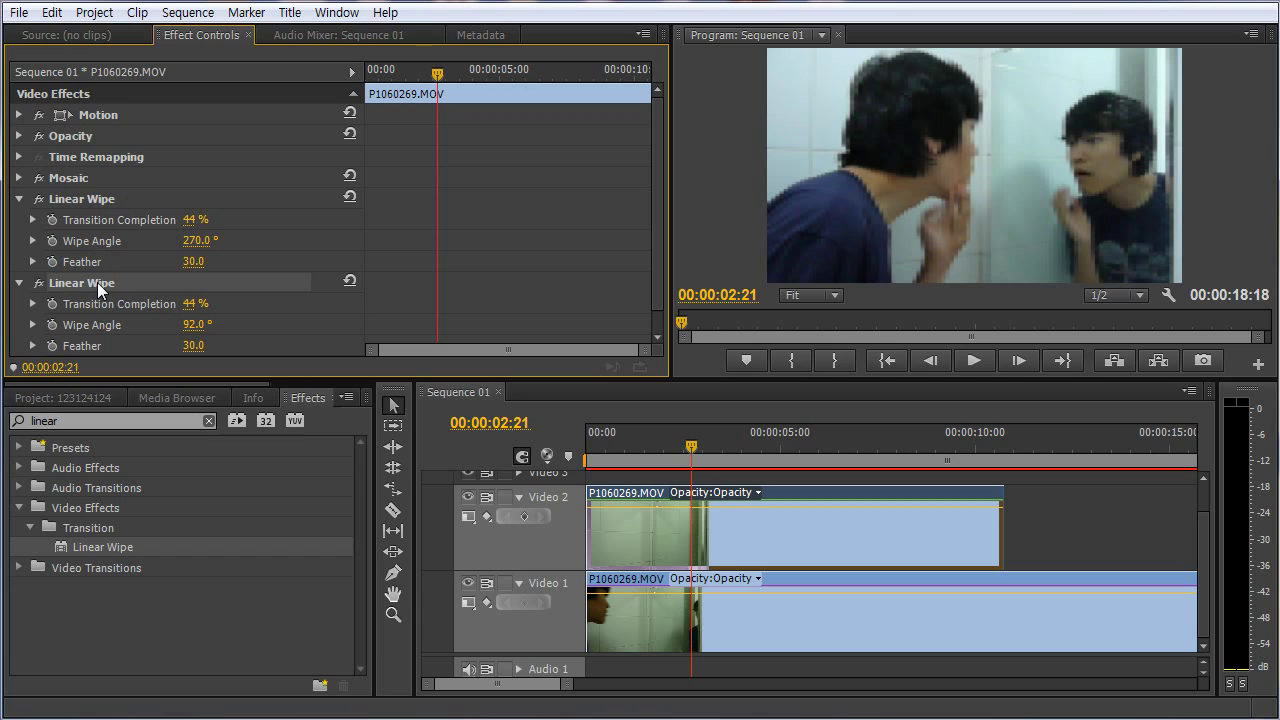
click(78, 261)
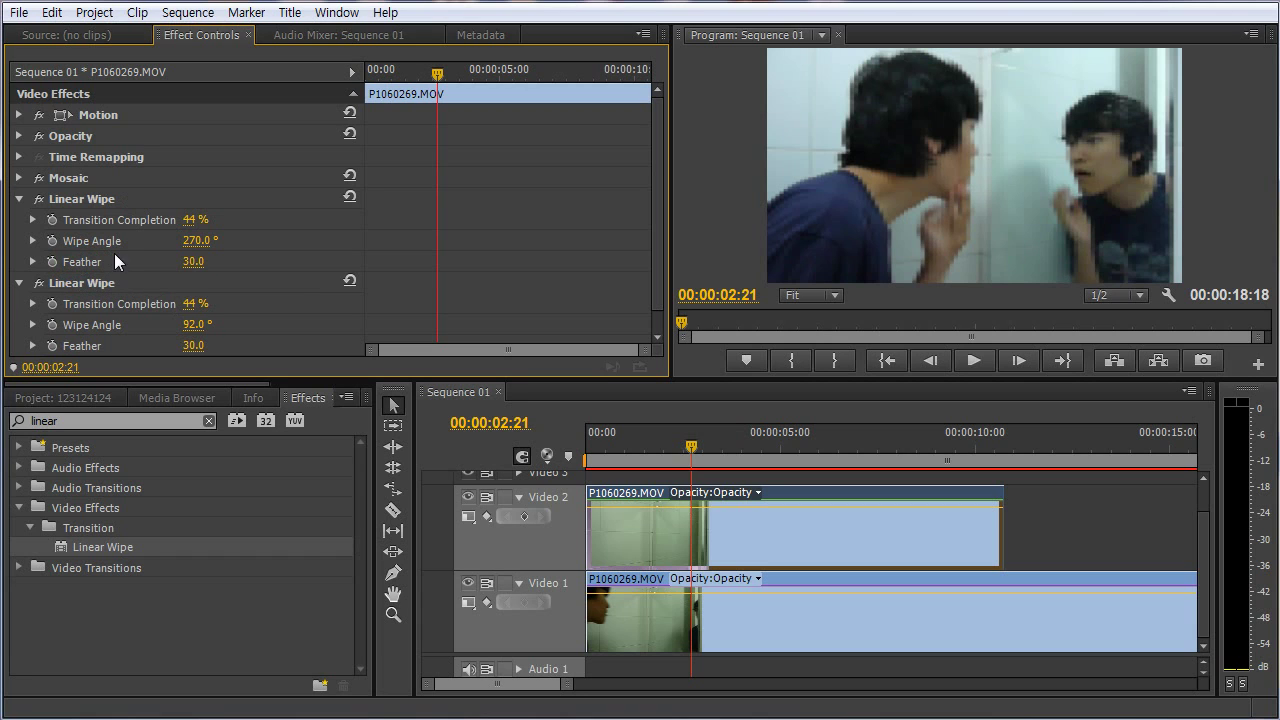
click(89, 284)
key(Delete)
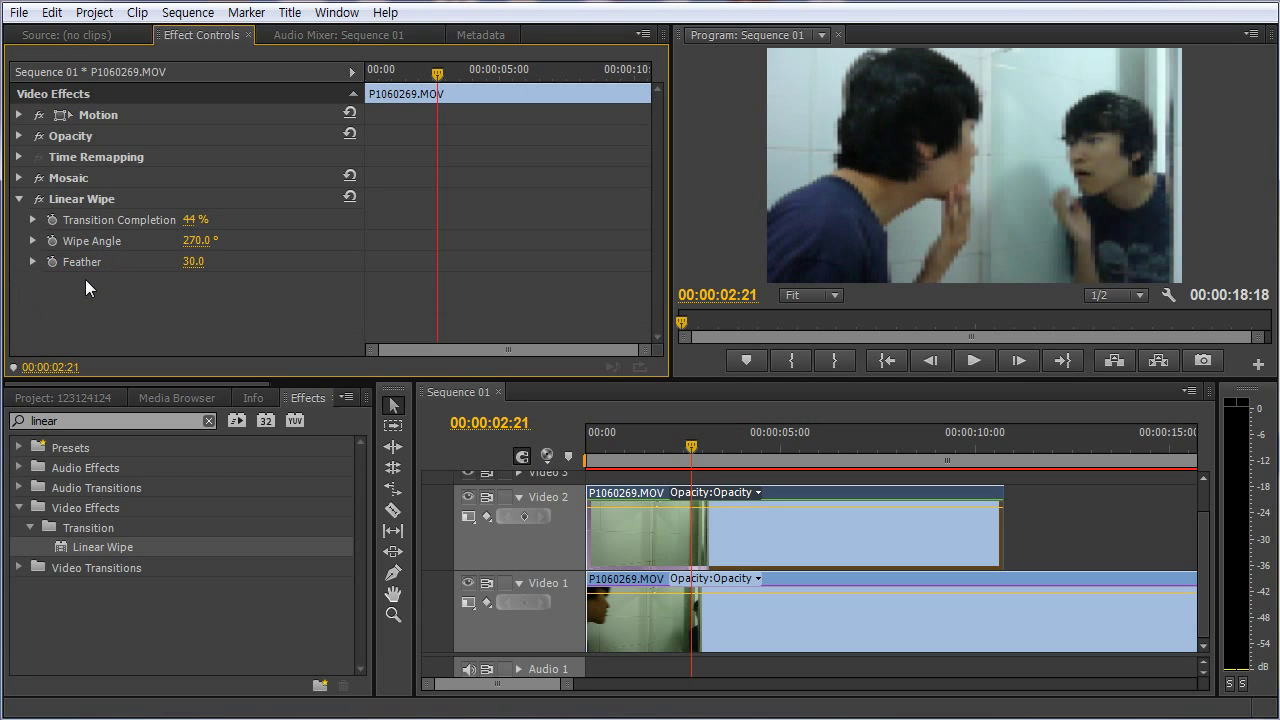
click(90, 203)
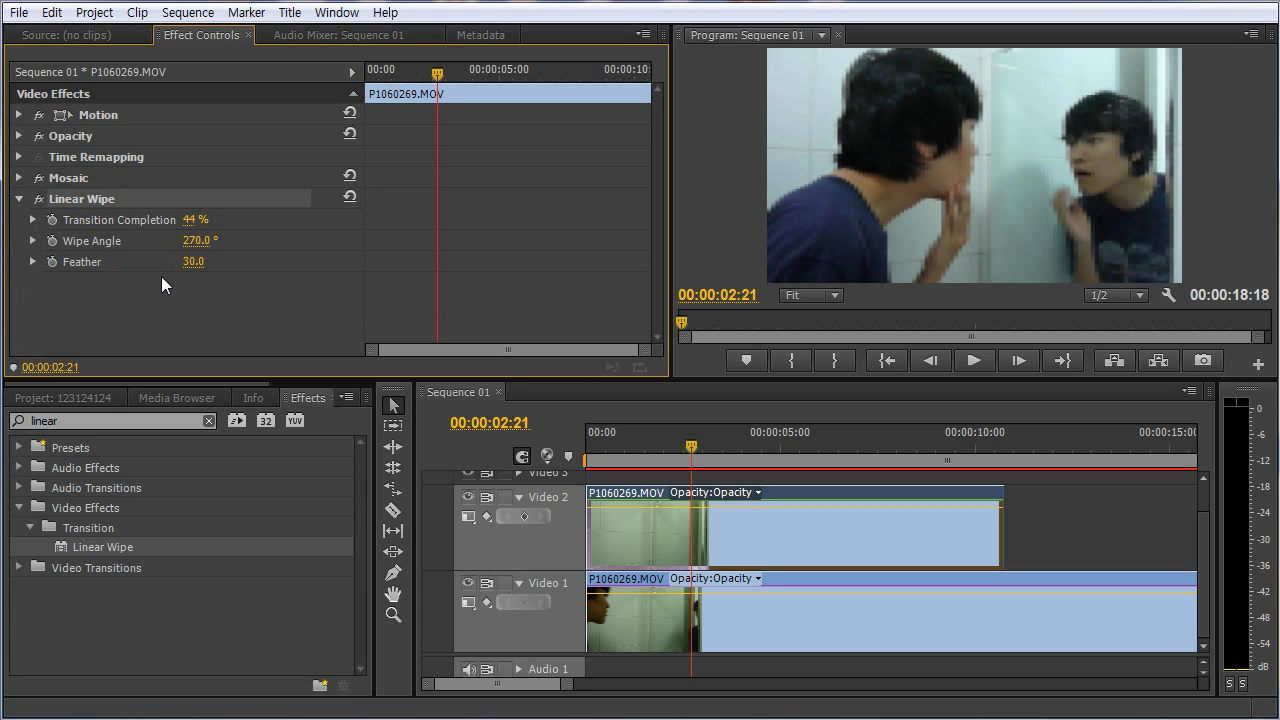
key(Delete)
- Search the effects for "crop" and apply Crop to the Video 2 clip
click(87, 420)
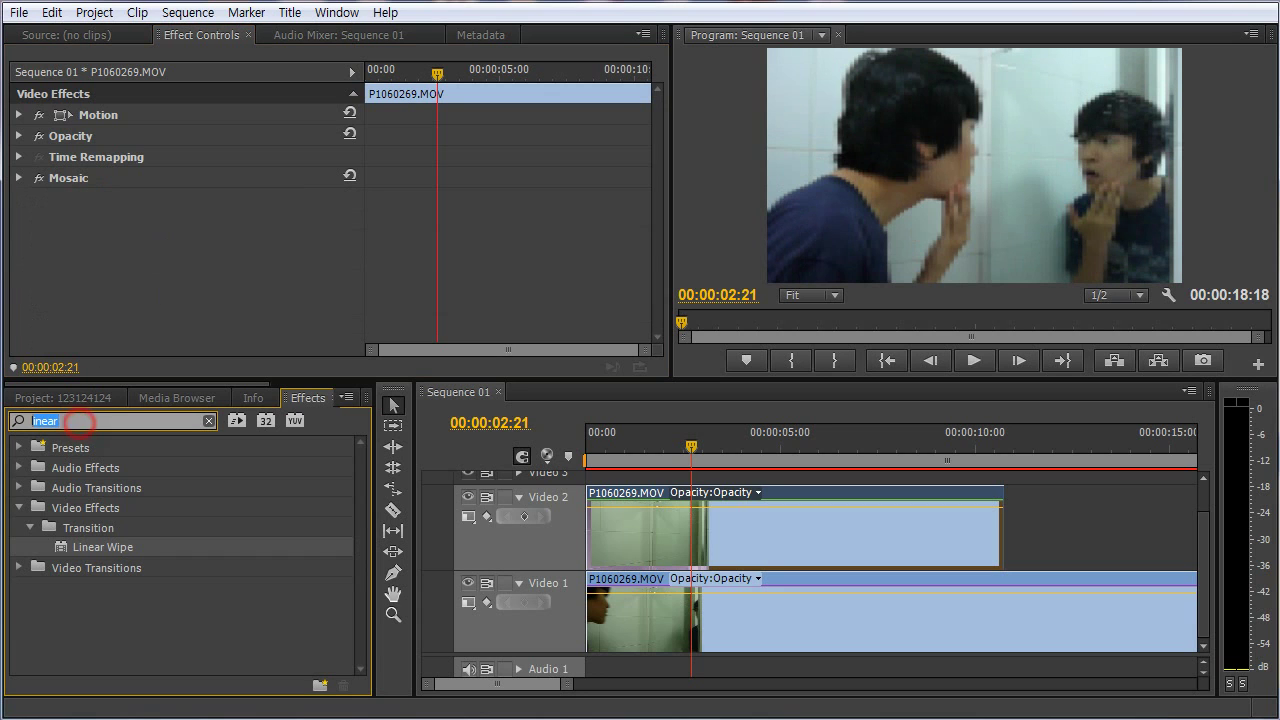
text(c)
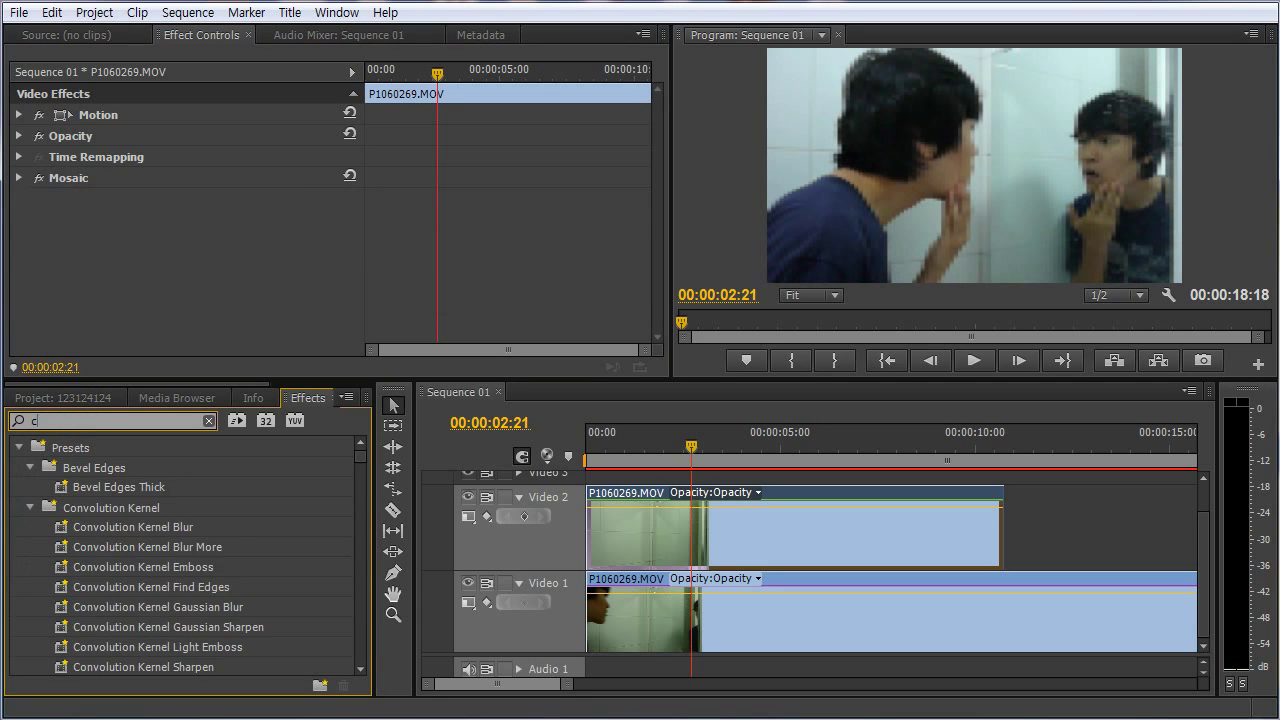
text(rop)
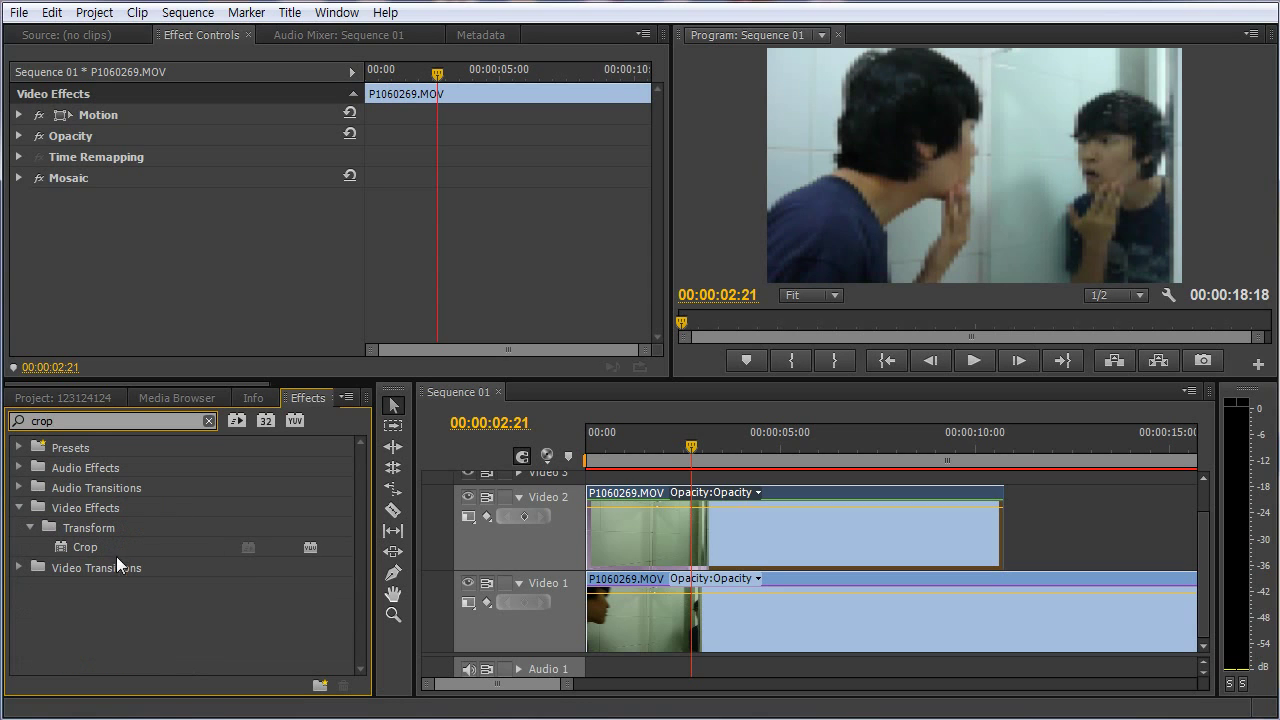
drag(98, 547, 843, 534)
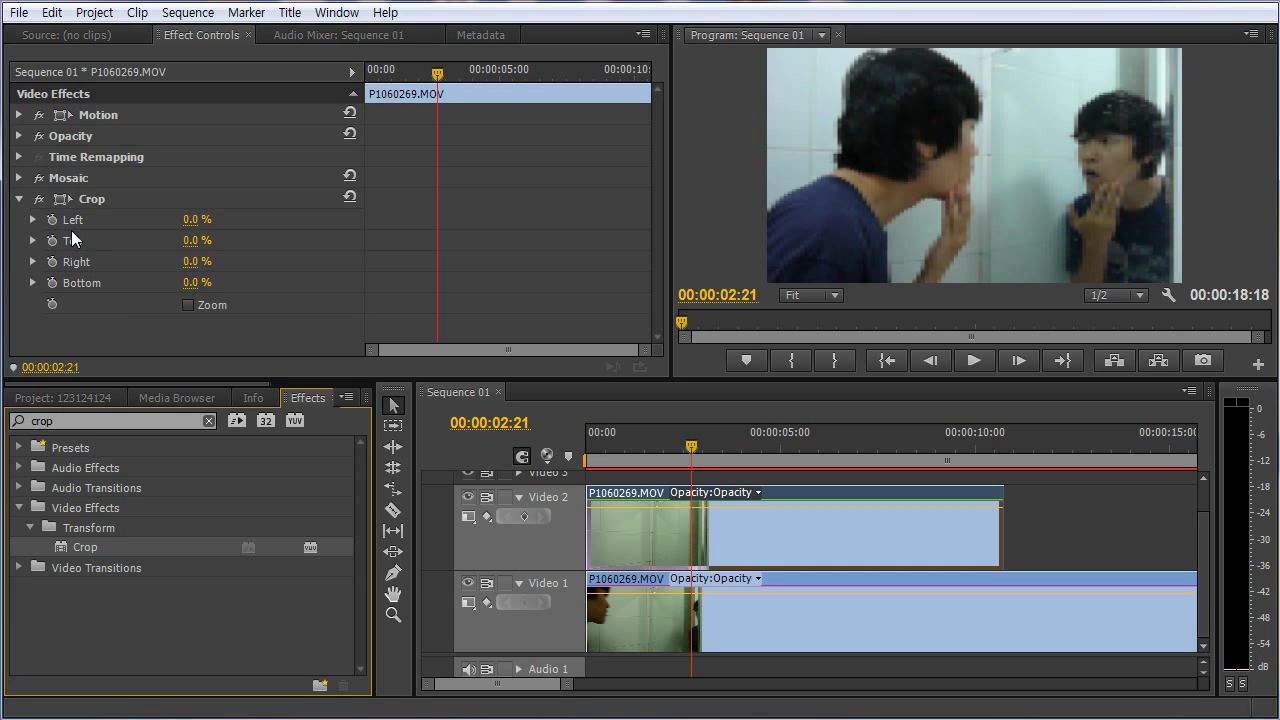
- Try different Left values for the Crop effect, such as 18%, and return Left to 0%
click(194, 219)
text(30)
key(Return)
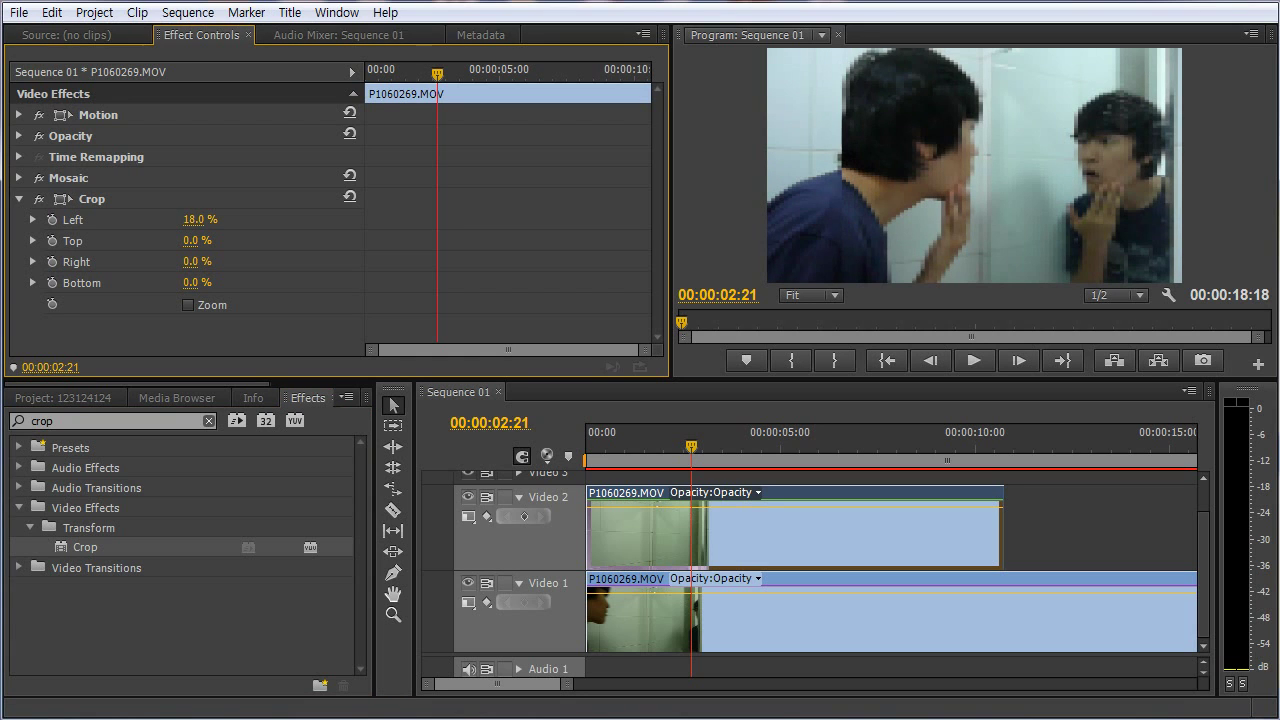
drag(208, 220, 150, 240)
click(197, 240)
text(30)
key(Return)
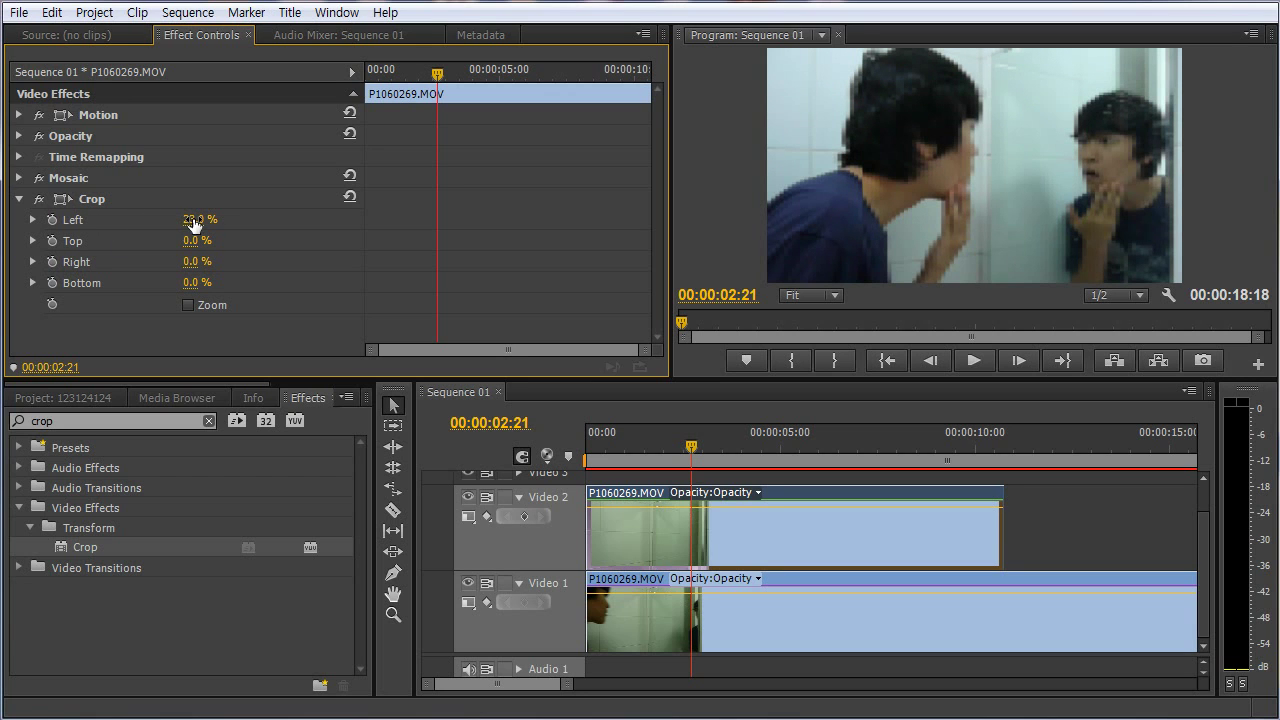
drag(190, 219, 130, 219)
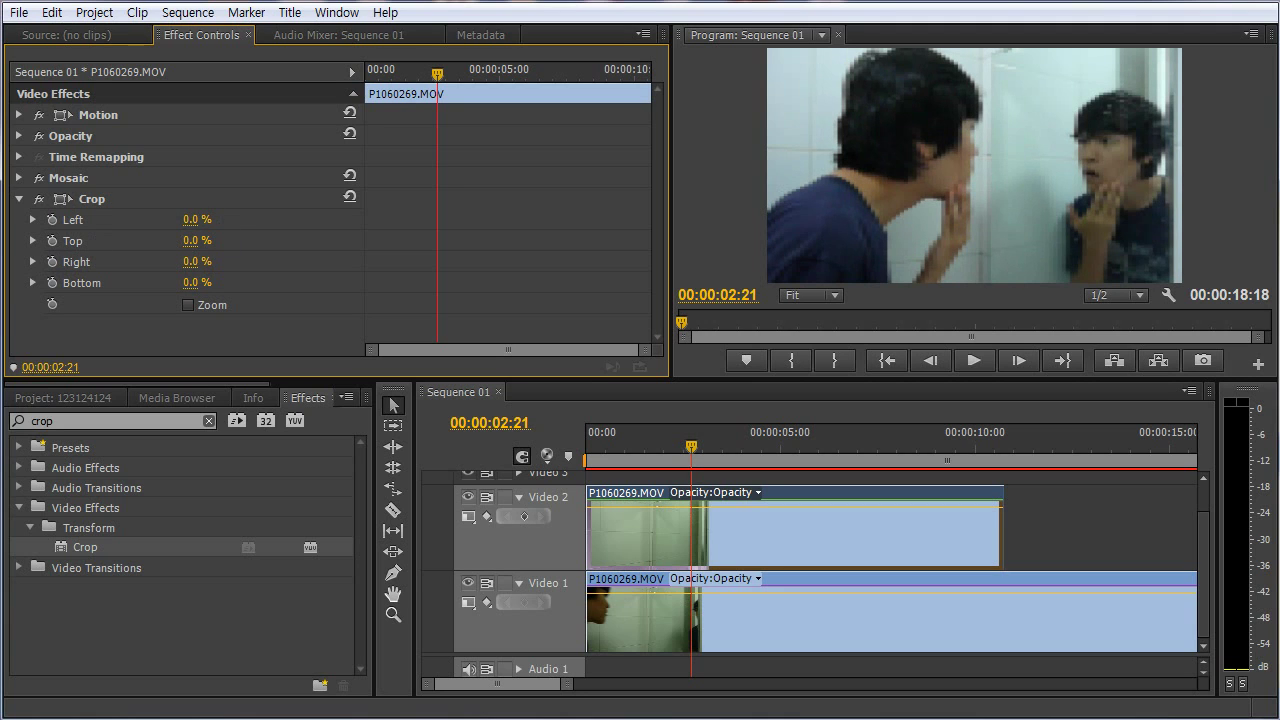
- Try cropping the Video 2 clip from its different sides, ending with Left at 19% and Right at 47%
mouse_move(197, 240)
mouse_down()
mouse_move(250, 241)
mouse_move(186, 261)
mouse_move(250, 261)
mouse_move(205, 262)
mouse_up()
drag(190, 283, 214, 262)
drag(190, 219, 210, 261)
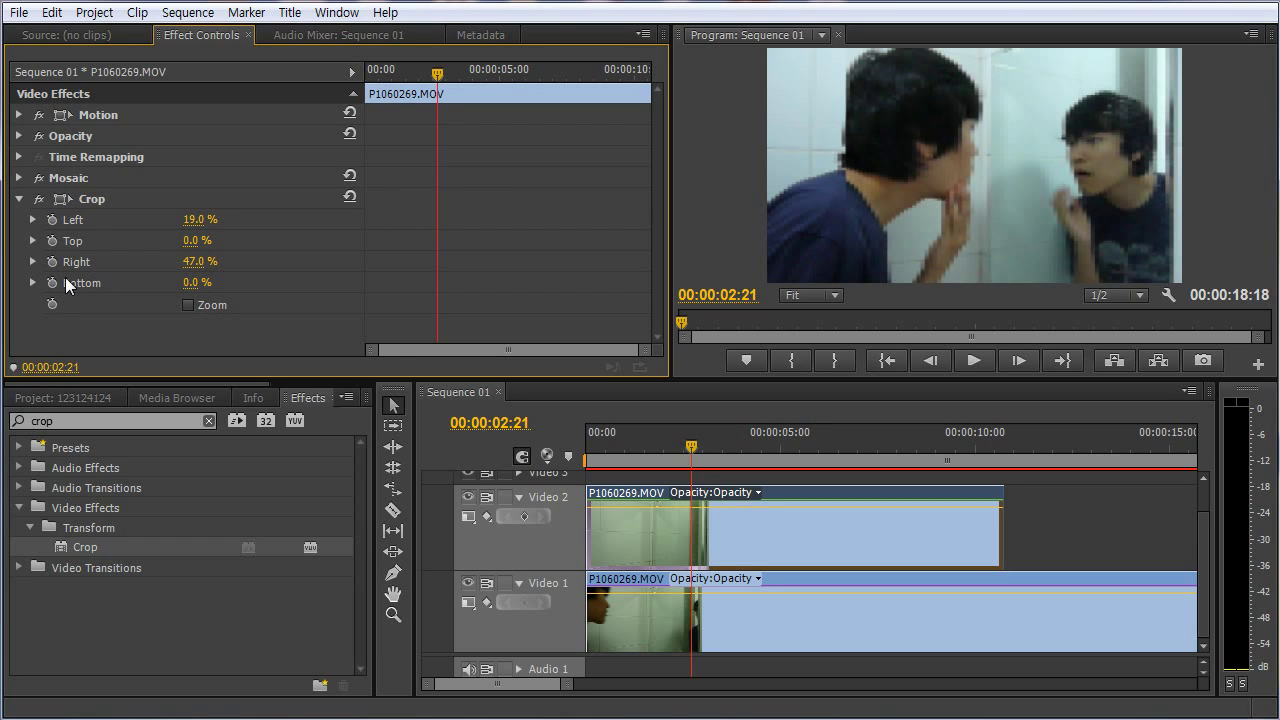
- Delete the Crop effect from the Video 2 clip and collapse the Transform folder under Video Effects
click(92, 200)
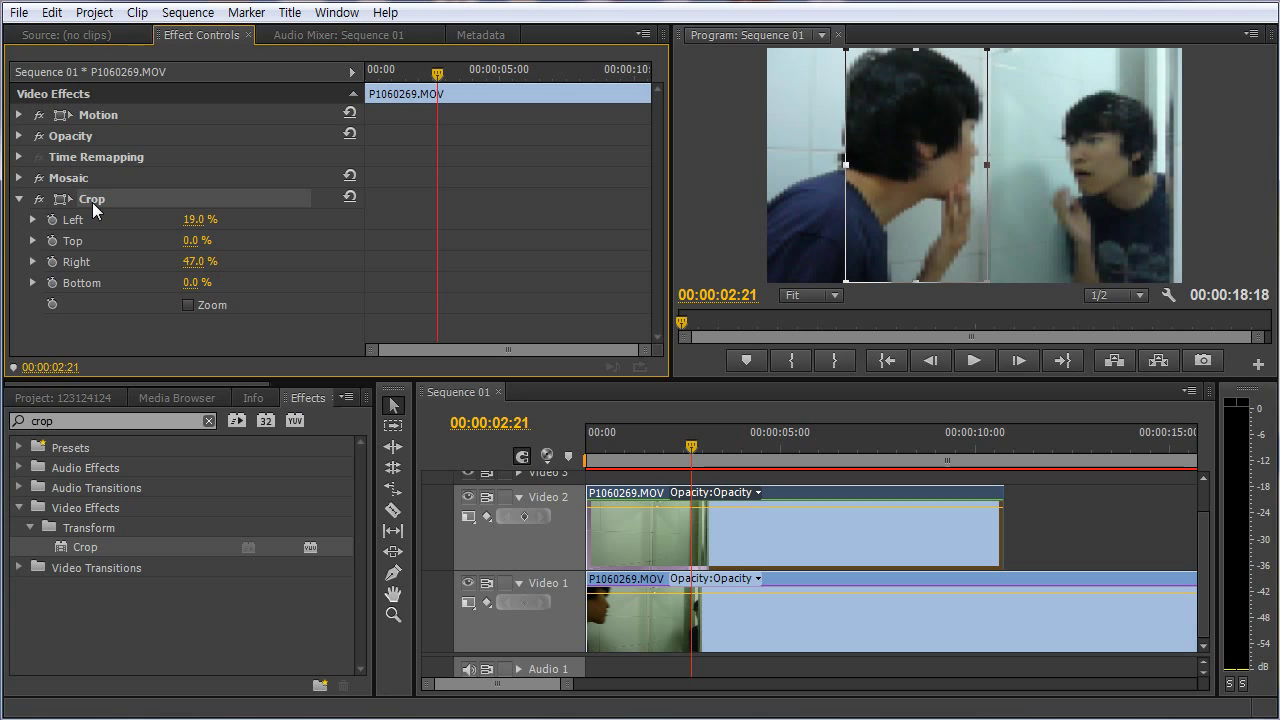
key(Delete)
click(124, 596)
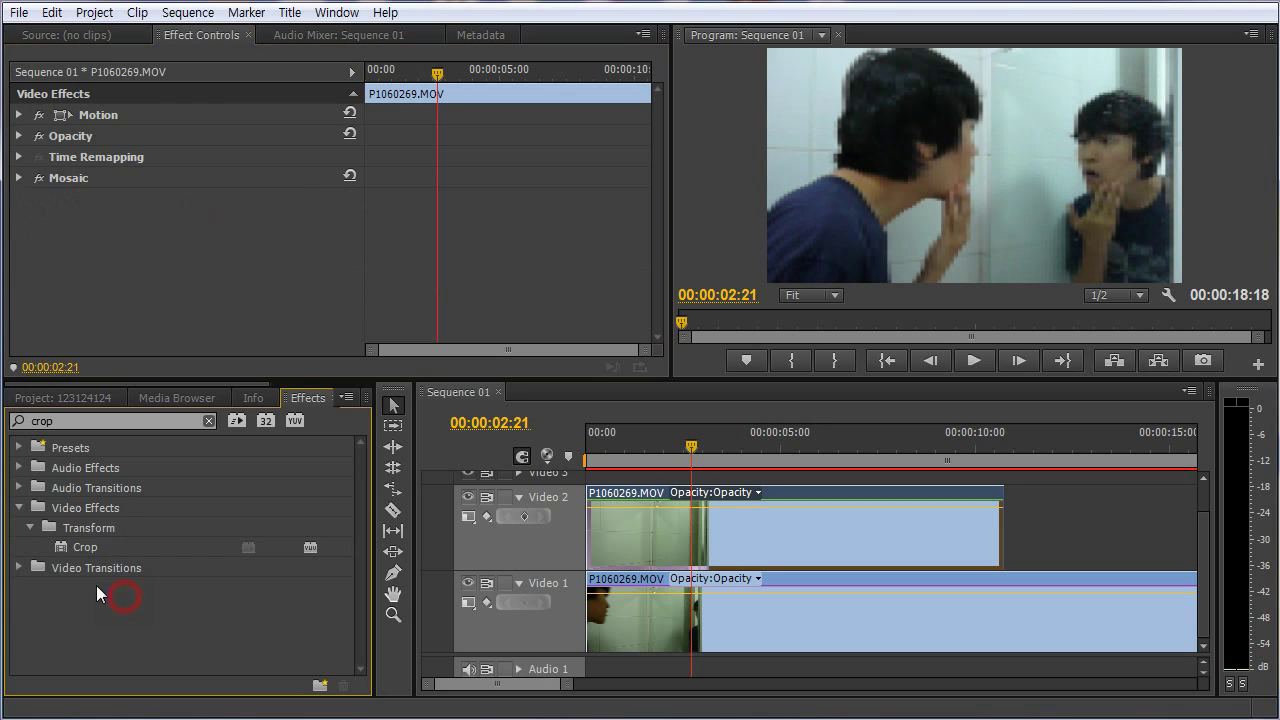
click(30, 527)
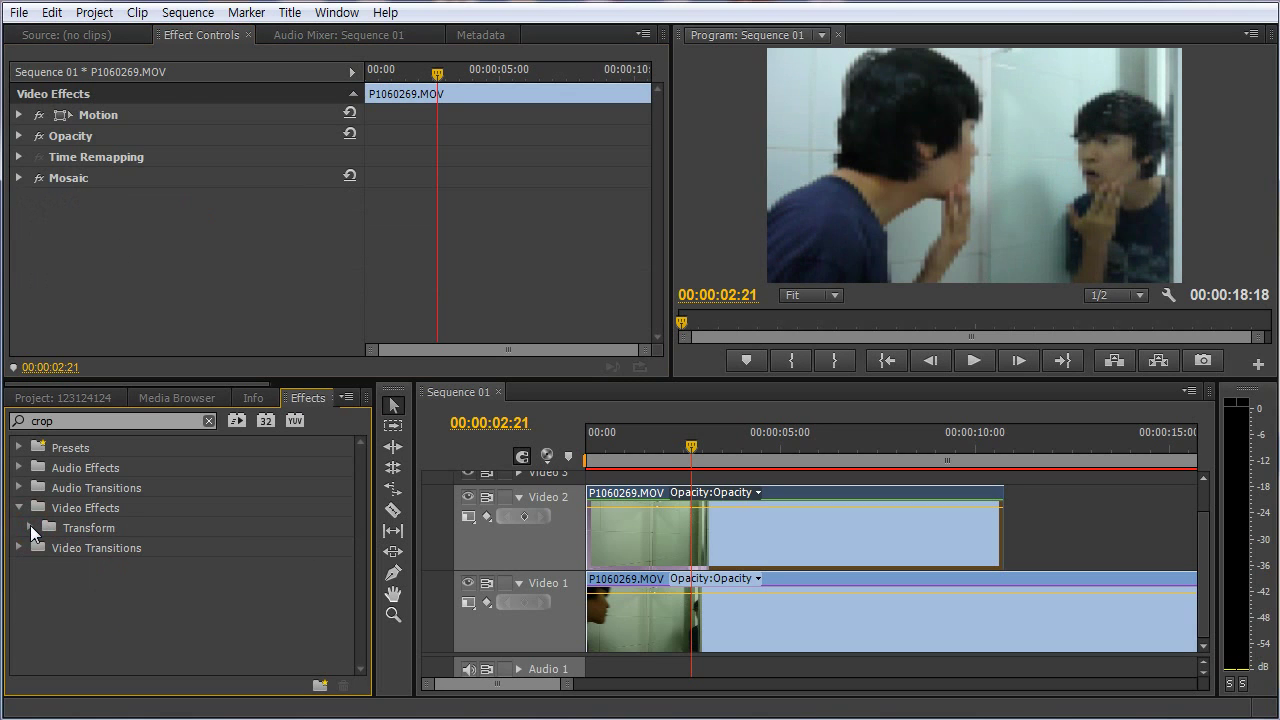
click(18, 508)
click(28, 525)
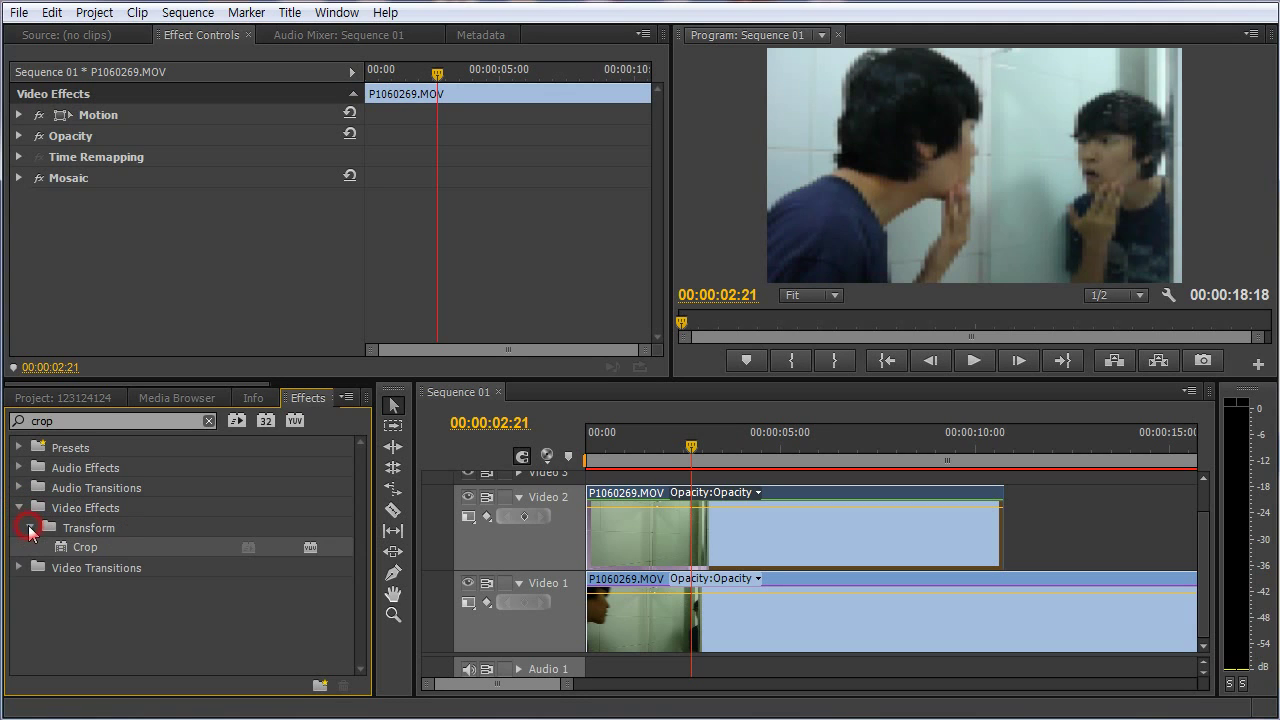
click(28, 525)
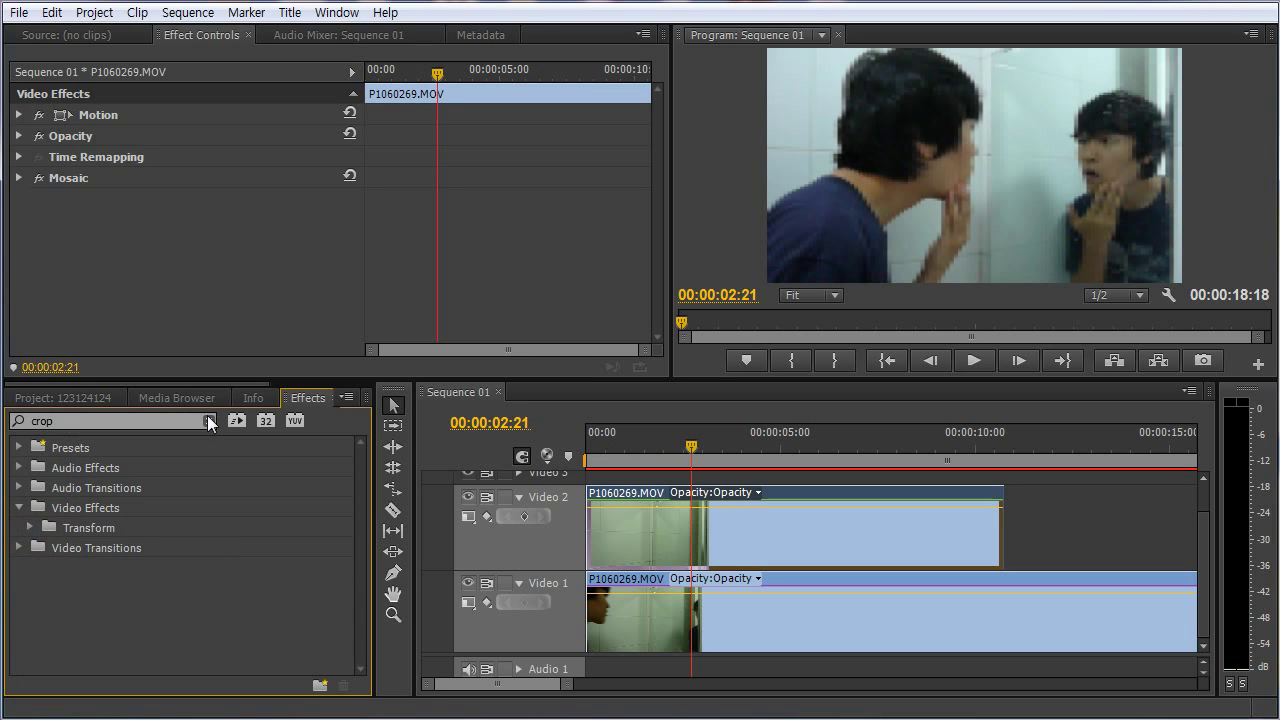
- Clear the effects search and expand the Keying folder under Video Effects
click(209, 420)
click(20, 508)
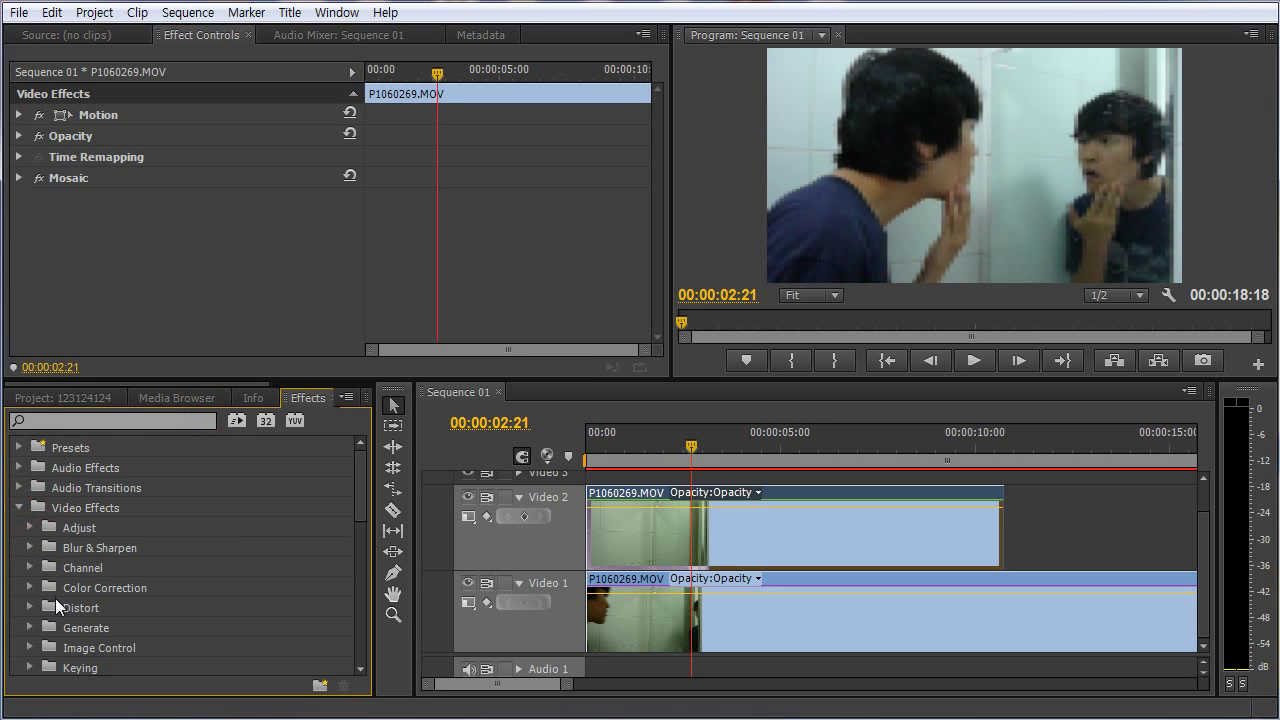
scroll(56, 590, down, 1)
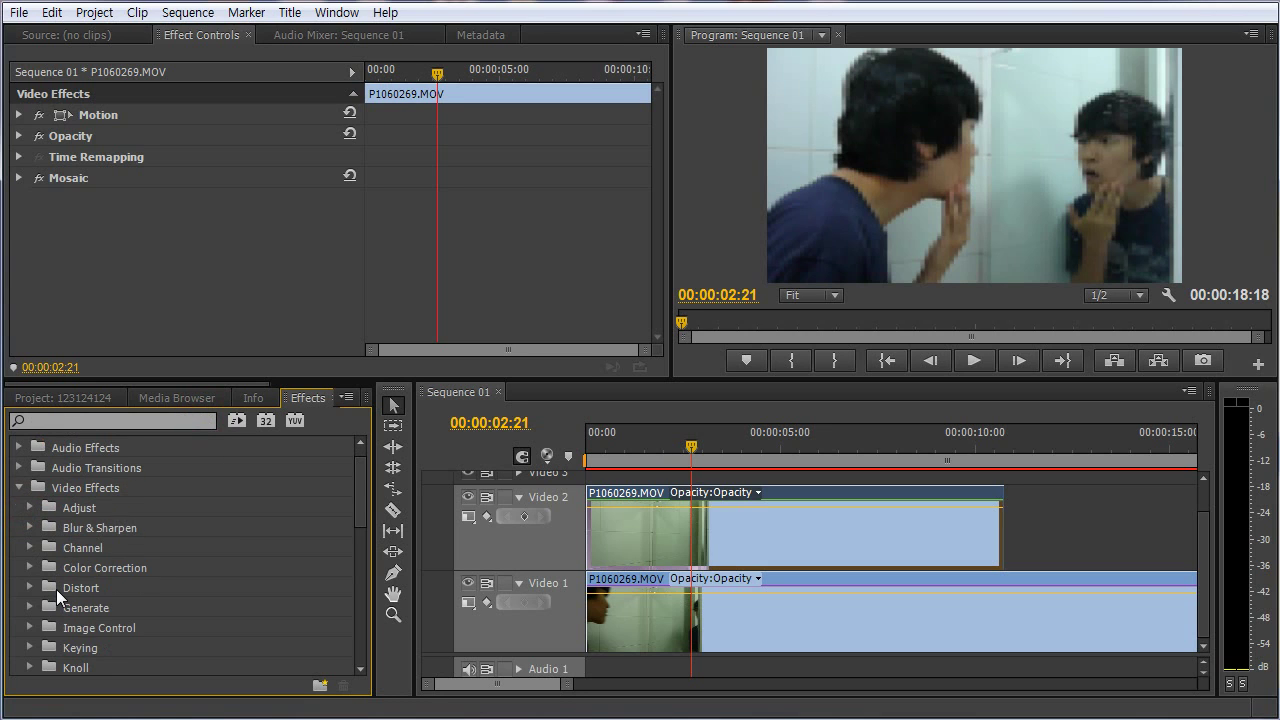
click(30, 648)
scroll(104, 592, down, 3)
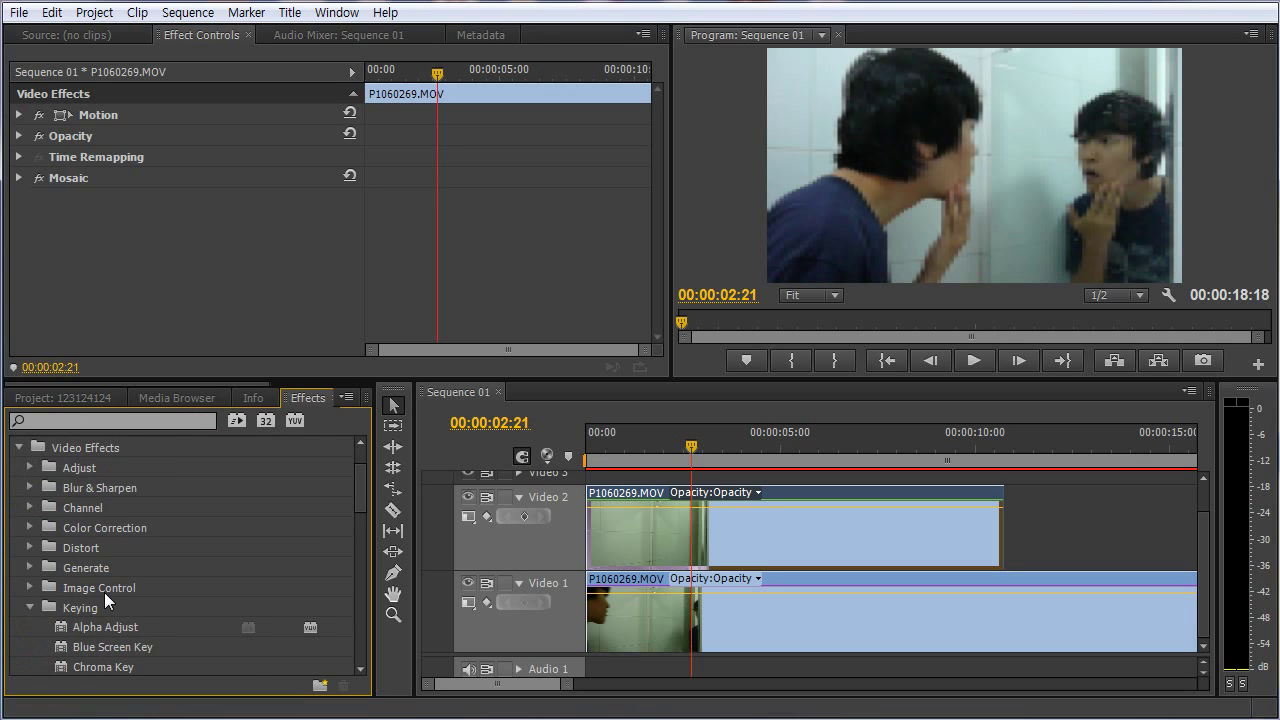
scroll(104, 592, down, 4)
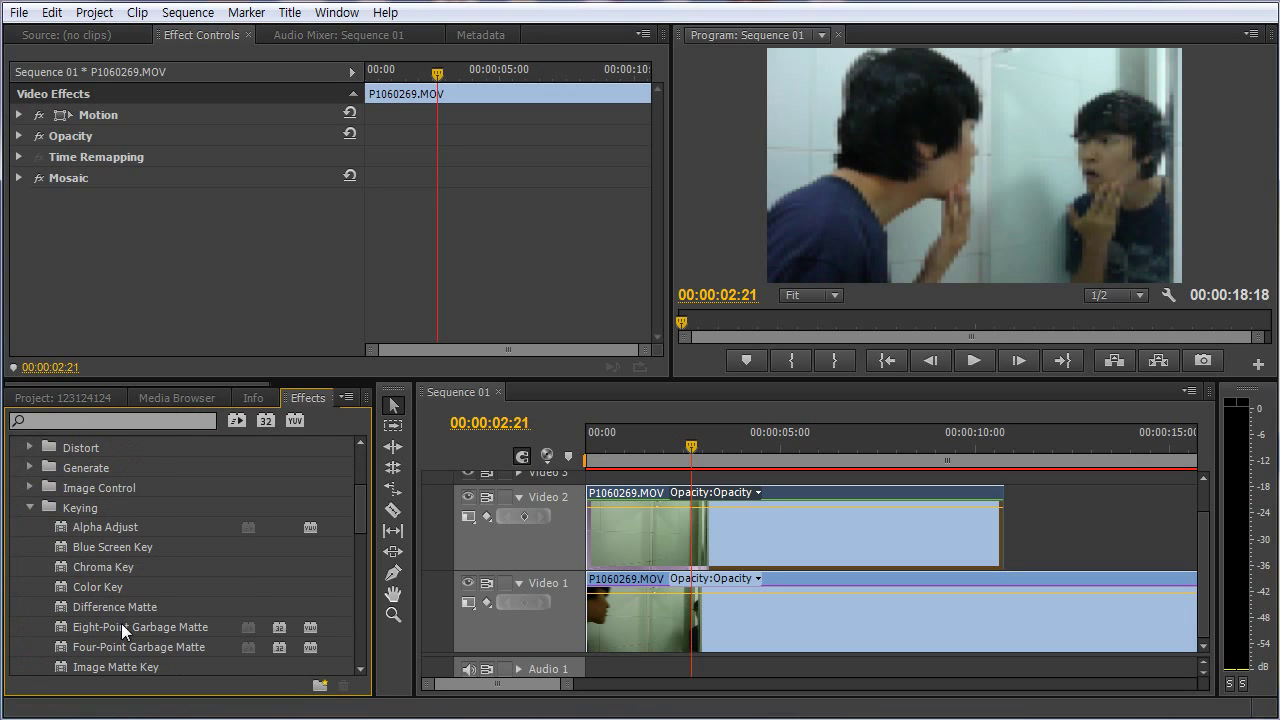
- Apply Eight-Point Garbage Matte to the Video 2 clip and show its outline points on the preview
click(96, 630)
scroll(114, 622, down, 1)
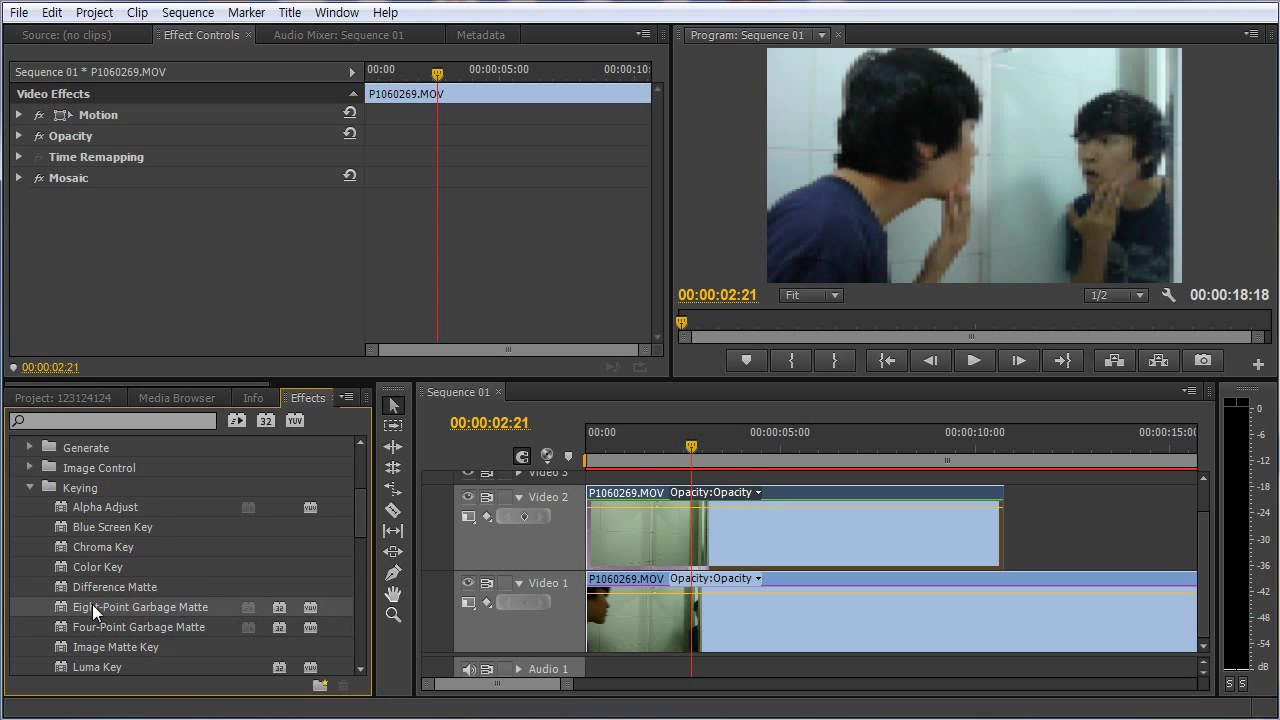
drag(92, 604, 680, 530)
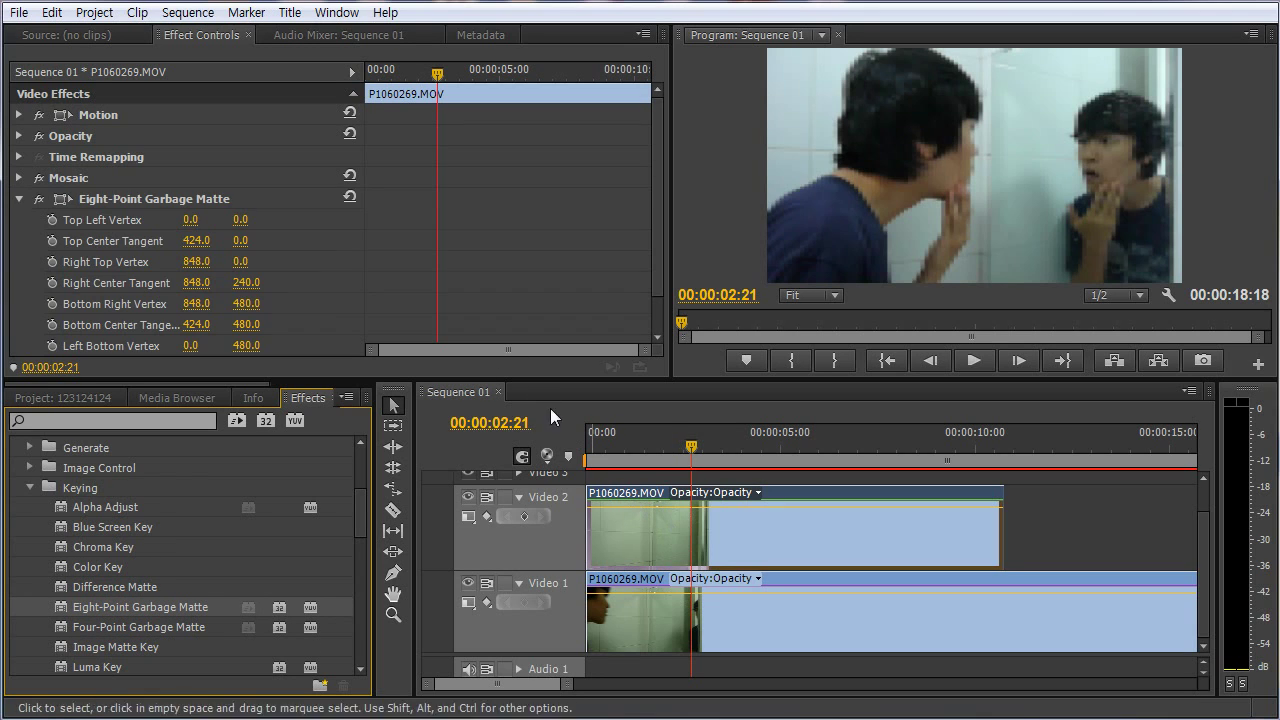
click(116, 201)
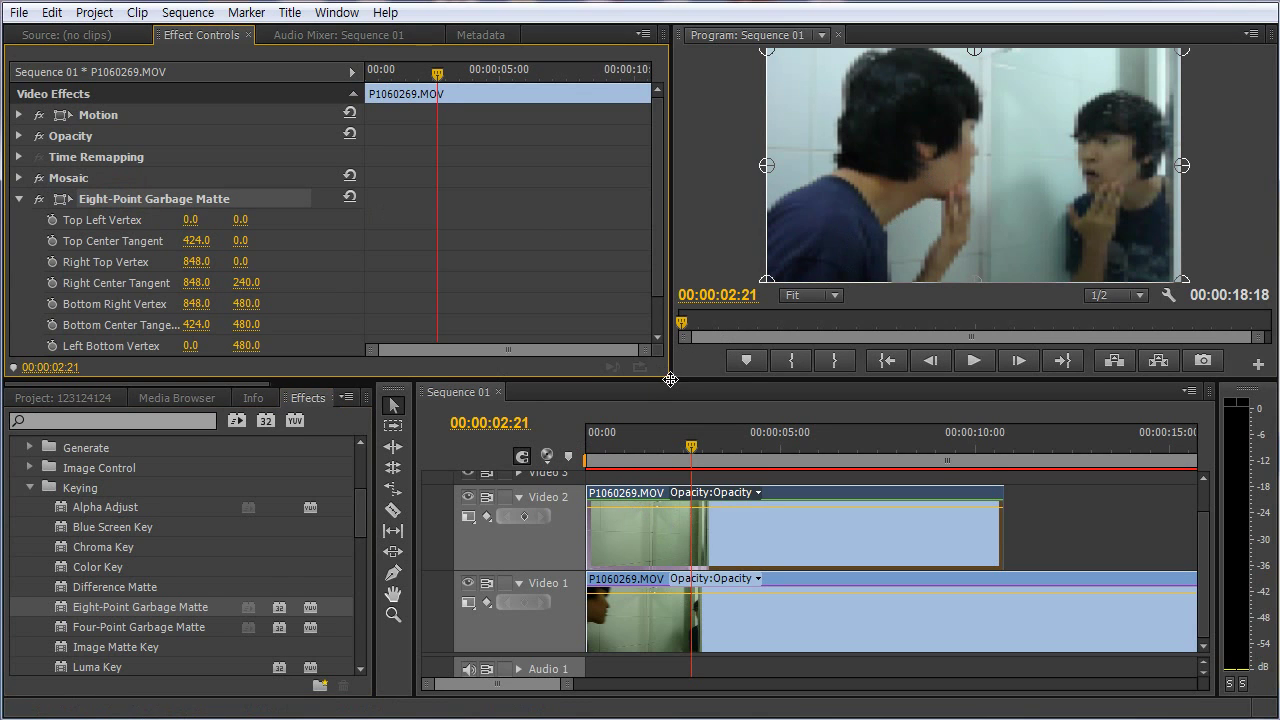
drag(670, 386, 670, 399)
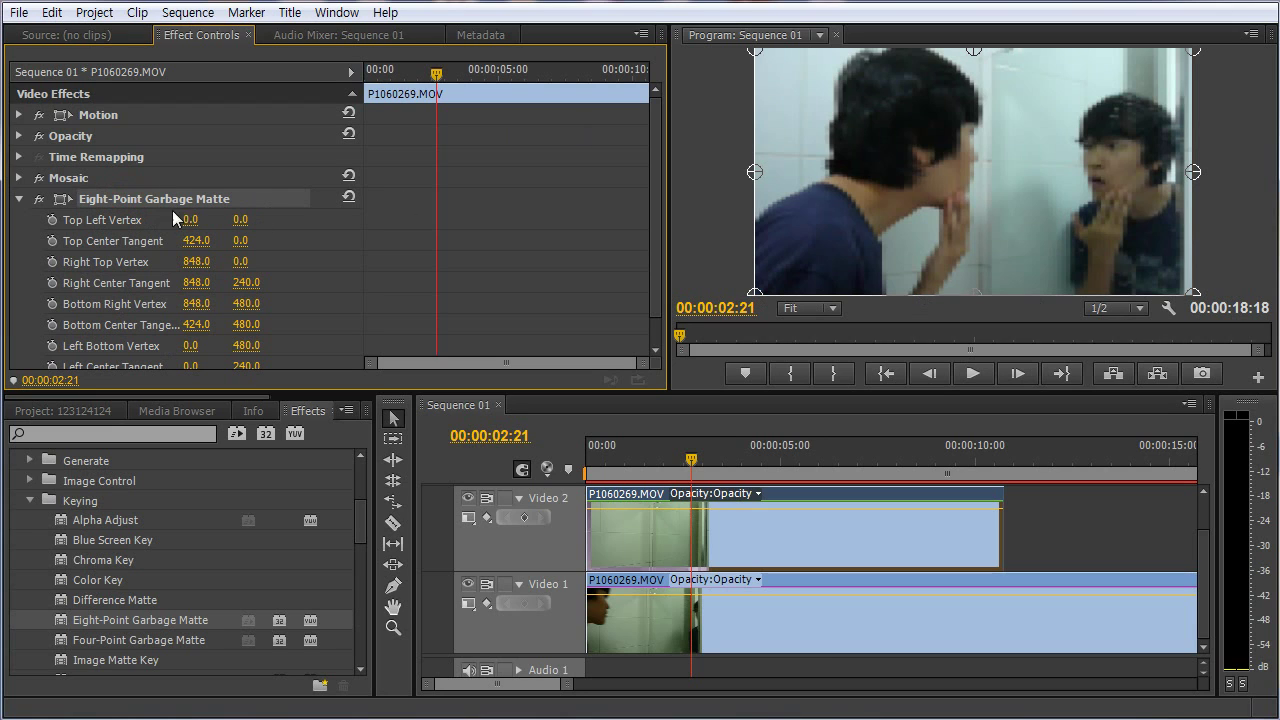
click(96, 158)
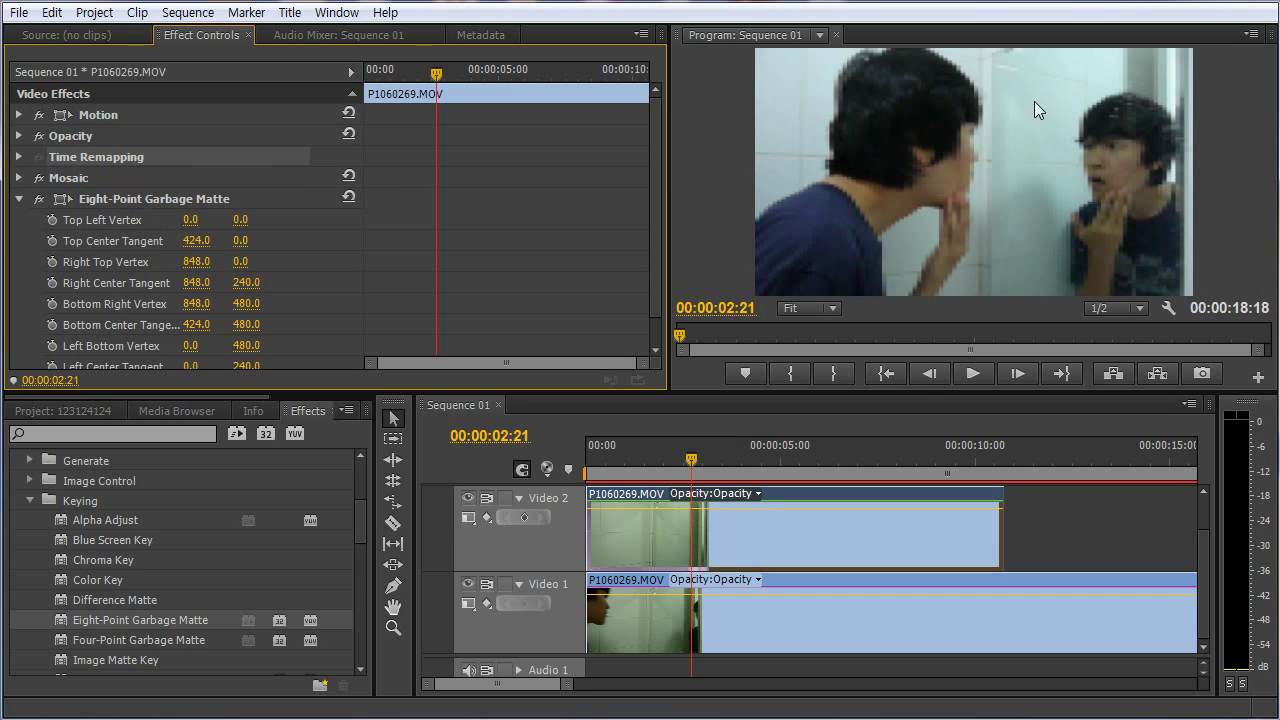
click(139, 202)
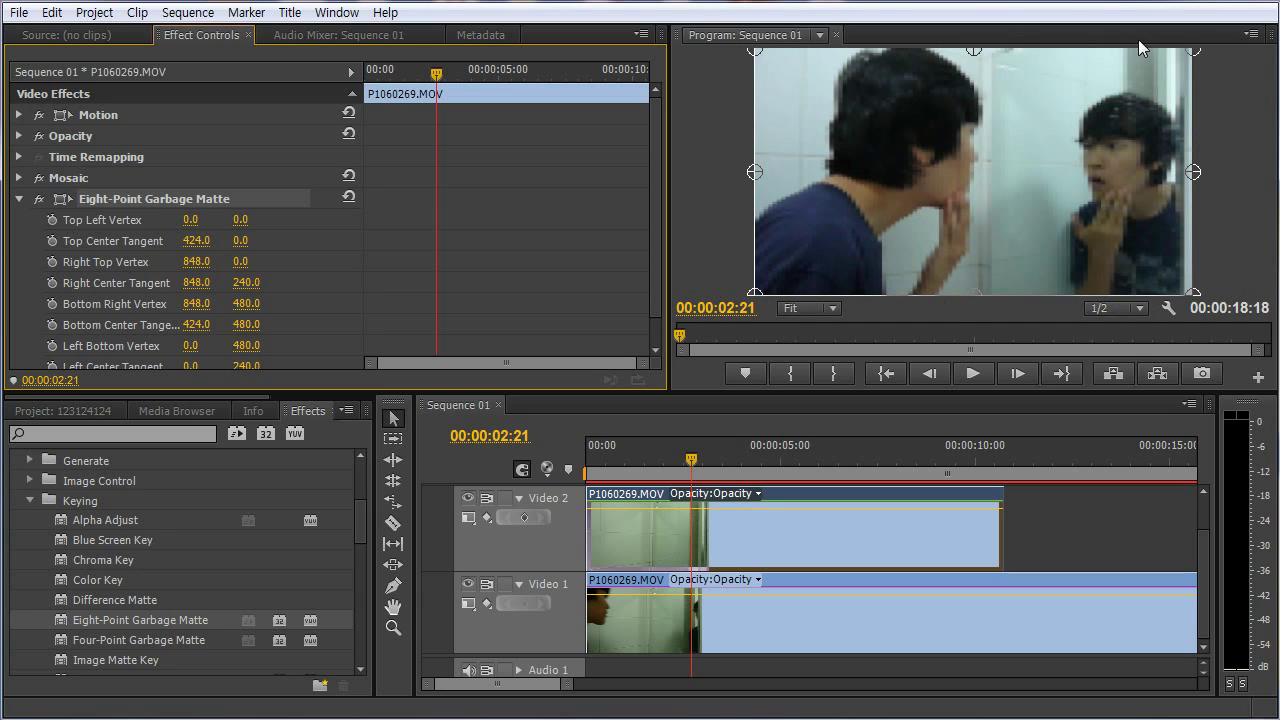
- Reshape the eight-point matte around the foreground person's head and shoulders, with Top Left Vertex about 147, -2 and Right Top Vertex about 469, 72
click(1194, 50)
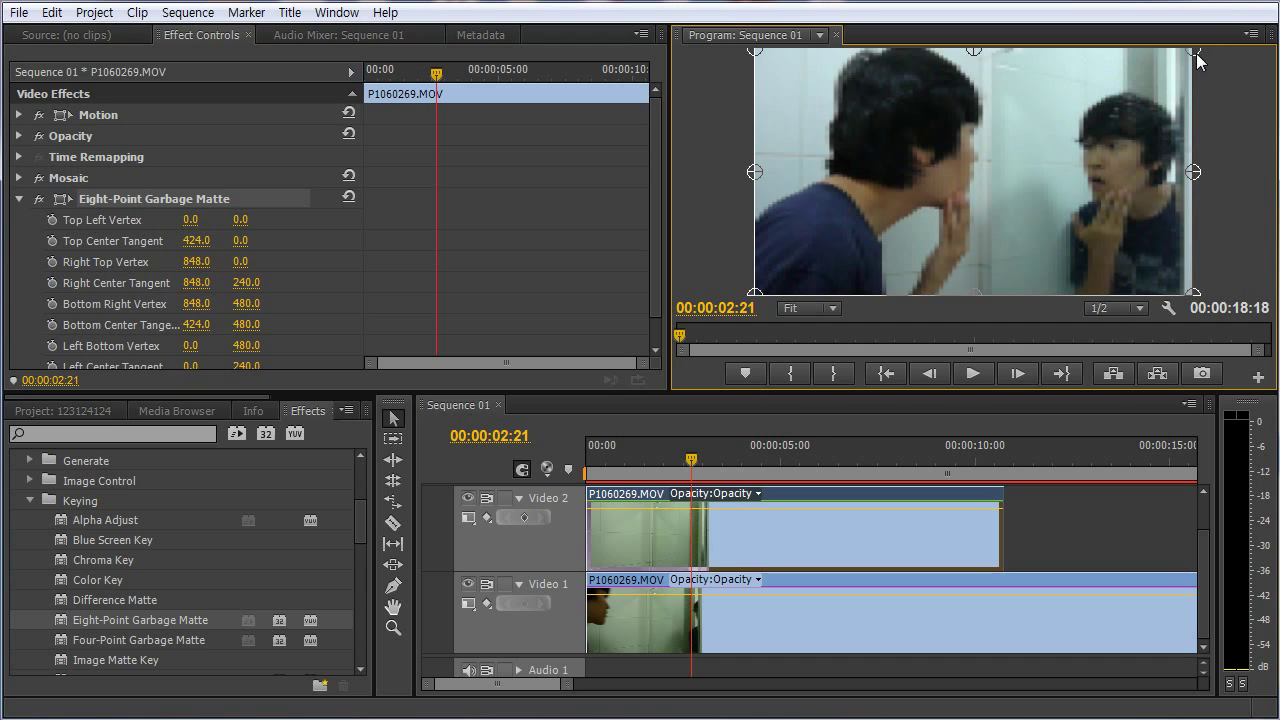
drag(755, 172, 830, 48)
drag(756, 294, 800, 268)
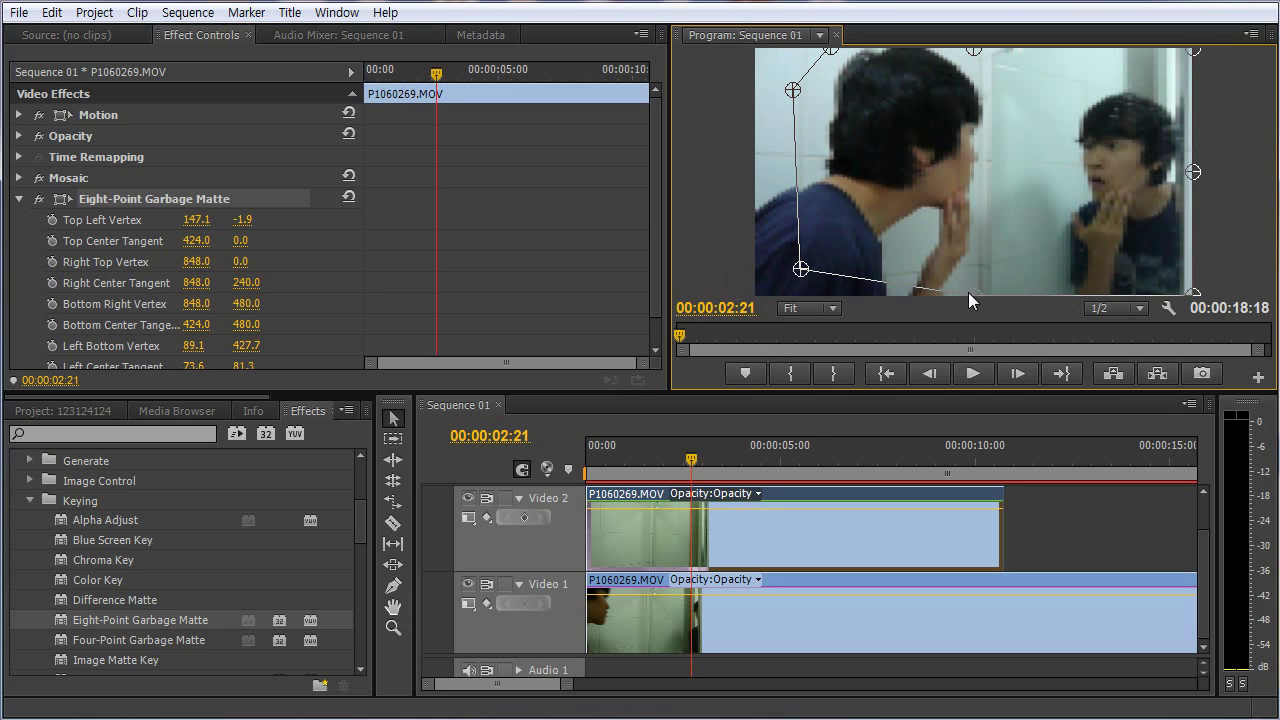
drag(968, 292, 909, 263)
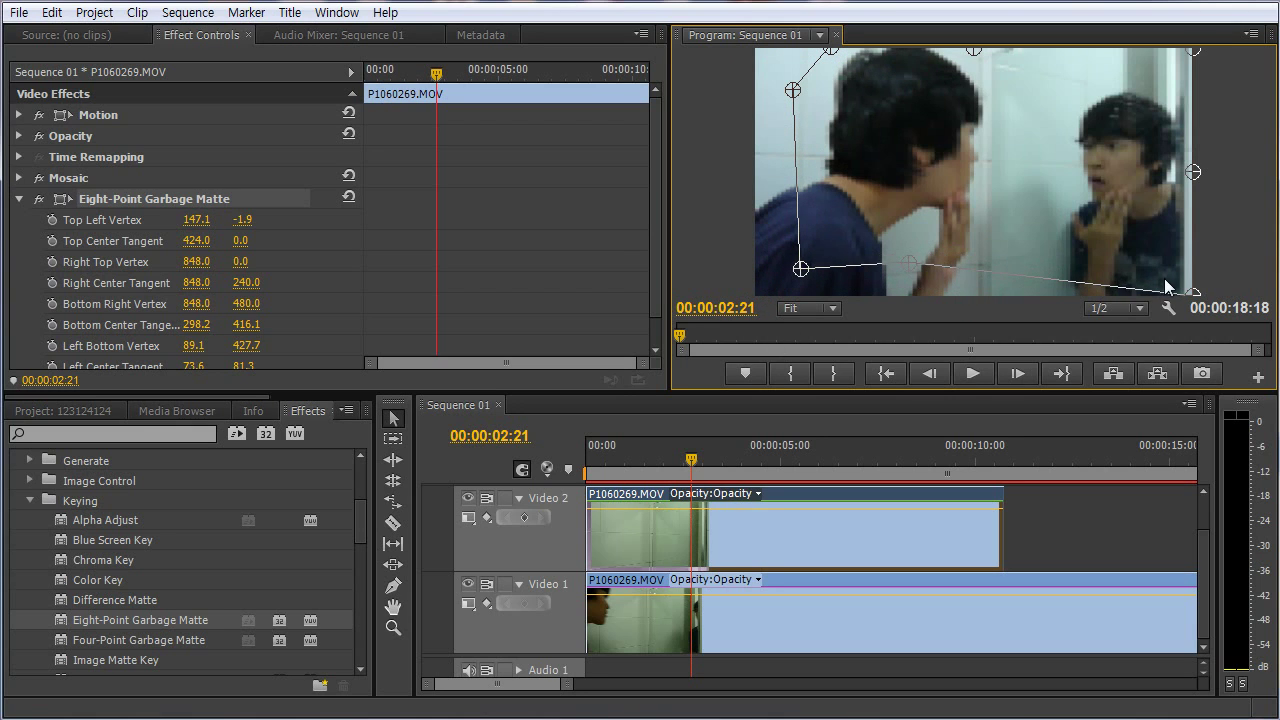
drag(1190, 292, 988, 202)
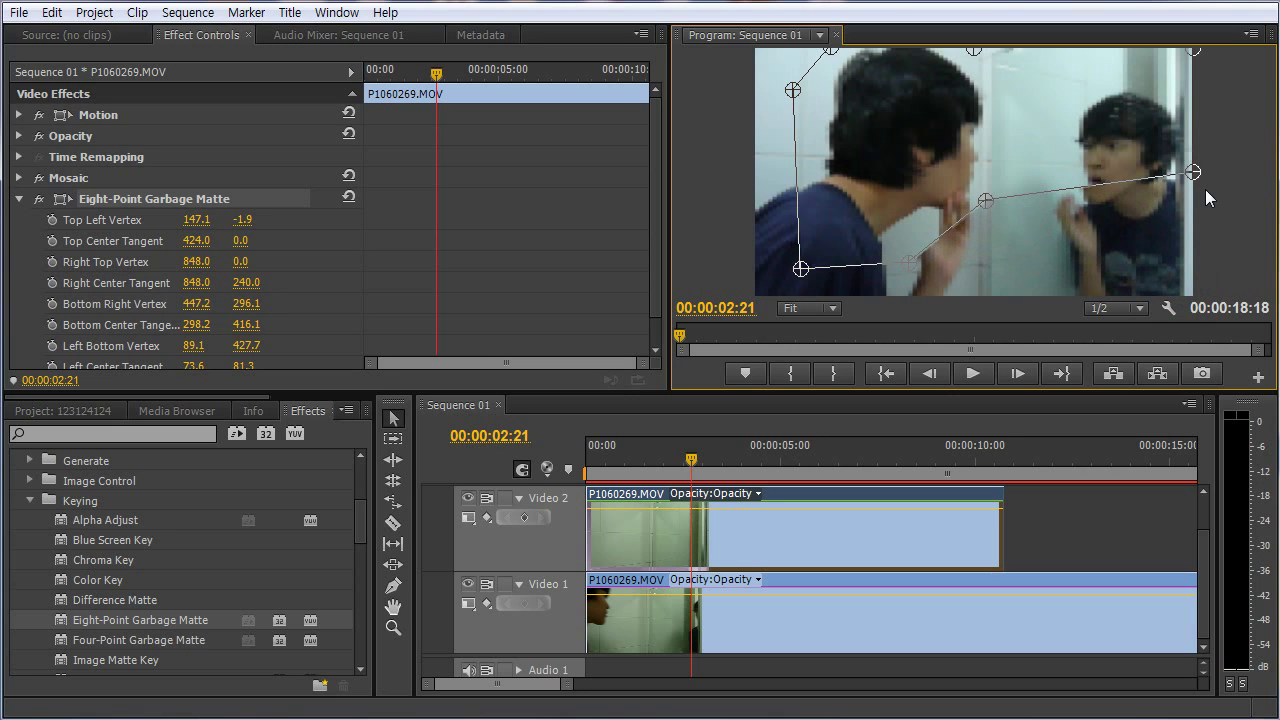
drag(1191, 173, 995, 141)
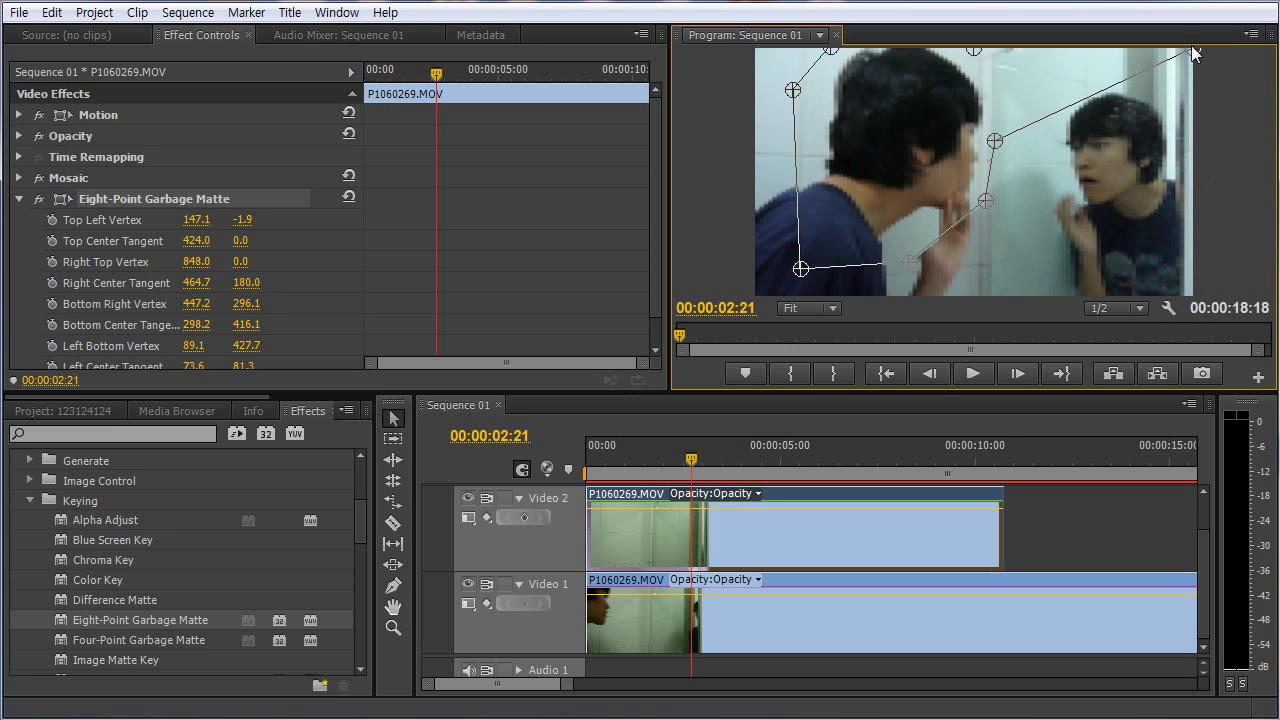
click(1191, 47)
drag(1192, 49, 974, 50)
- Replace the Eight-Point Garbage Matte on the Video 2 clip with Four-Point Garbage Matte and show its corner points
click(112, 198)
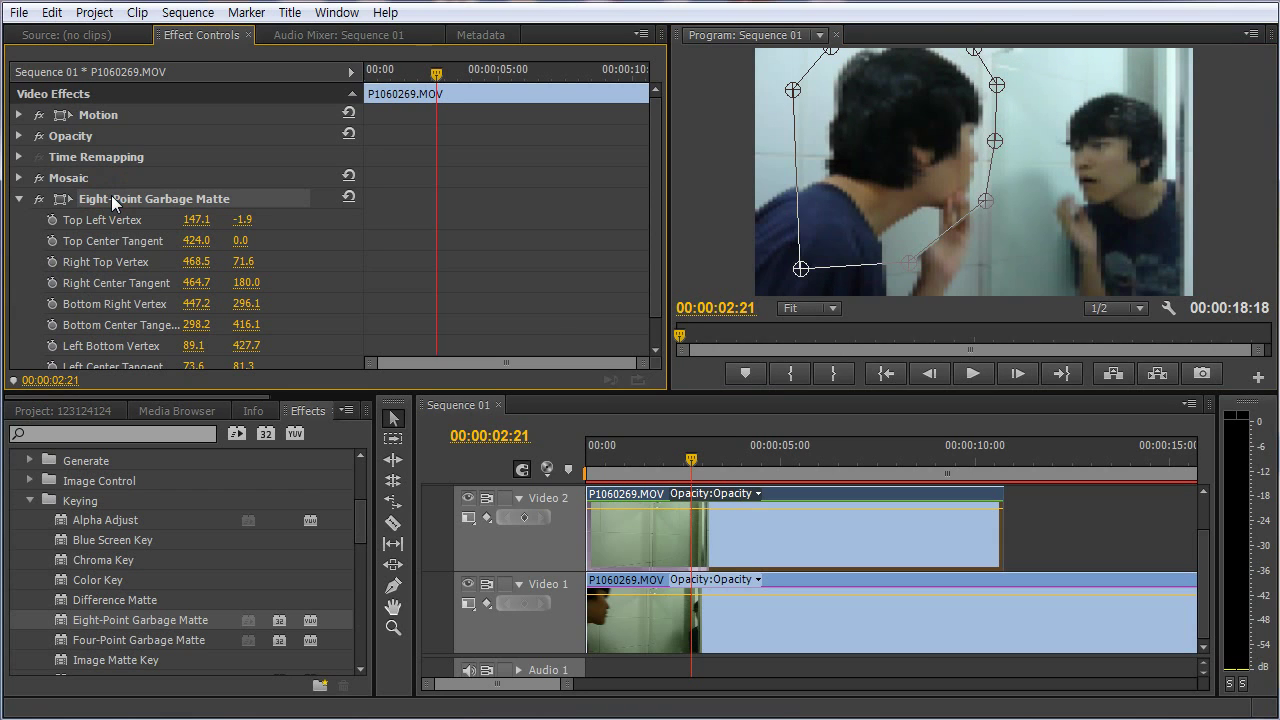
key(Delete)
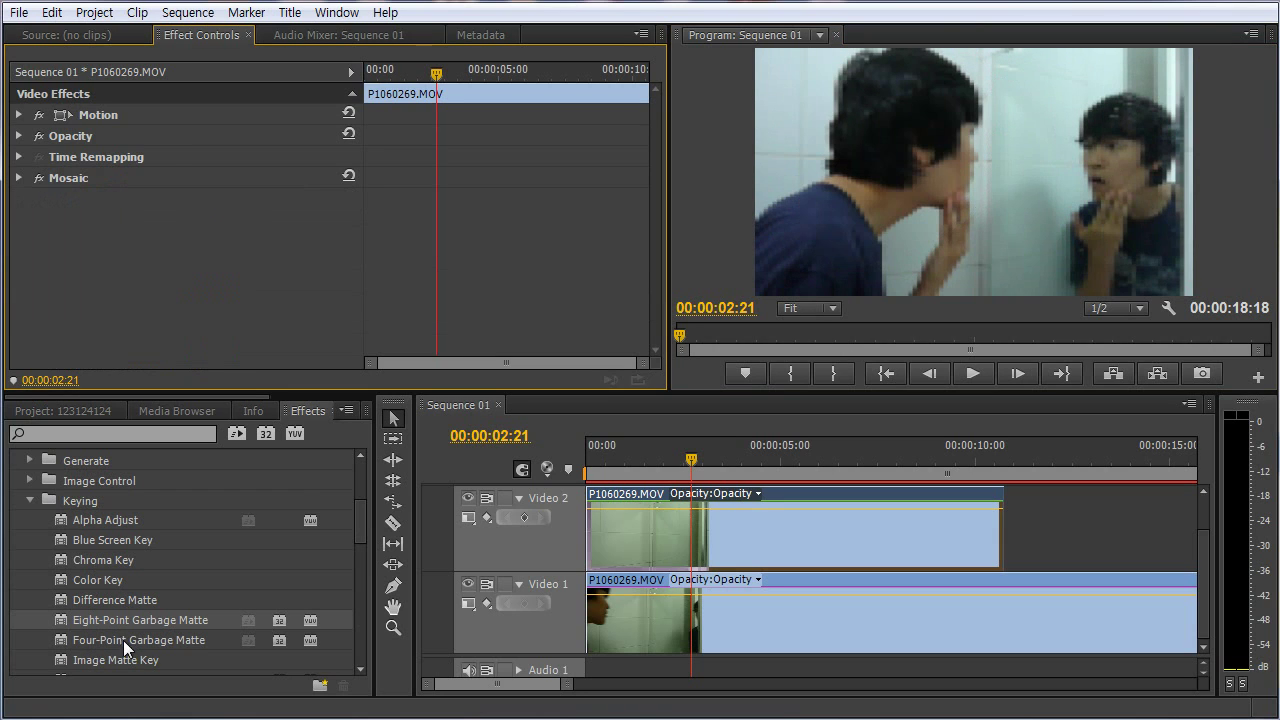
drag(123, 640, 780, 551)
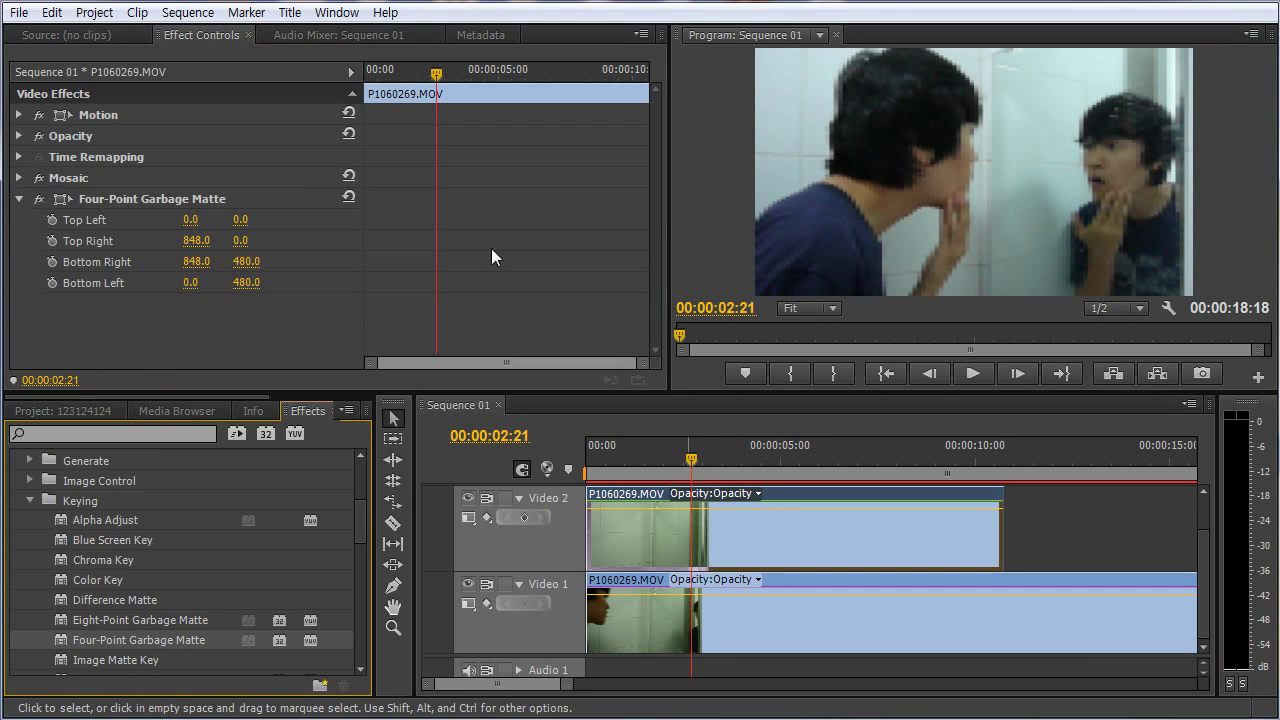
click(119, 201)
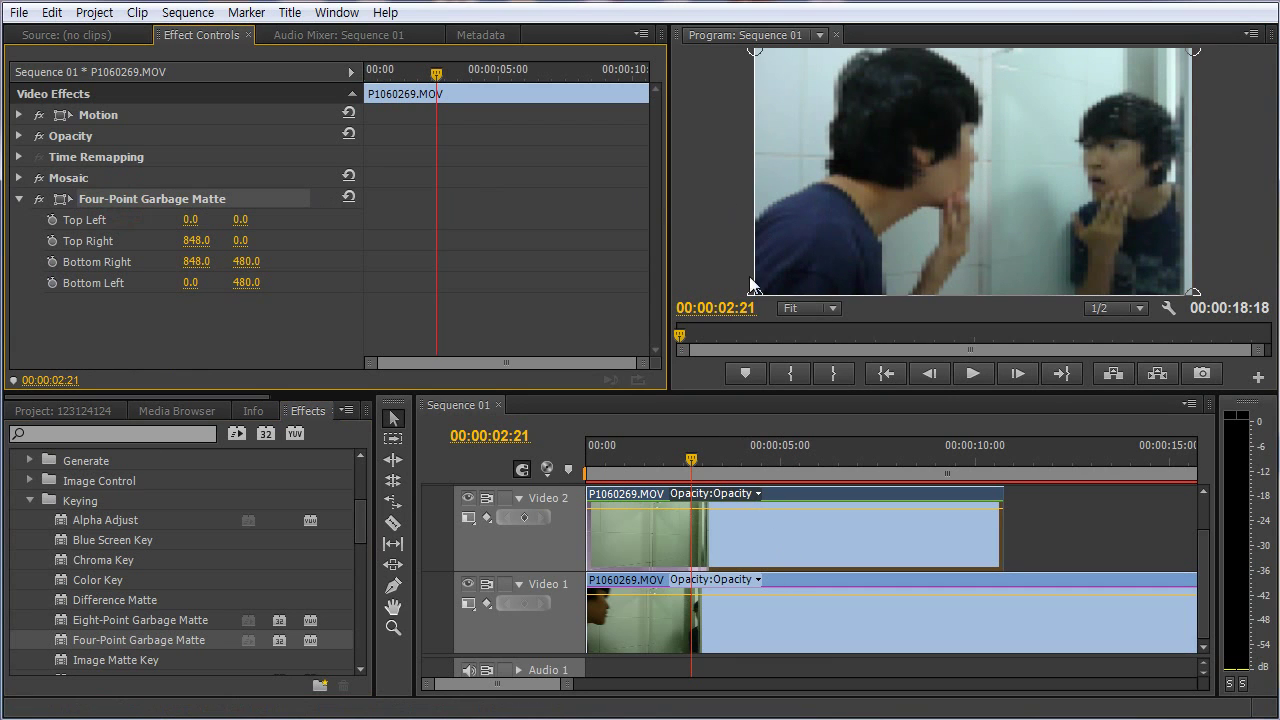
- Shape the four-point matte around the foreground head, with corners about 97, 17; 509, 79; 471, 319; and 110, 296
drag(1193, 50, 1018, 89)
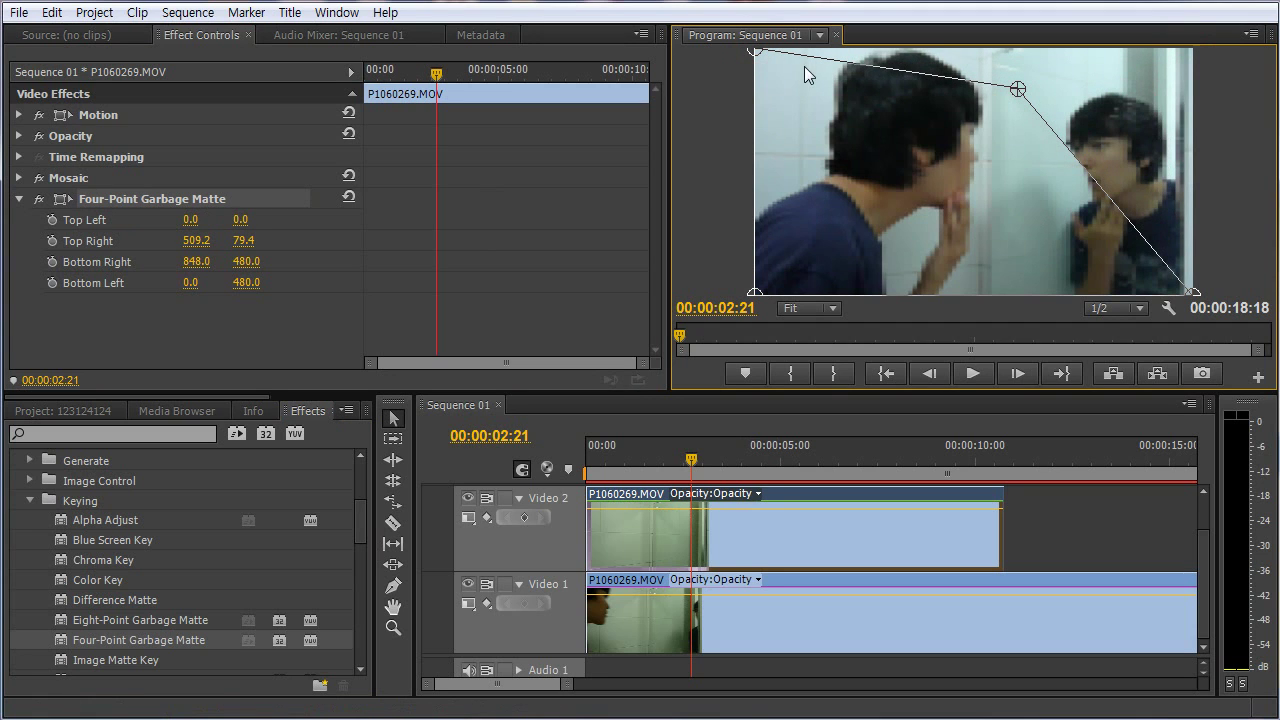
drag(756, 56, 806, 59)
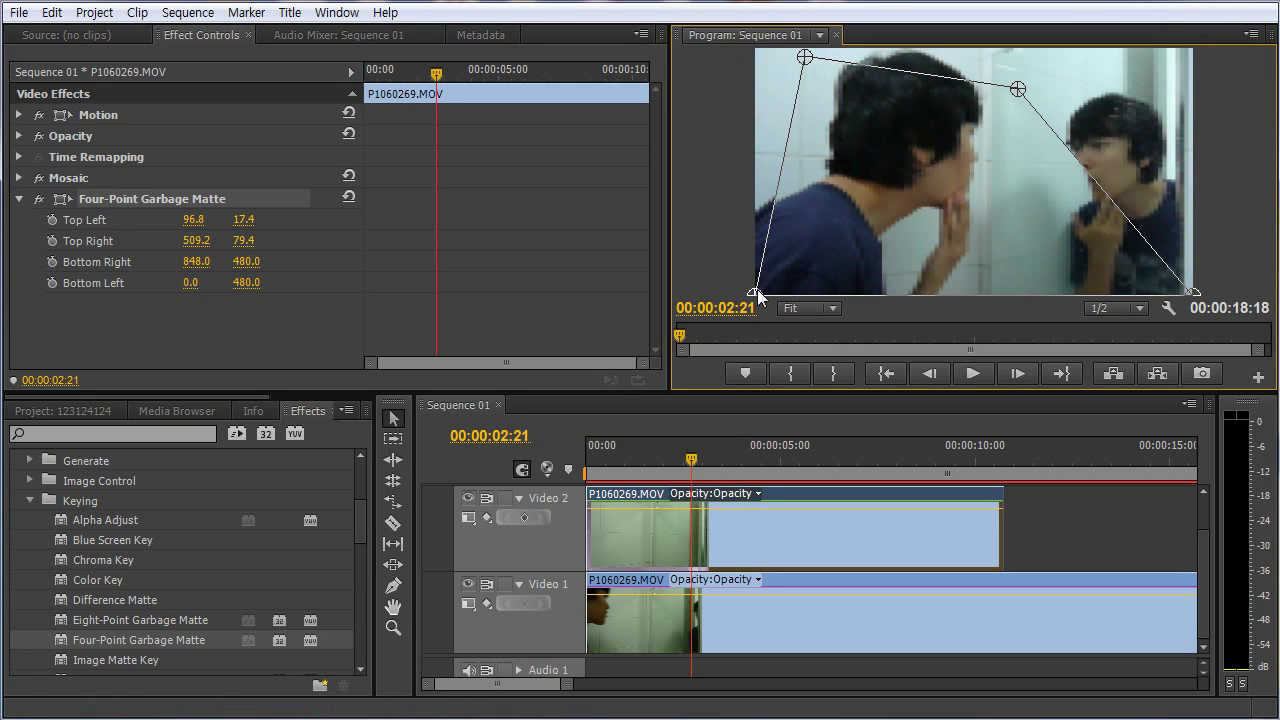
drag(756, 294, 830, 208)
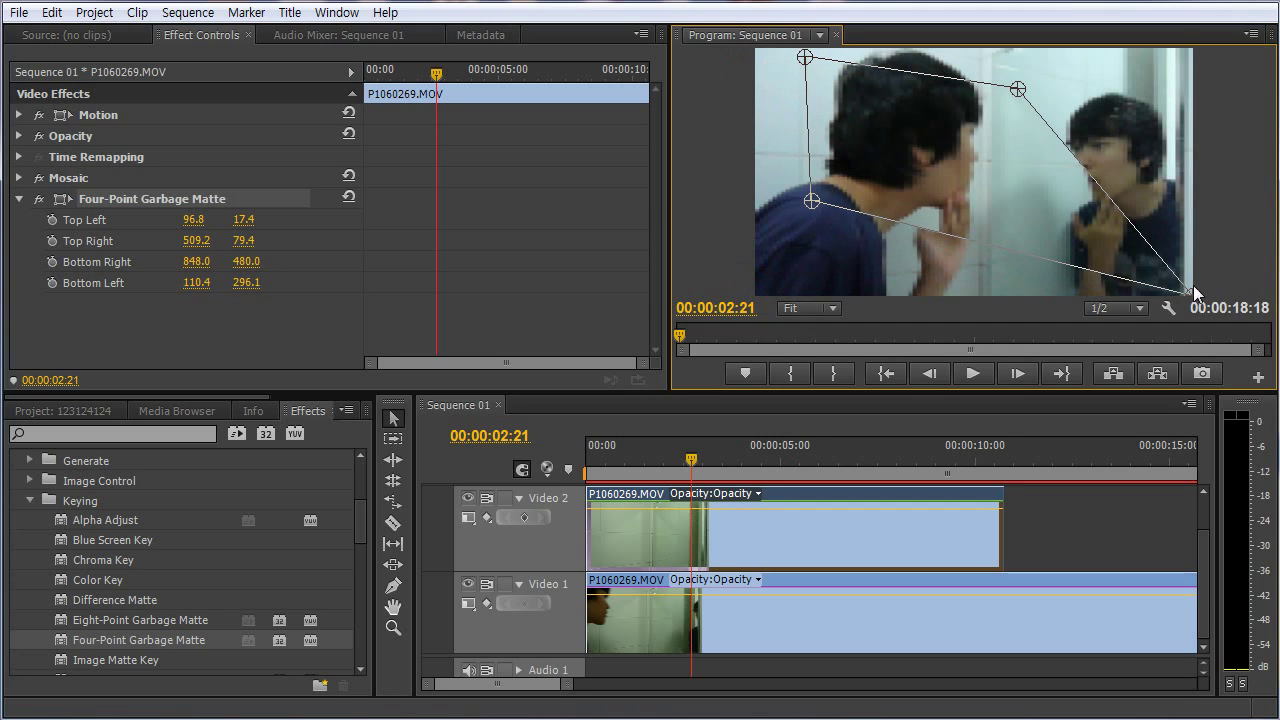
drag(1192, 289, 998, 212)
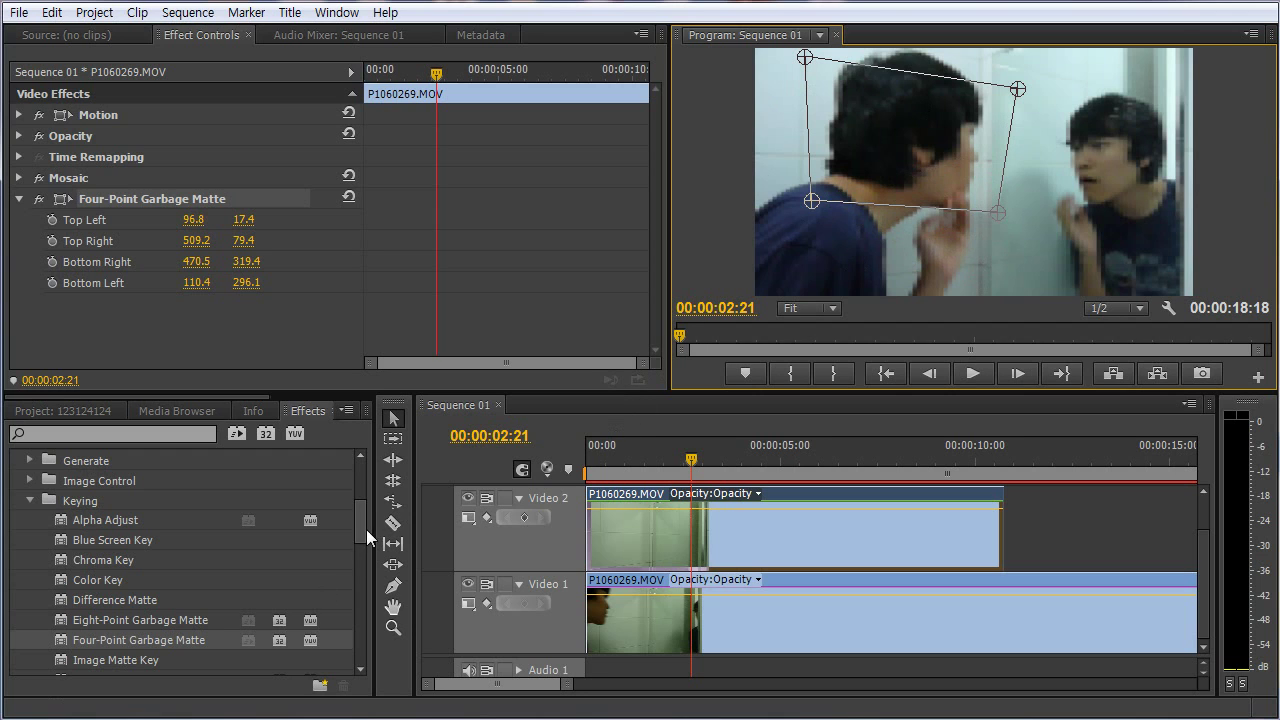
mouse_move(366, 529)
mouse_down()
mouse_move(359, 546)
mouse_move(363, 523)
mouse_up()
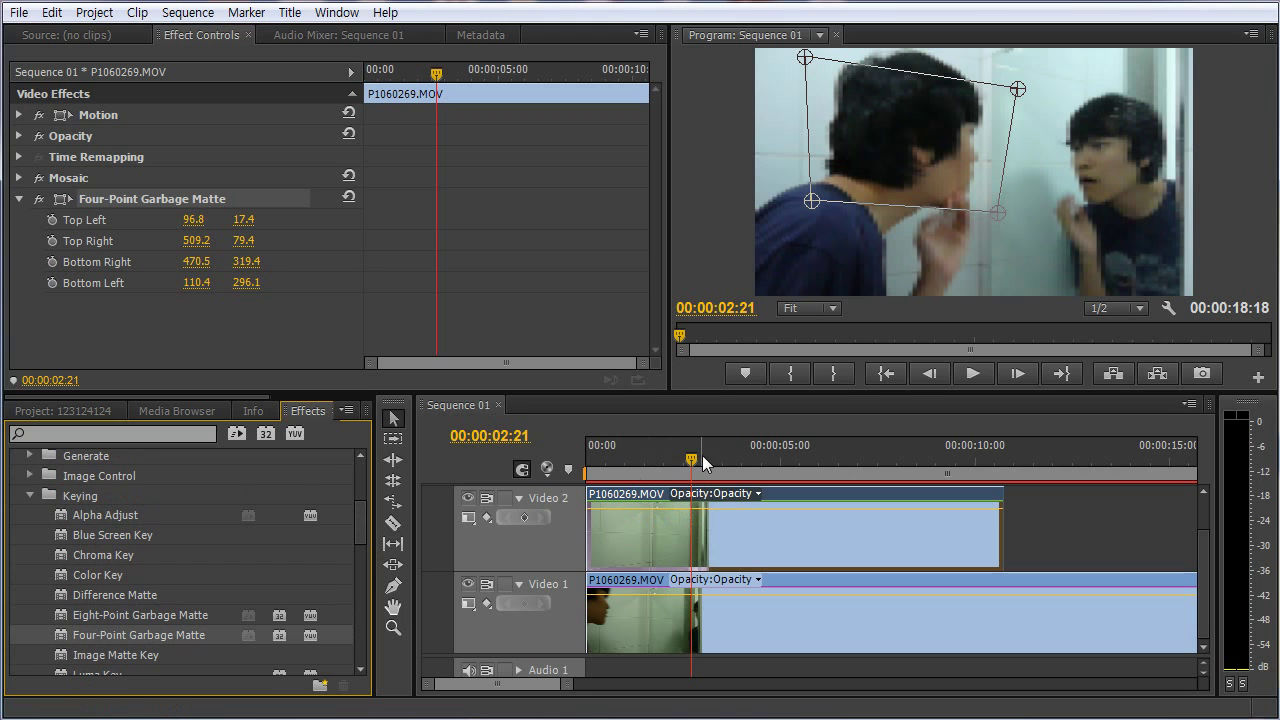
drag(691, 455, 727, 455)
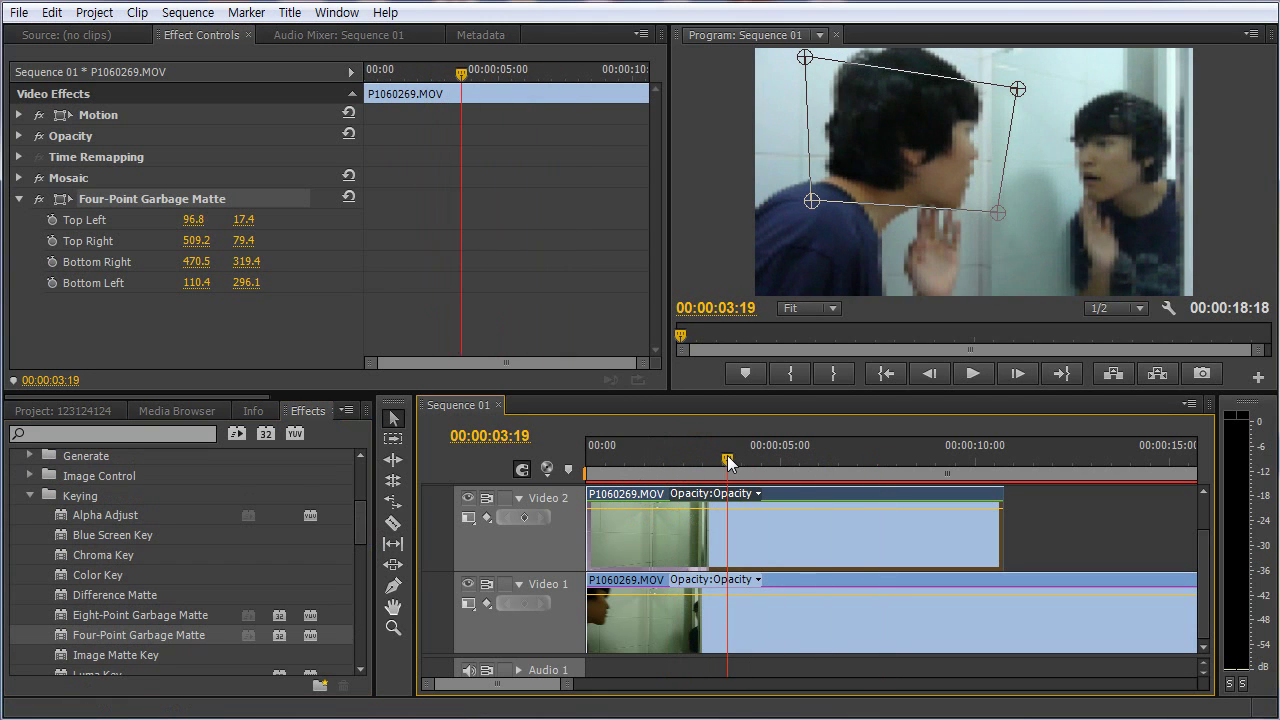
- Reshape the four-point matte to frame the image's right half, from about 459, -14 to 873, 486, and scrub to 00:00:06:05
drag(1005, 212, 1206, 297)
drag(812, 201, 990, 303)
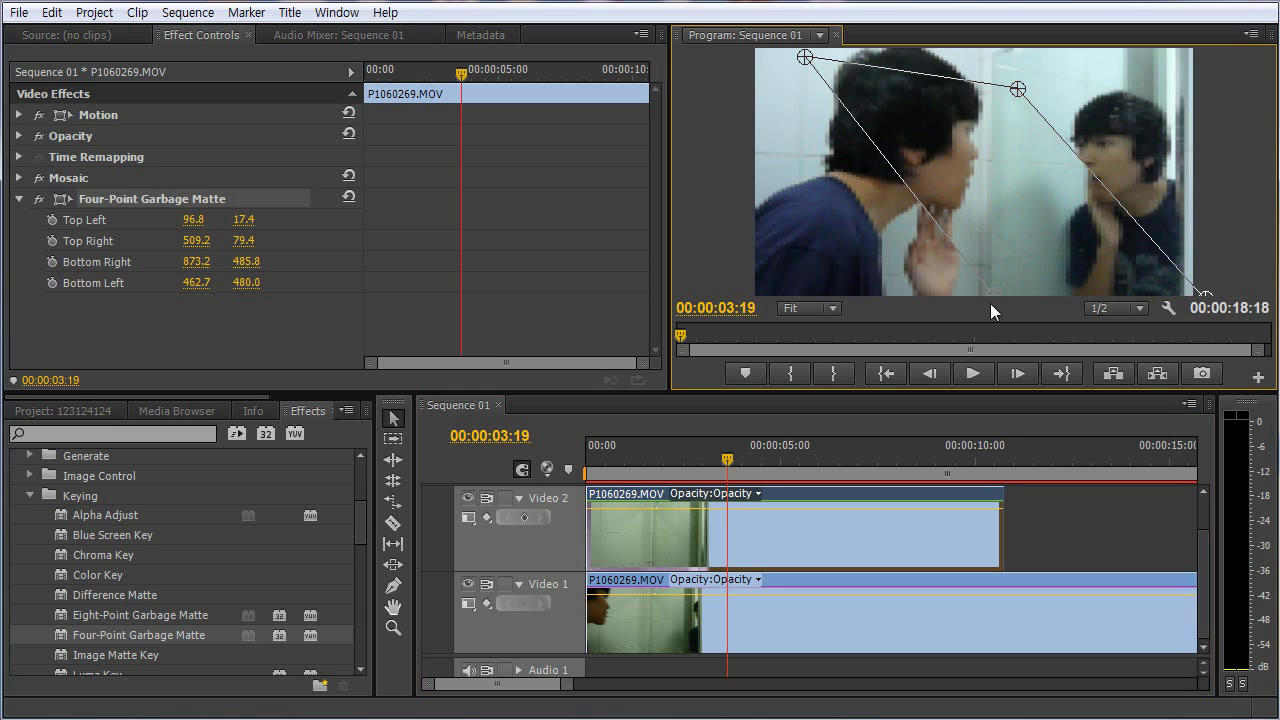
drag(1019, 89, 1207, 50)
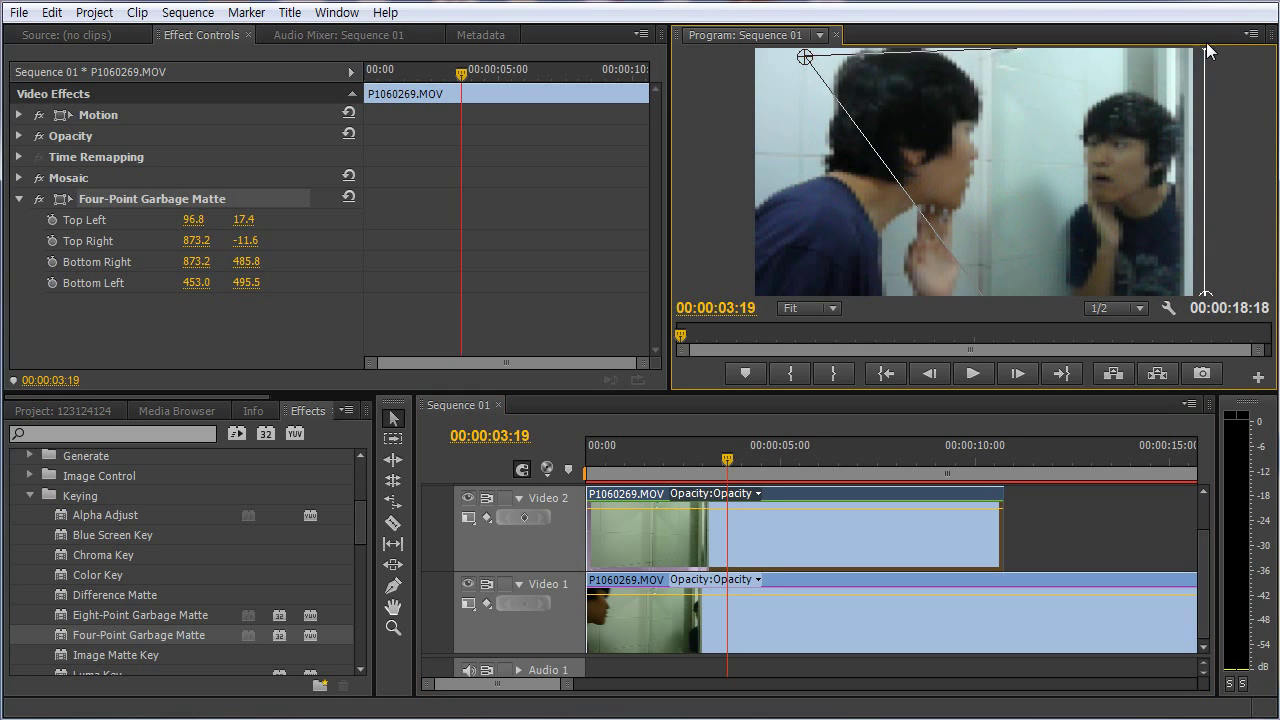
drag(805, 57, 991, 47)
drag(729, 466, 708, 505)
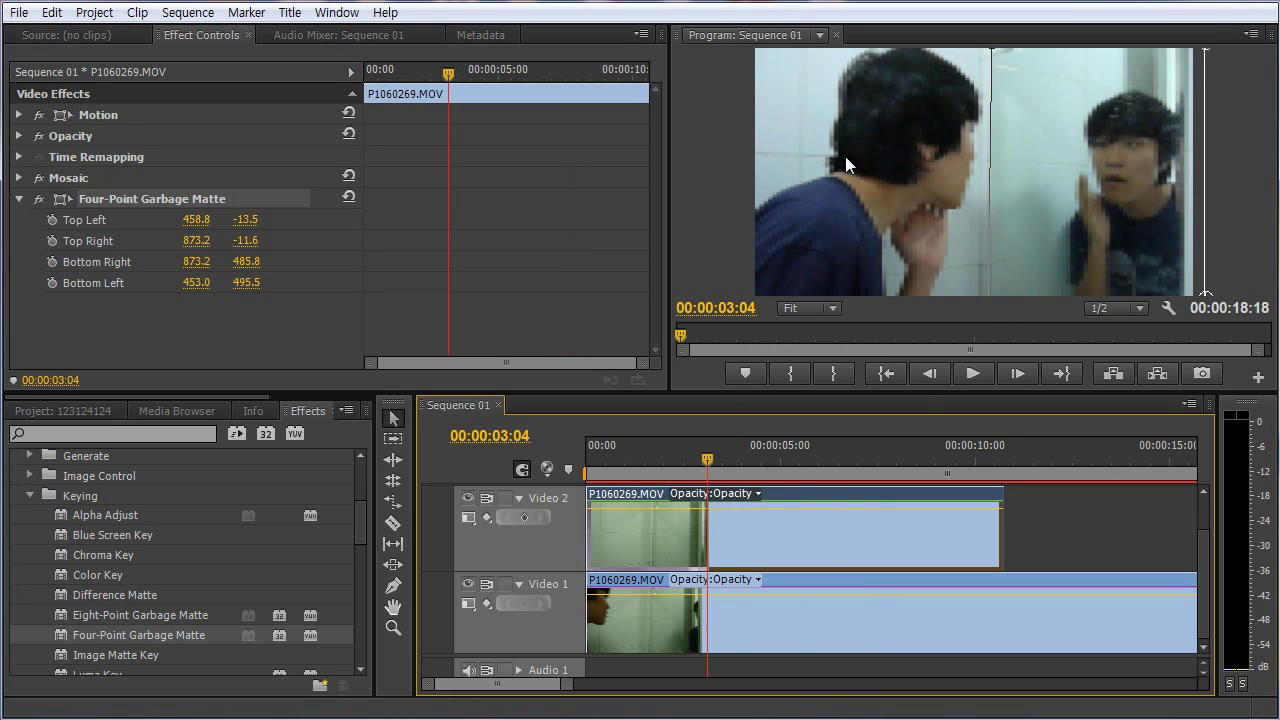
drag(708, 462, 825, 511)
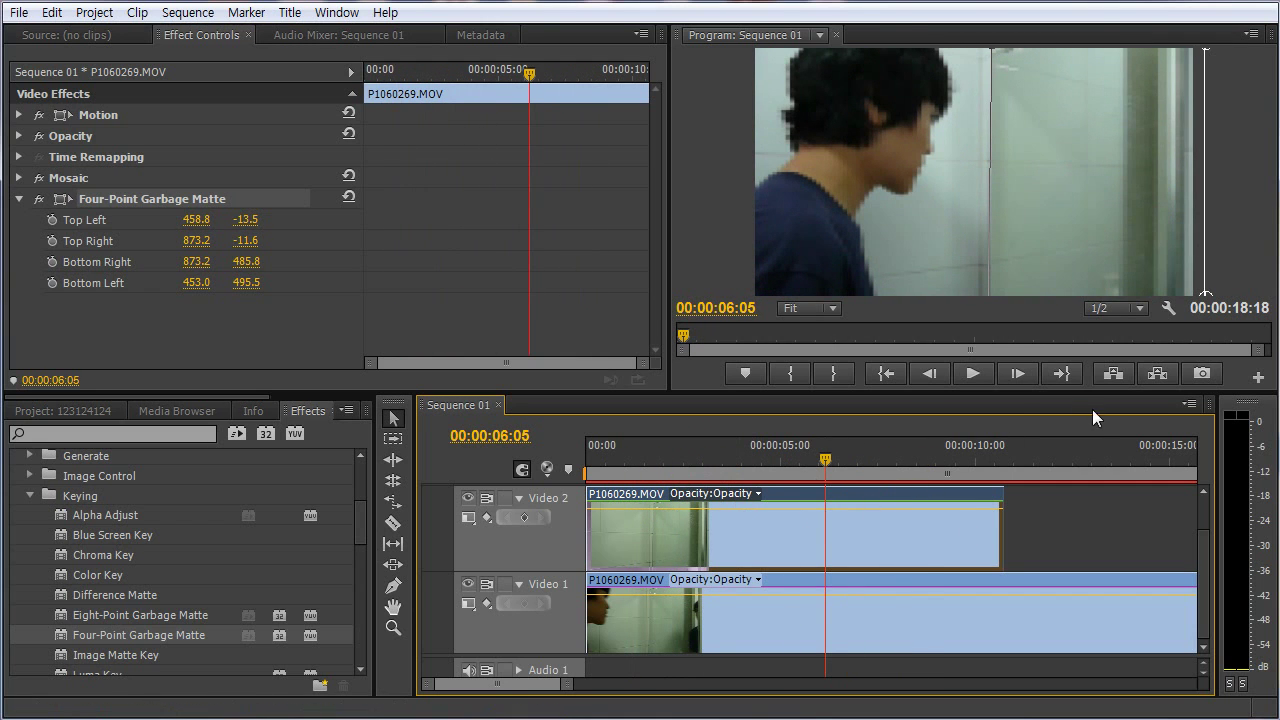